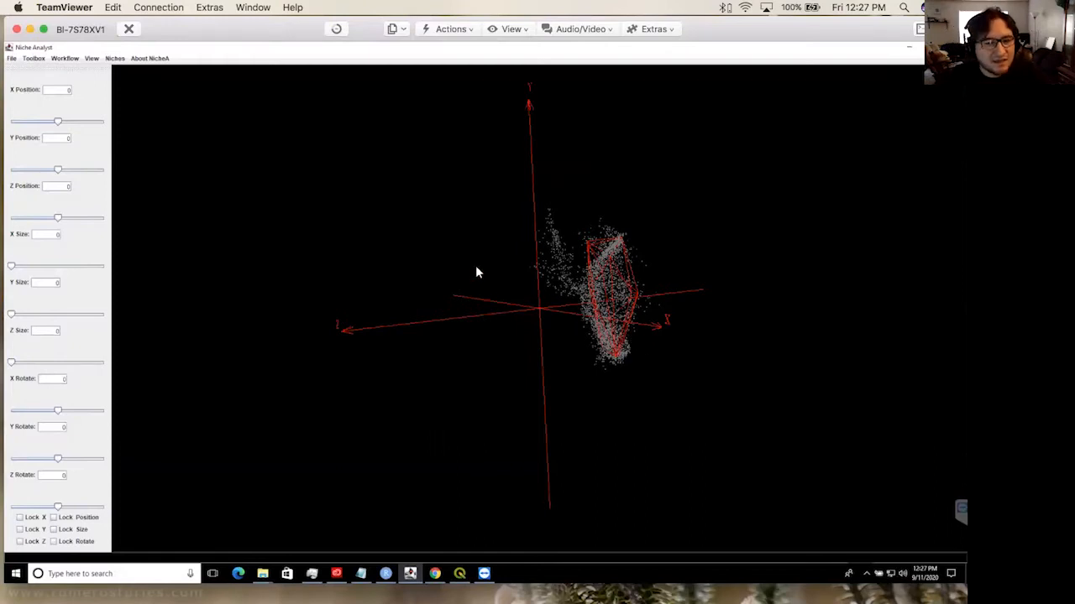
- Switch to Chrome, open the blog's Niche Analyst (NicheA) tutorial-manual post and view its Spanish and English PDF manuals
click(435, 573)
drag(761, 60, 651, 63)
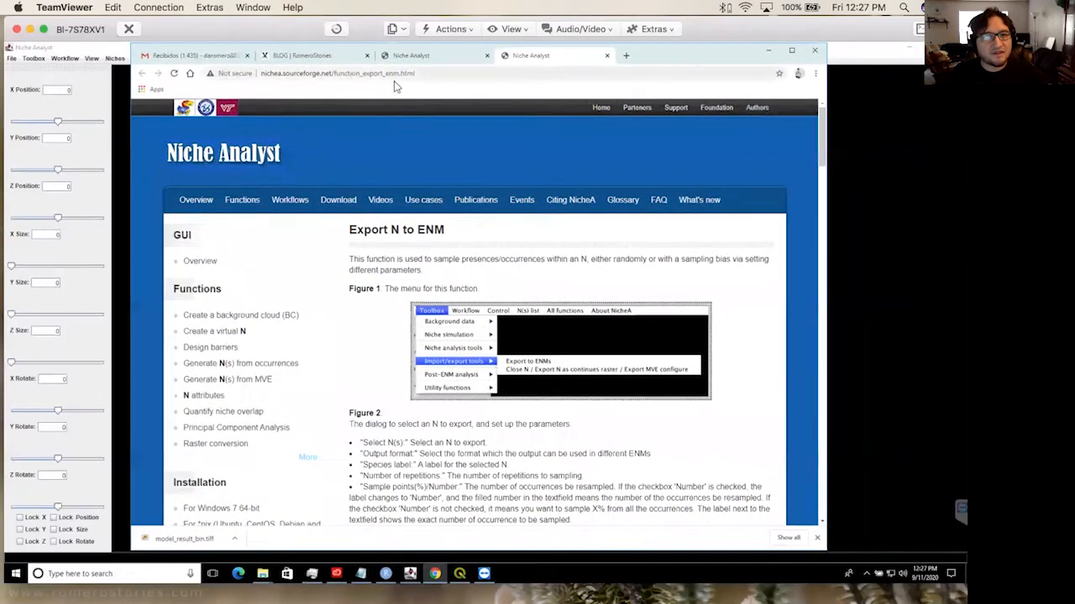
click(305, 56)
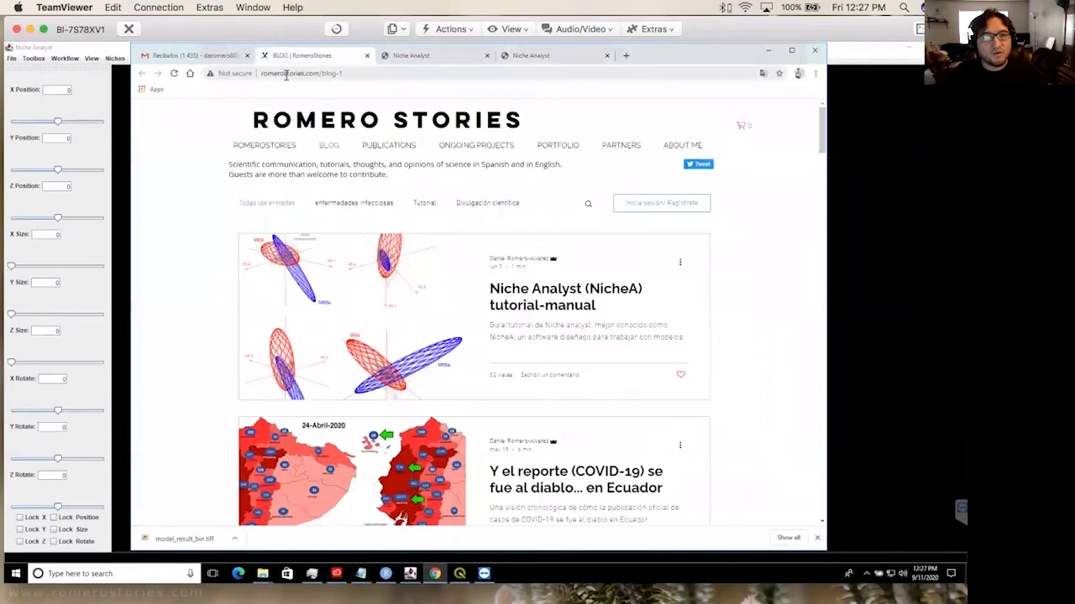
click(285, 74)
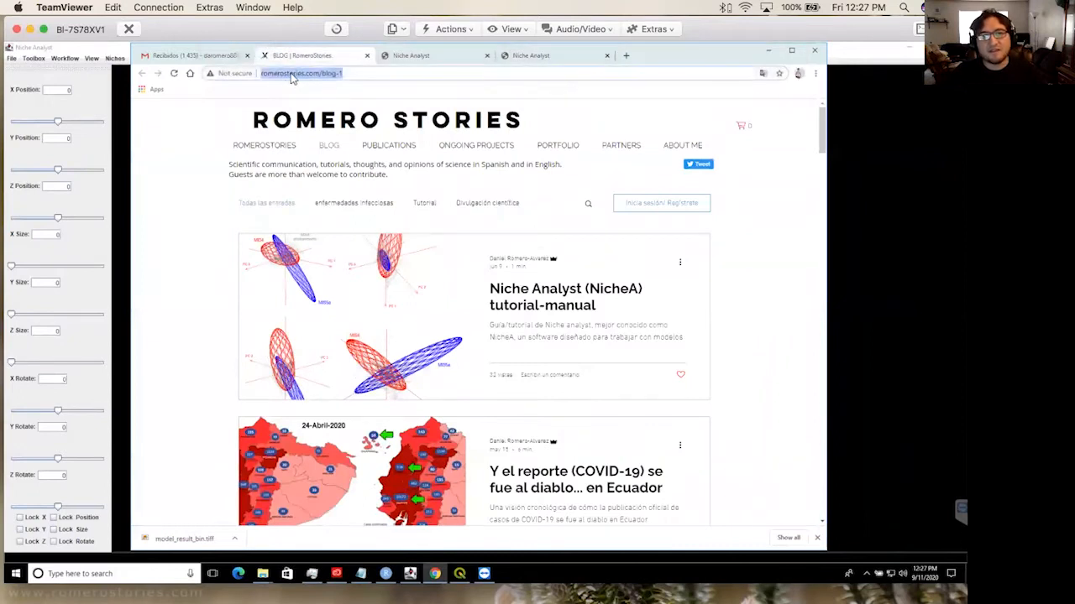
click(525, 304)
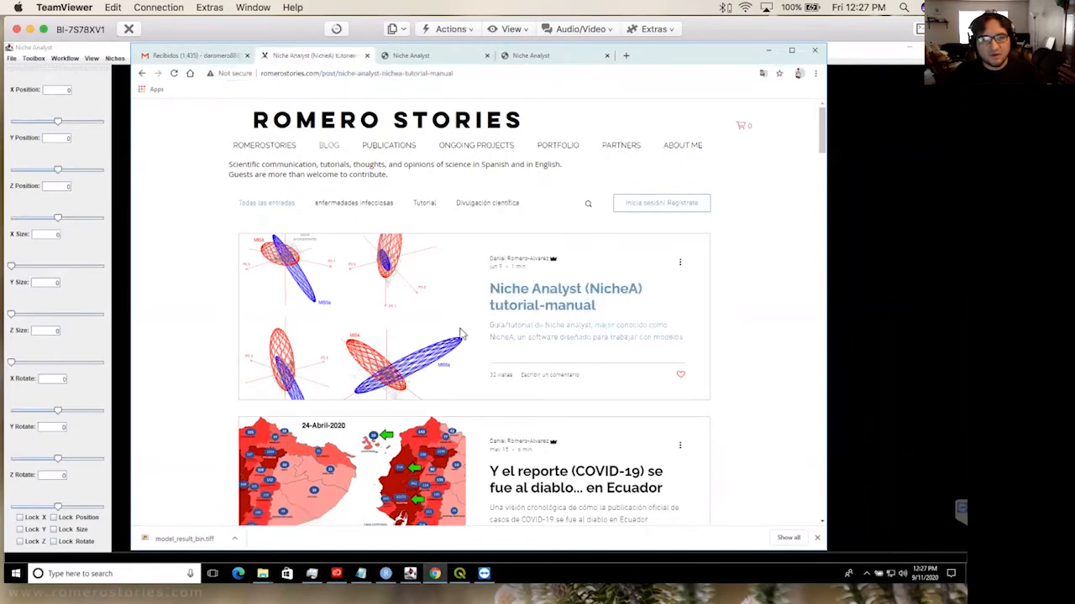
scroll(477, 332, down, 1)
scroll(477, 333, down, 3)
scroll(477, 332, down, 8)
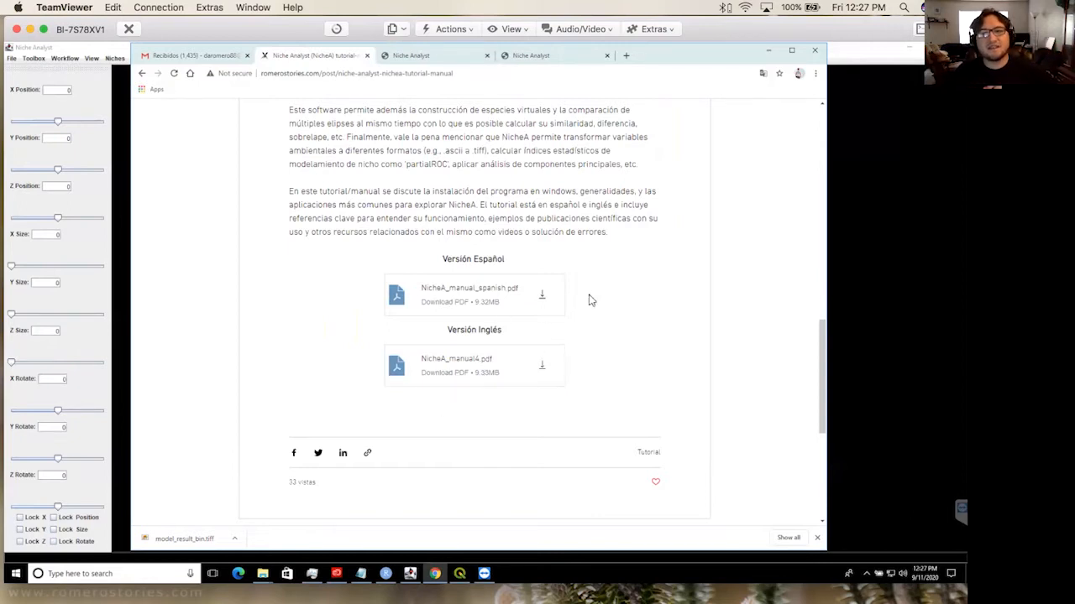
- Return to Niche Analyst and clear the current environmental scenario
click(905, 252)
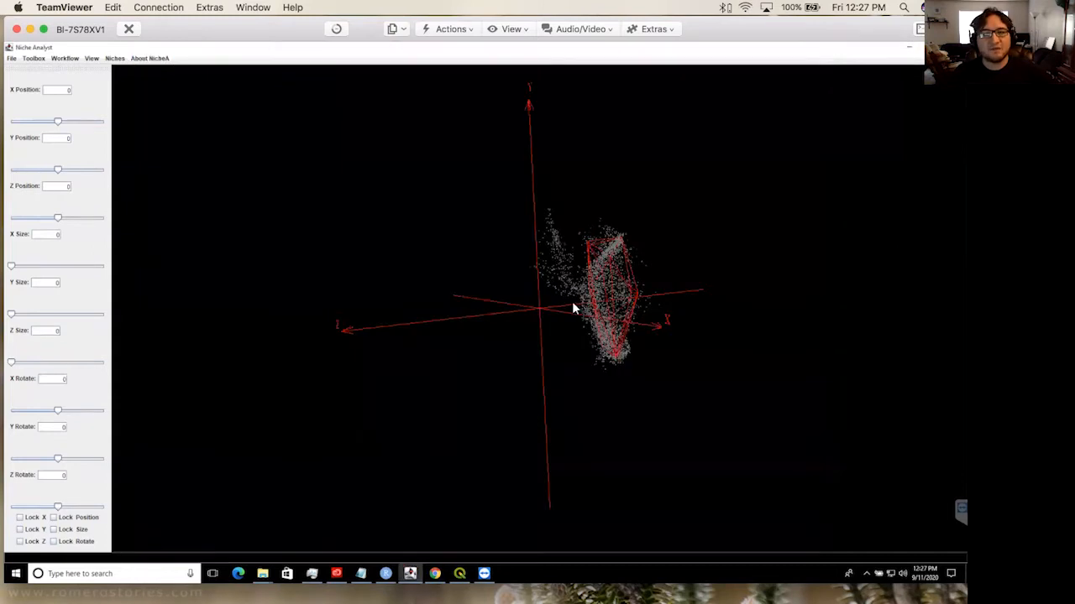
drag(574, 309, 564, 305)
click(12, 59)
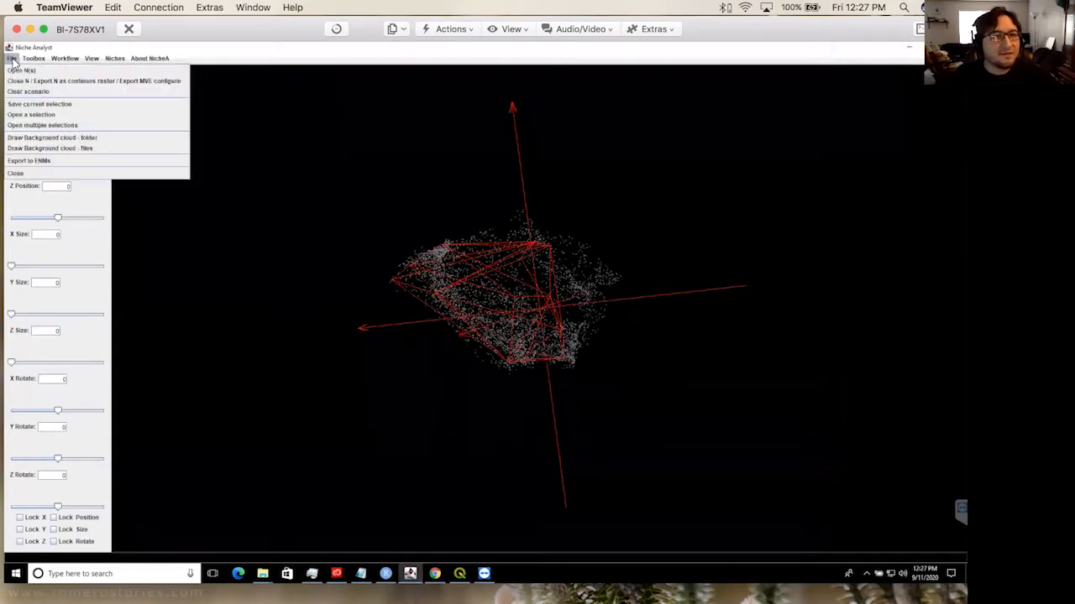
click(42, 93)
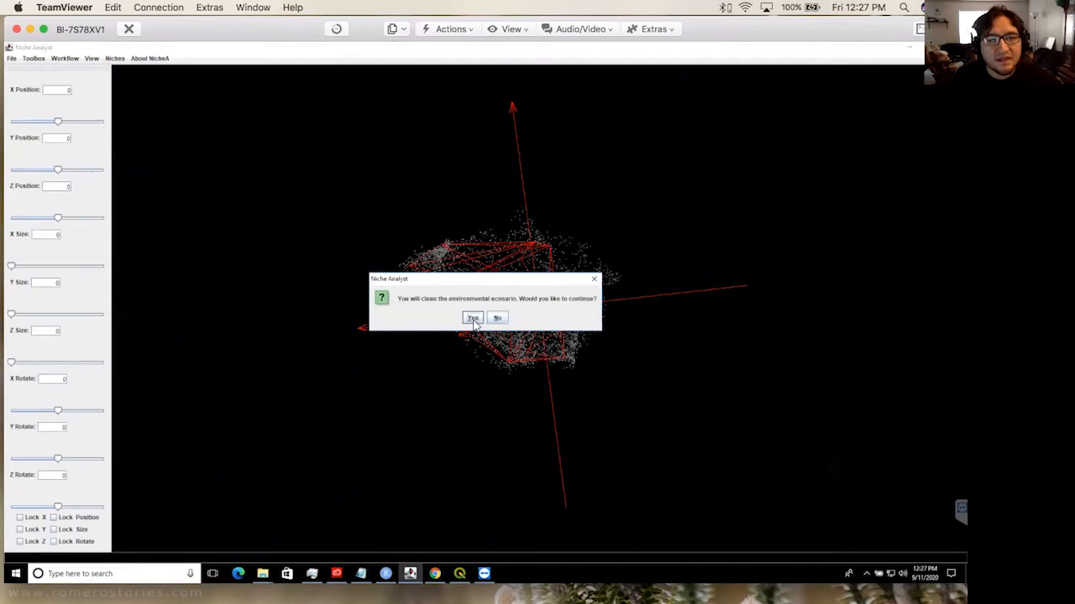
click(473, 319)
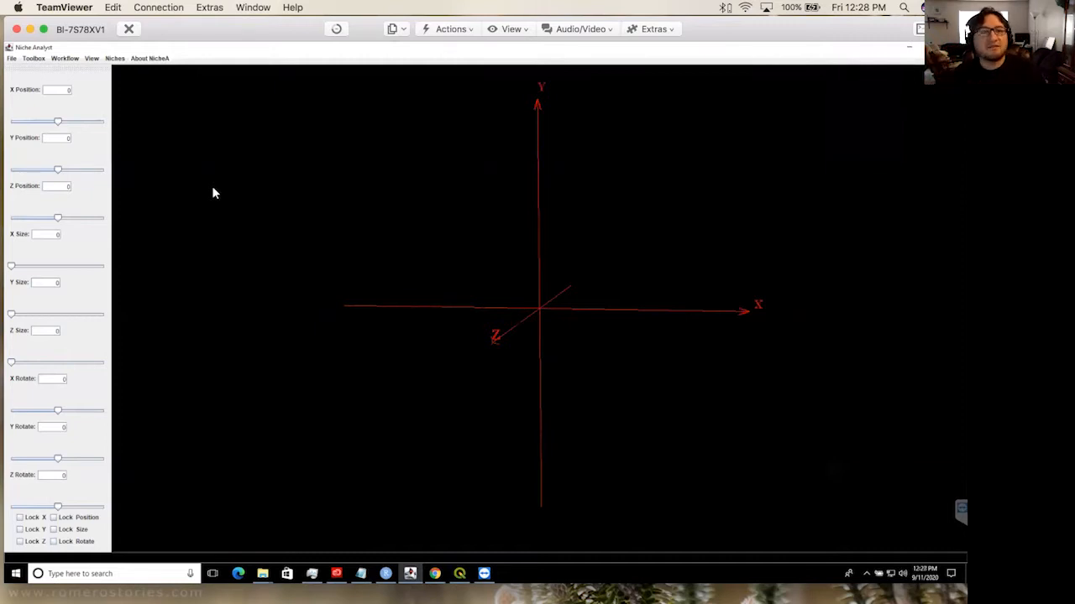
- Start drawing a background cloud from files and browse to the Desktop's OROV_CH2 folder for the X axis variable
click(33, 60)
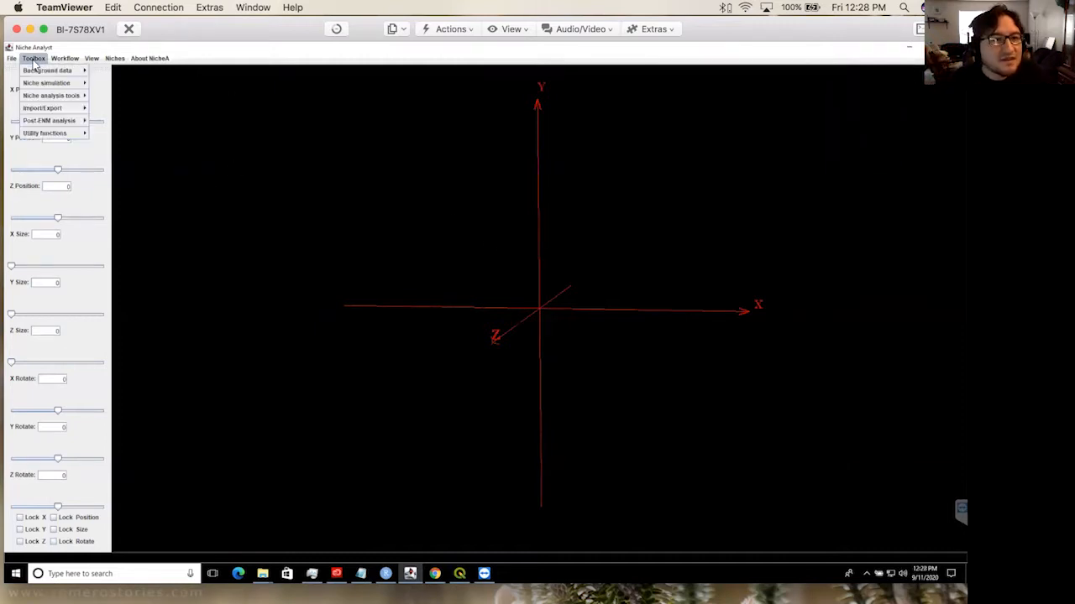
mouse_move(46, 74)
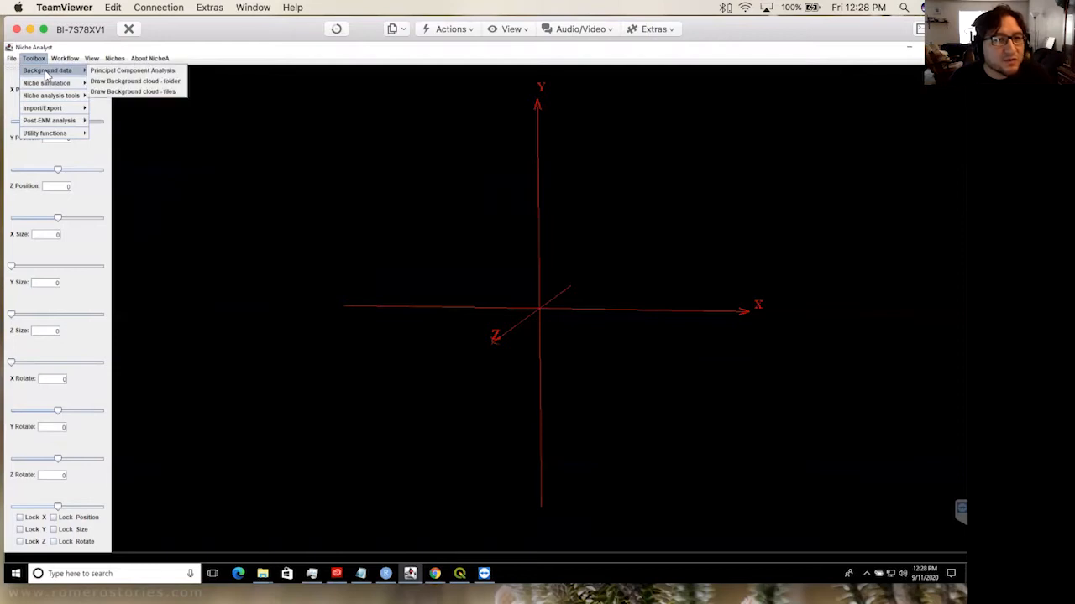
click(137, 93)
click(610, 240)
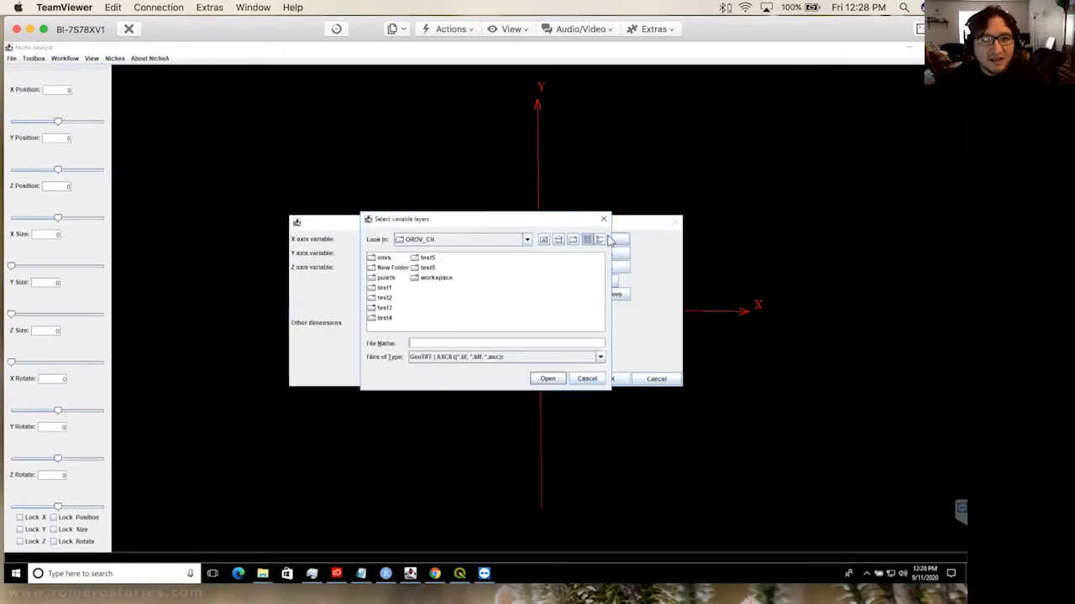
click(543, 240)
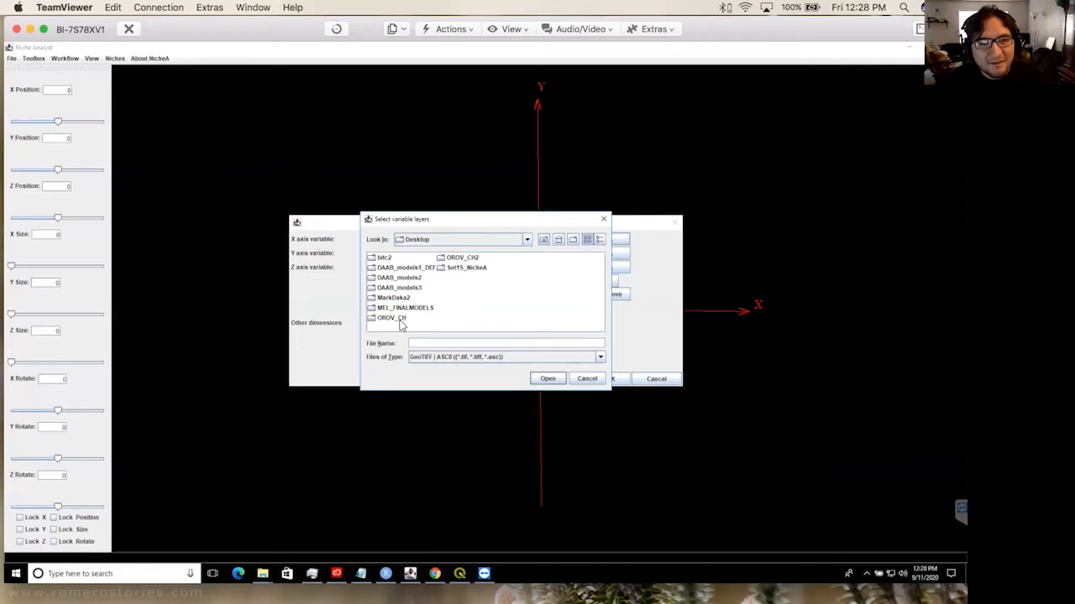
click(455, 259)
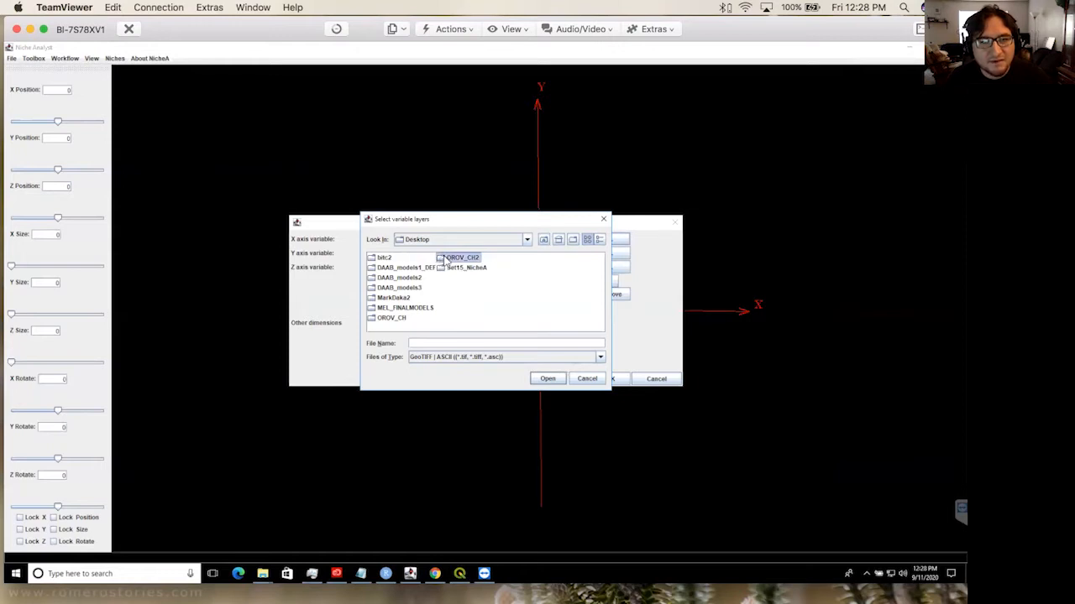
double_click(442, 260)
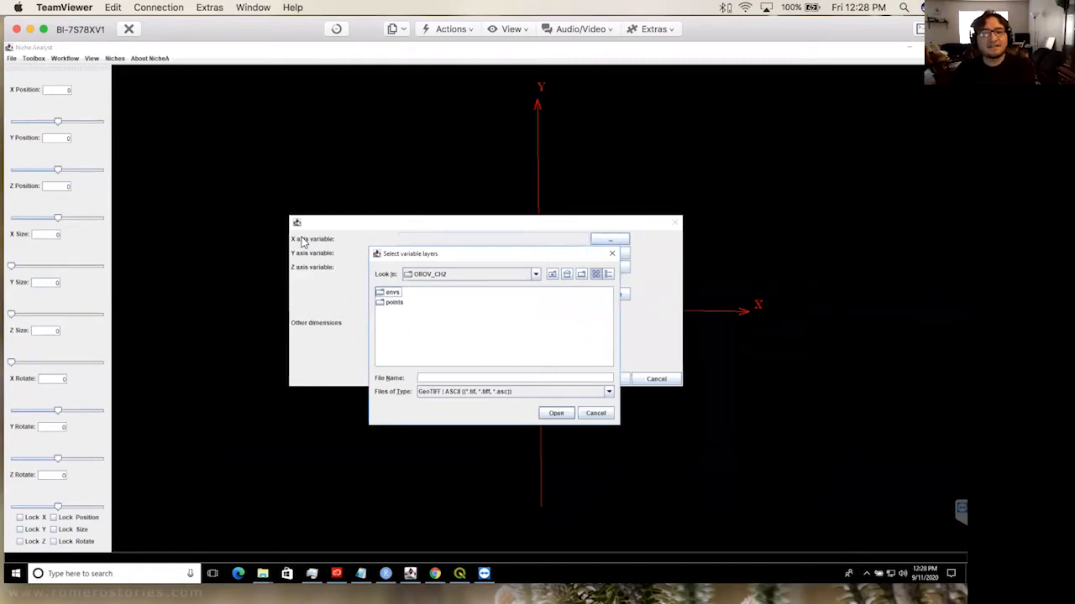
- Load pc_1.asc from the envs/PCS_SA folder as the X axis variable
double_click(381, 294)
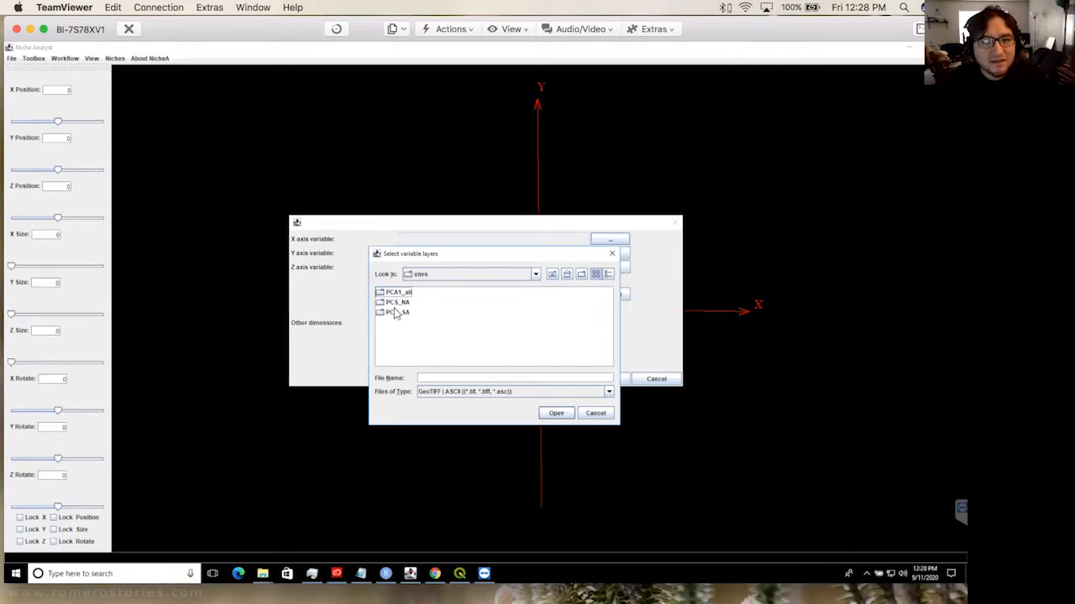
click(399, 313)
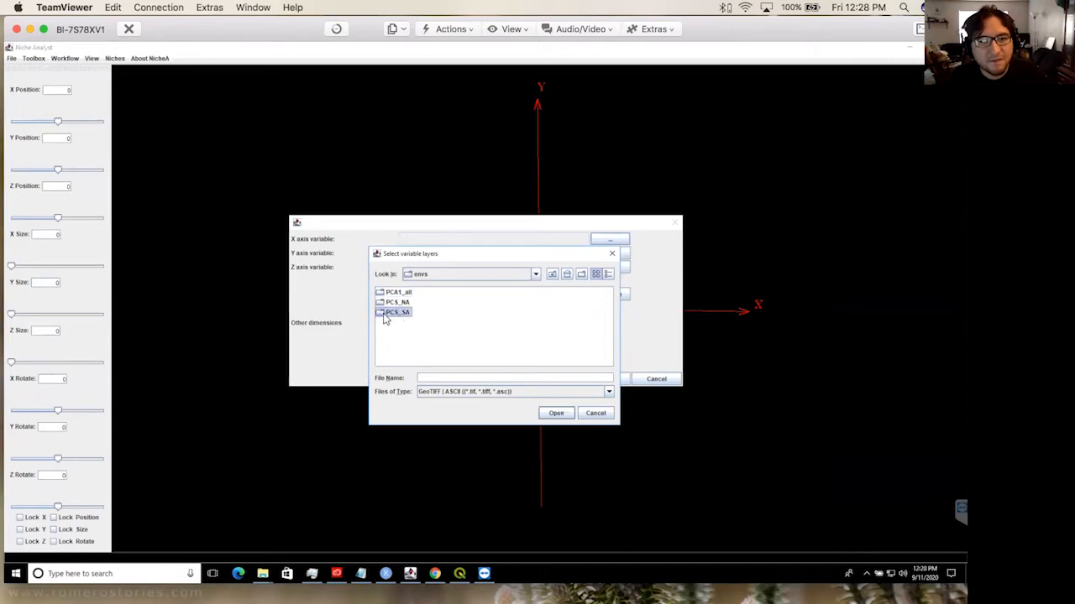
double_click(384, 316)
click(398, 315)
click(398, 293)
click(554, 413)
- Set the Y axis variable to pc_2.asc and the Z axis variable to pc_3.asc from the PCS_SA folder
click(611, 254)
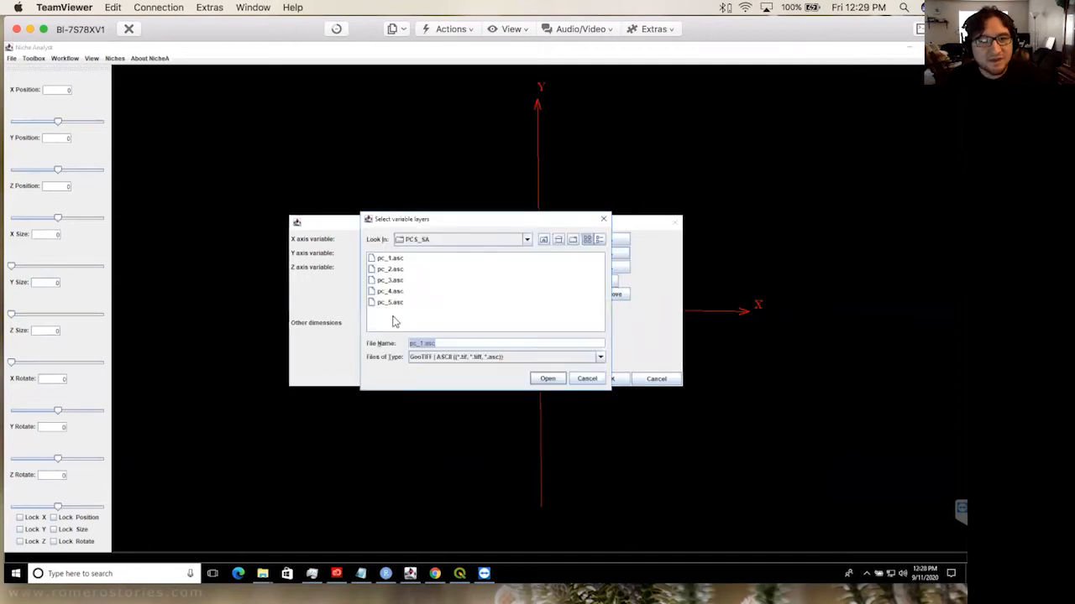
click(390, 270)
click(546, 379)
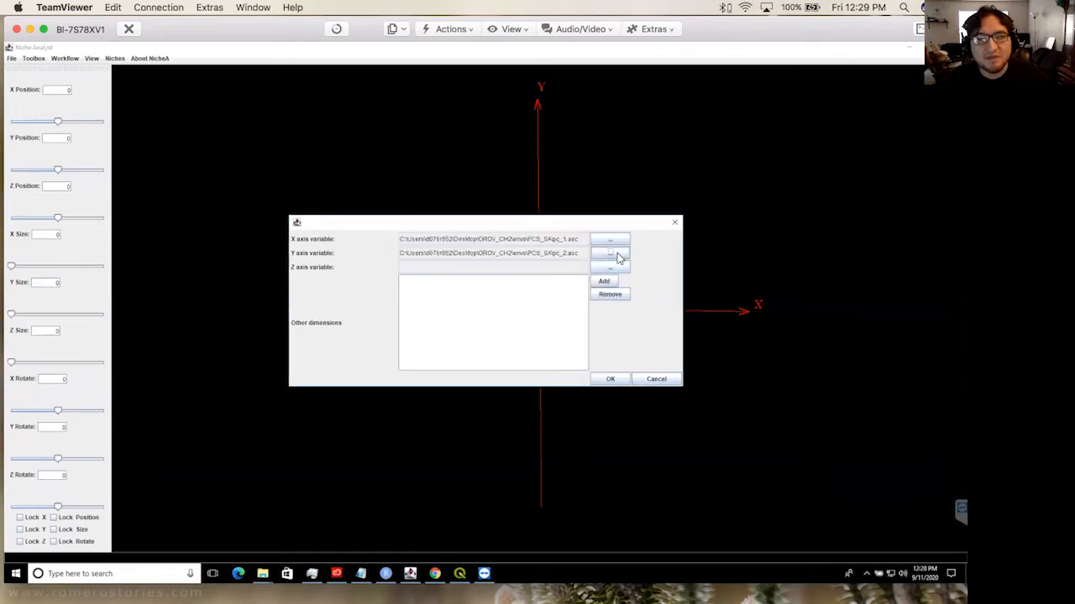
click(616, 267)
click(387, 280)
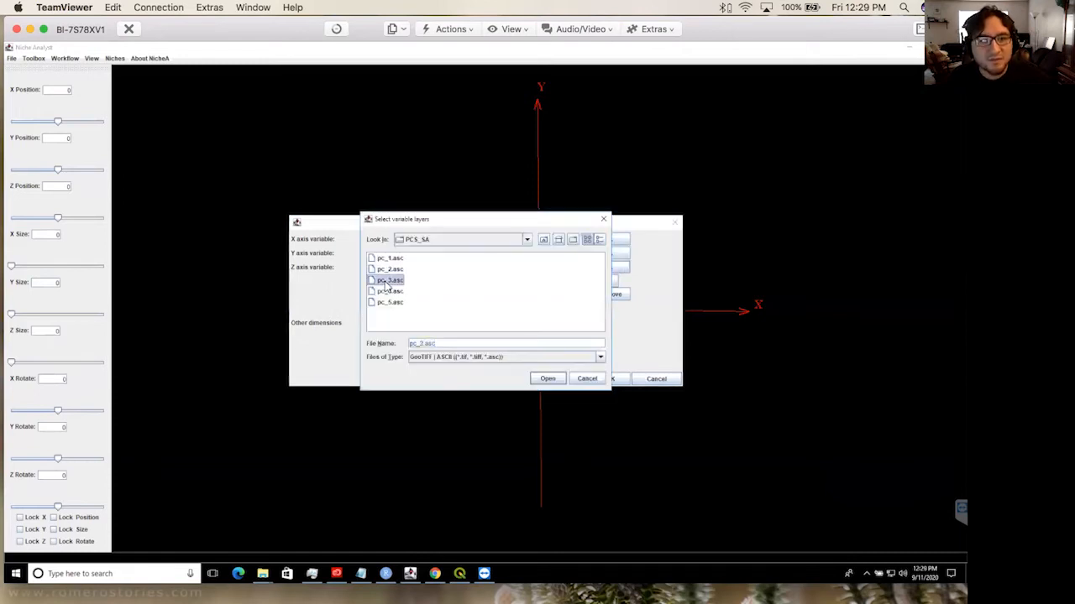
click(545, 379)
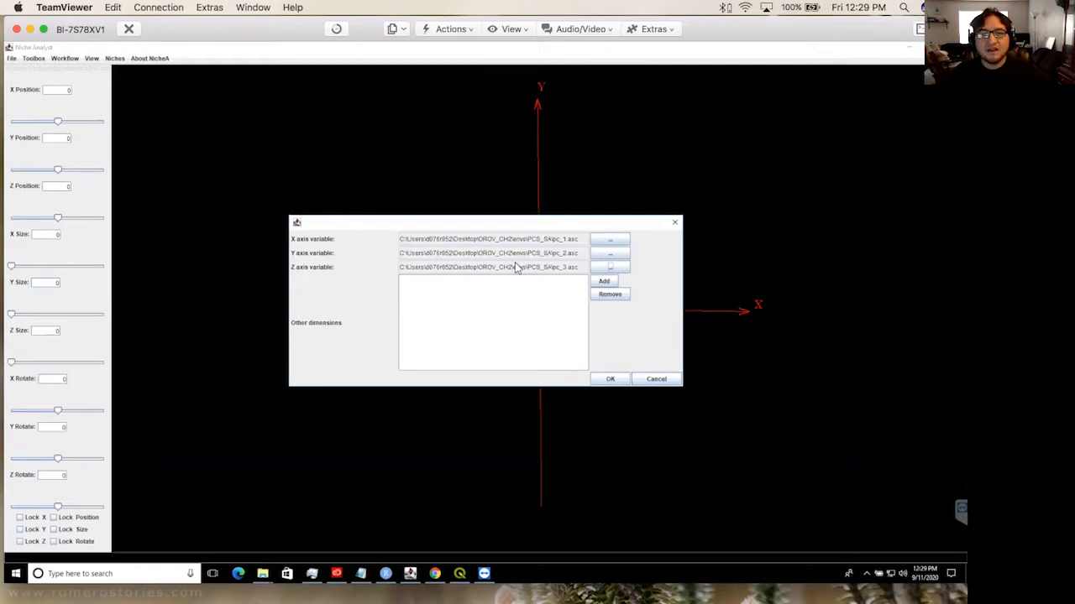
- Generate the background cloud from the three chosen axis variables and inspect it in 3D
click(609, 379)
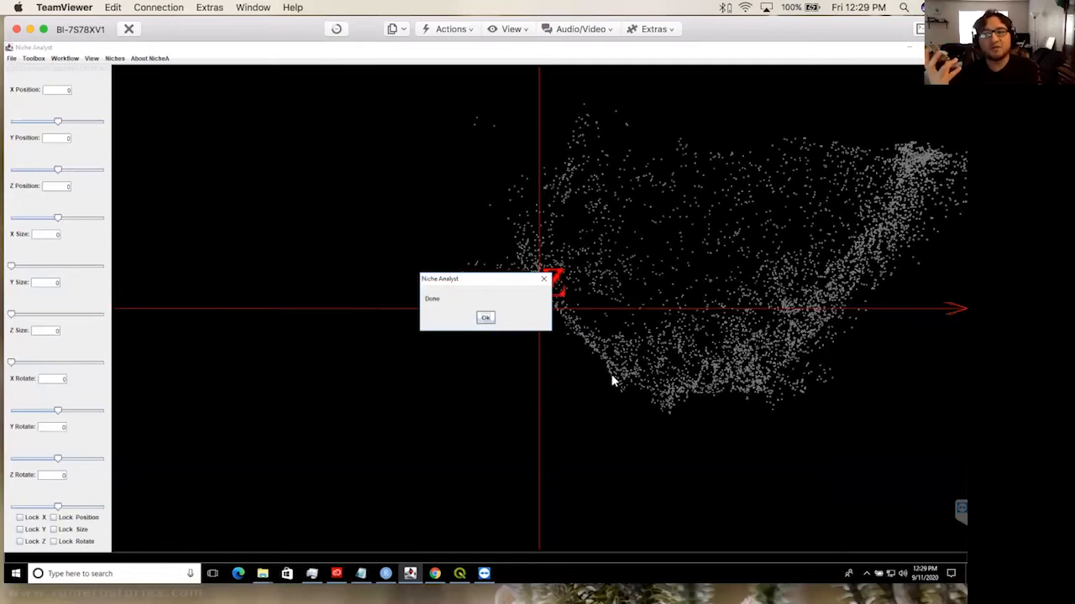
click(485, 318)
mouse_move(627, 409)
mouse_down()
mouse_move(615, 427)
mouse_move(616, 412)
mouse_move(630, 422)
mouse_move(587, 412)
mouse_move(638, 401)
mouse_move(609, 412)
mouse_move(622, 417)
mouse_up()
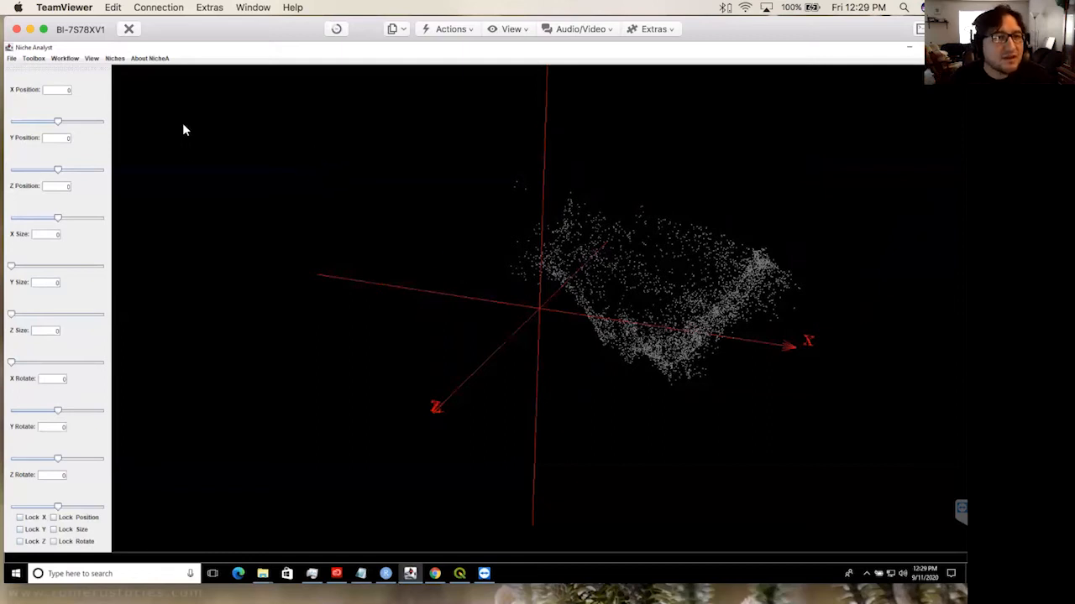
- Start generating N(s) from occurrences and browse to the points folder of OROV_CH2 for the occurrence data file
click(34, 58)
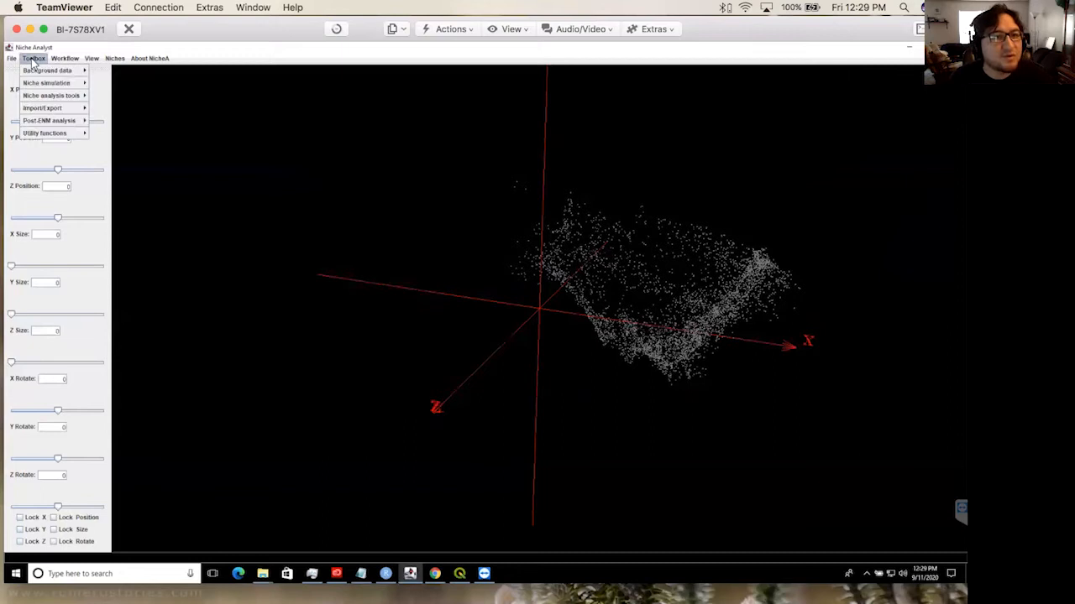
mouse_move(48, 85)
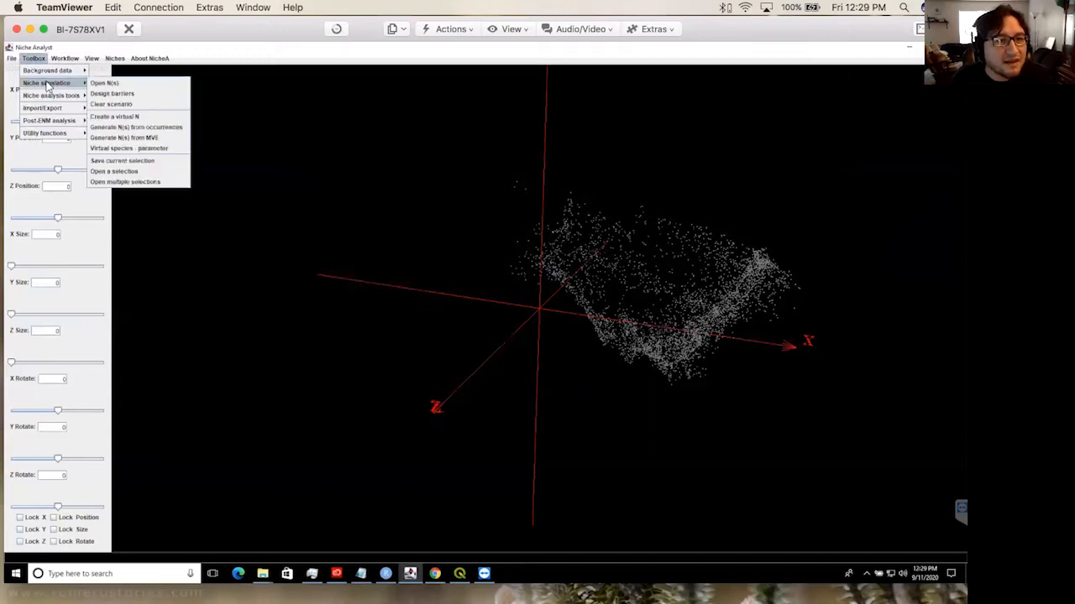
click(154, 128)
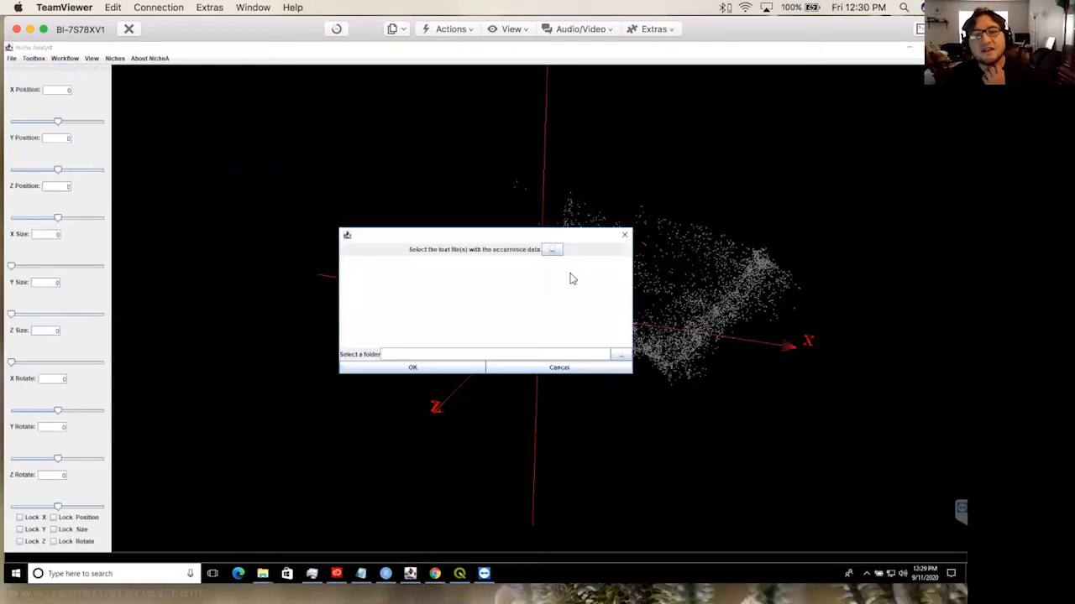
click(551, 249)
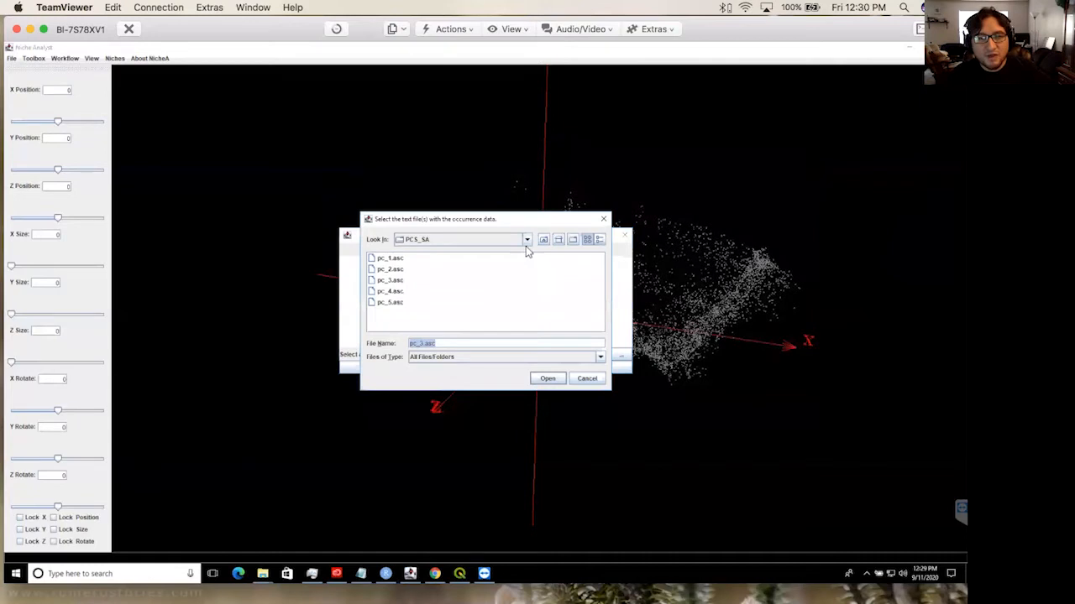
click(543, 241)
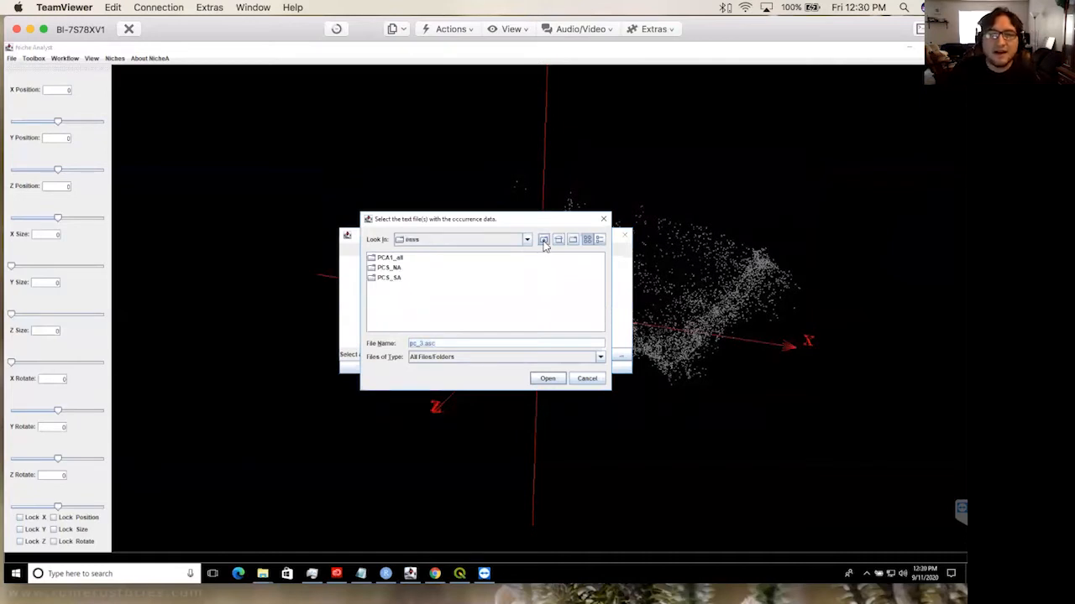
click(543, 242)
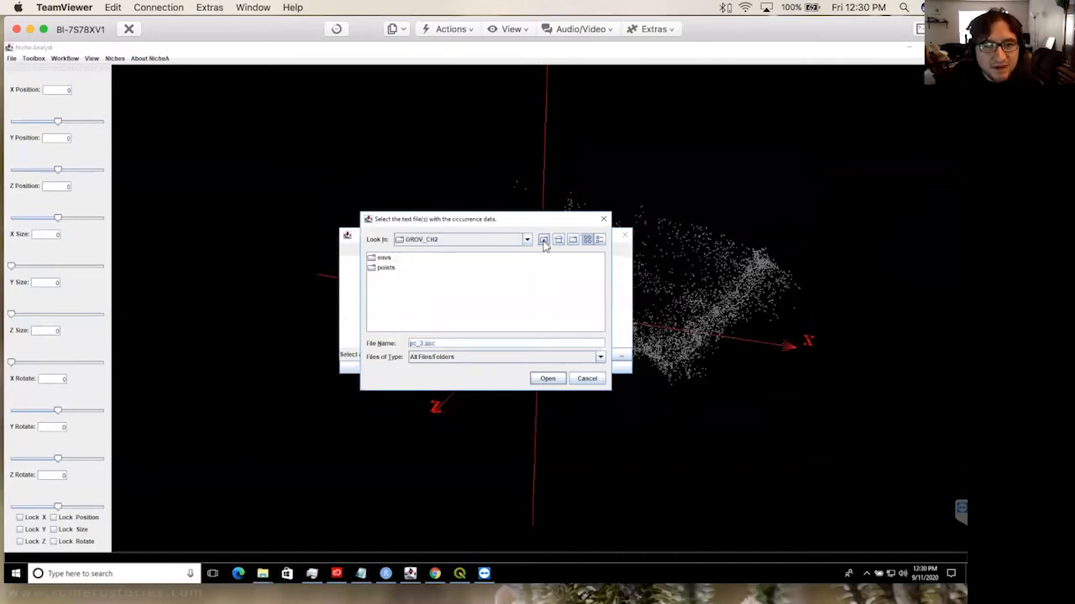
double_click(387, 268)
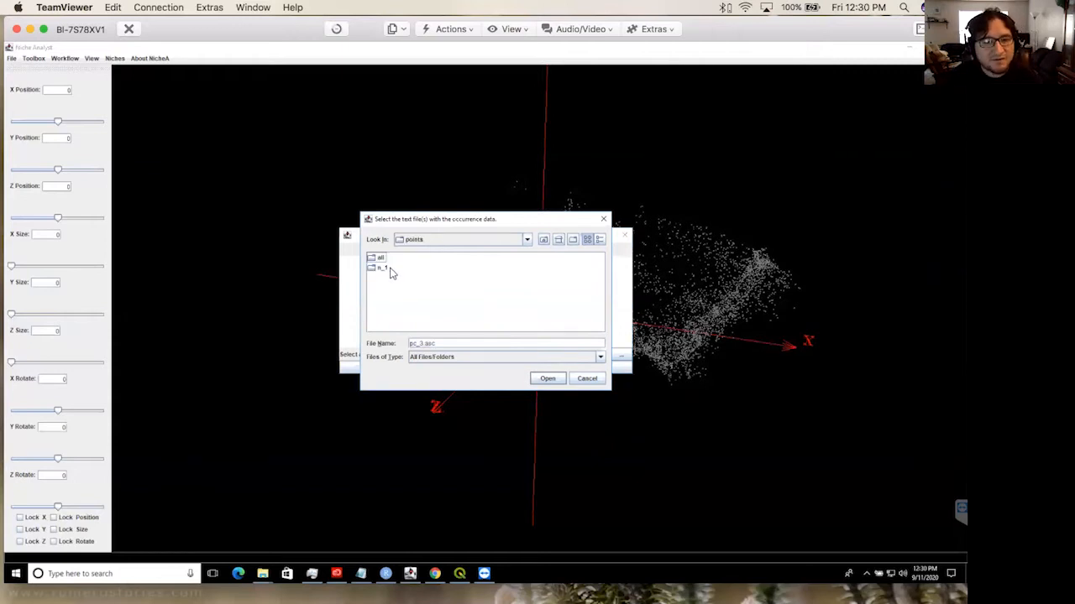
- Switch to File Explorer and open oro2_thin_thin1 from the points/all folder of OROV_CH2 in Notepad++
click(262, 573)
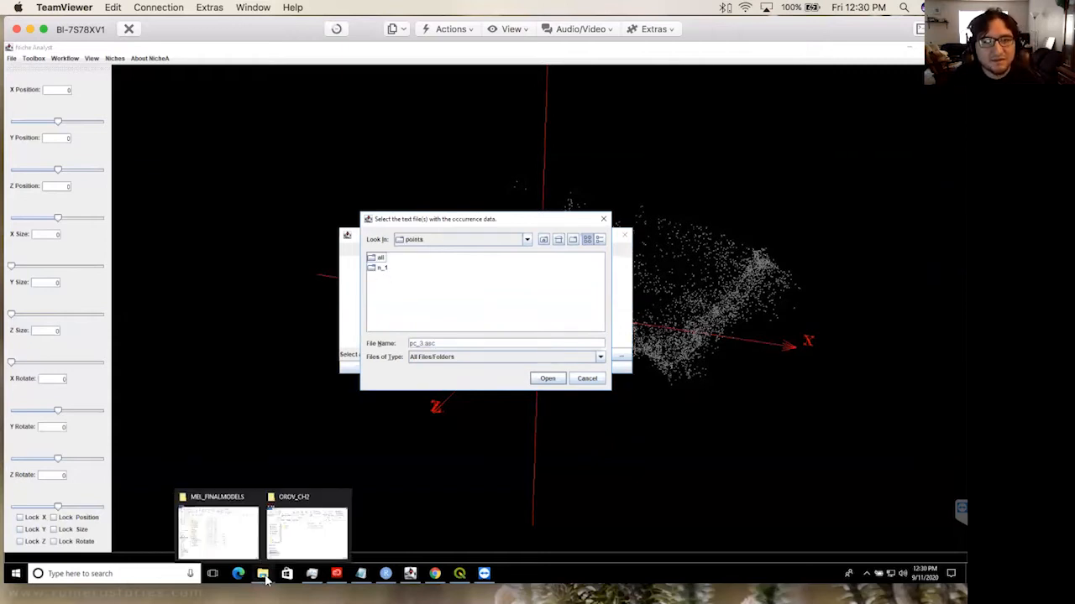
click(288, 546)
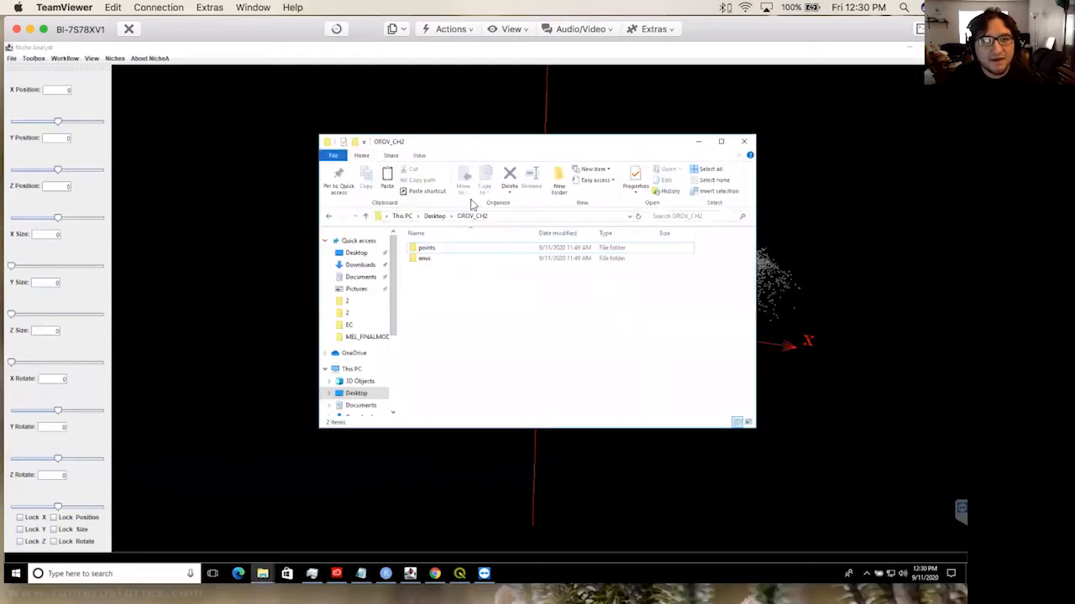
click(442, 251)
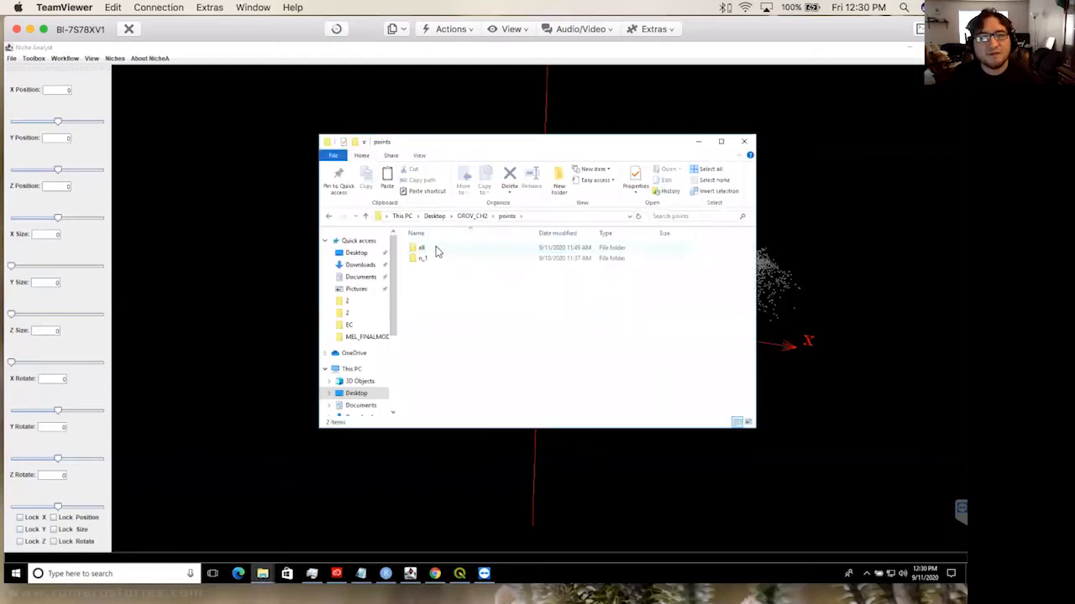
double_click(436, 254)
click(436, 250)
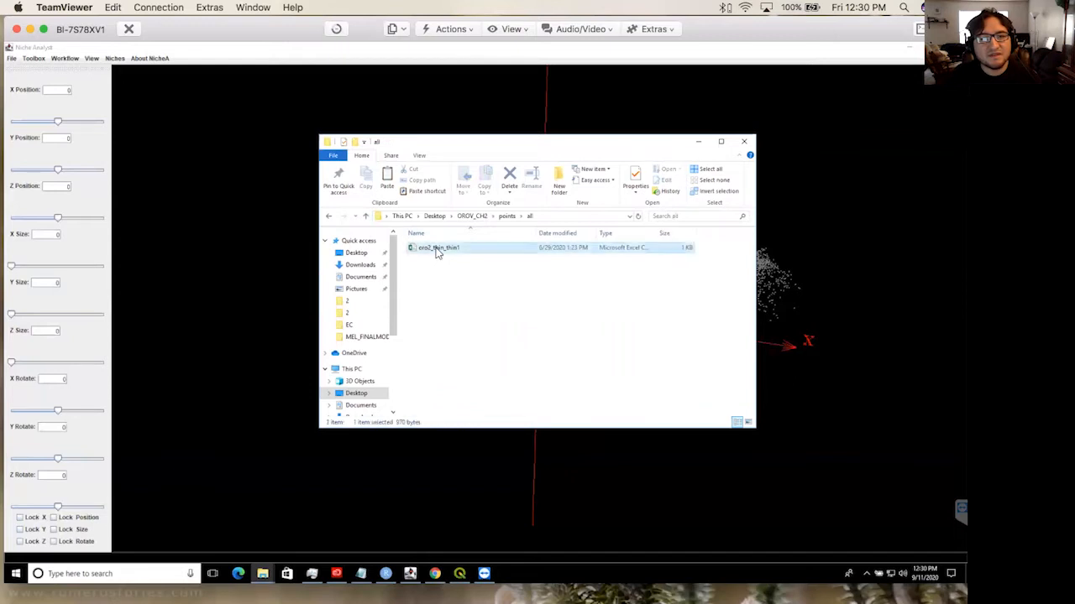
right_click(437, 253)
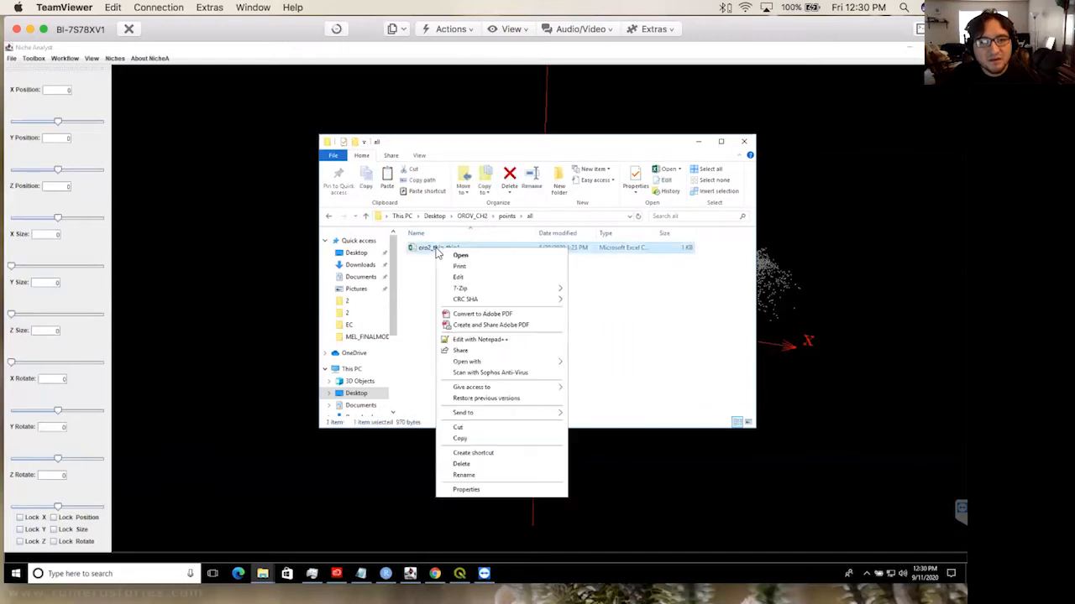
click(502, 340)
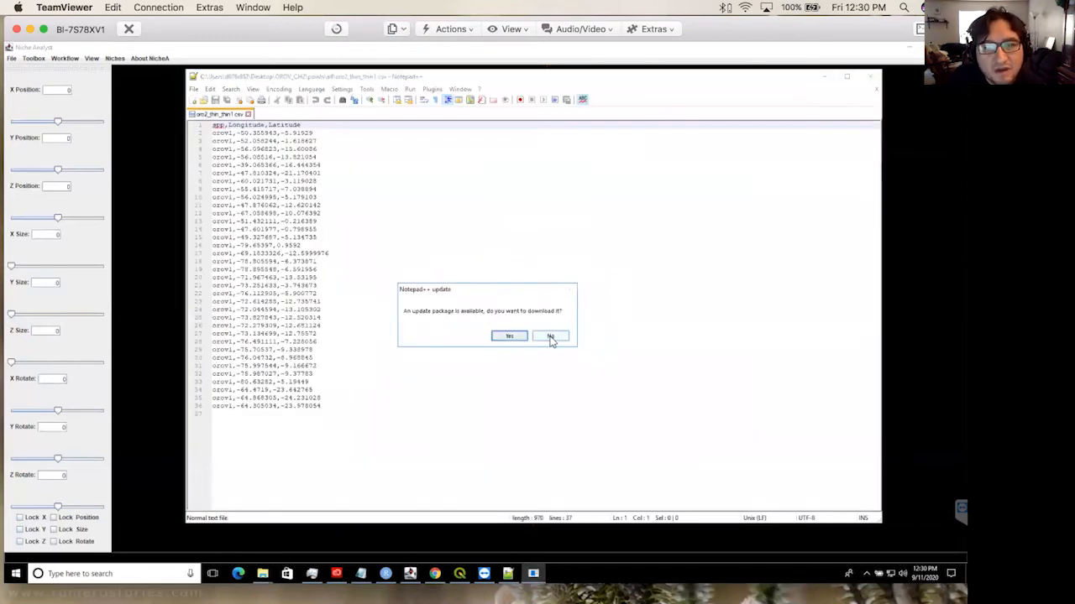
- Decline the Notepad++ update, examine the species, longitude and latitude columns, then close the file and minimize File Explorer
click(549, 337)
click(240, 141)
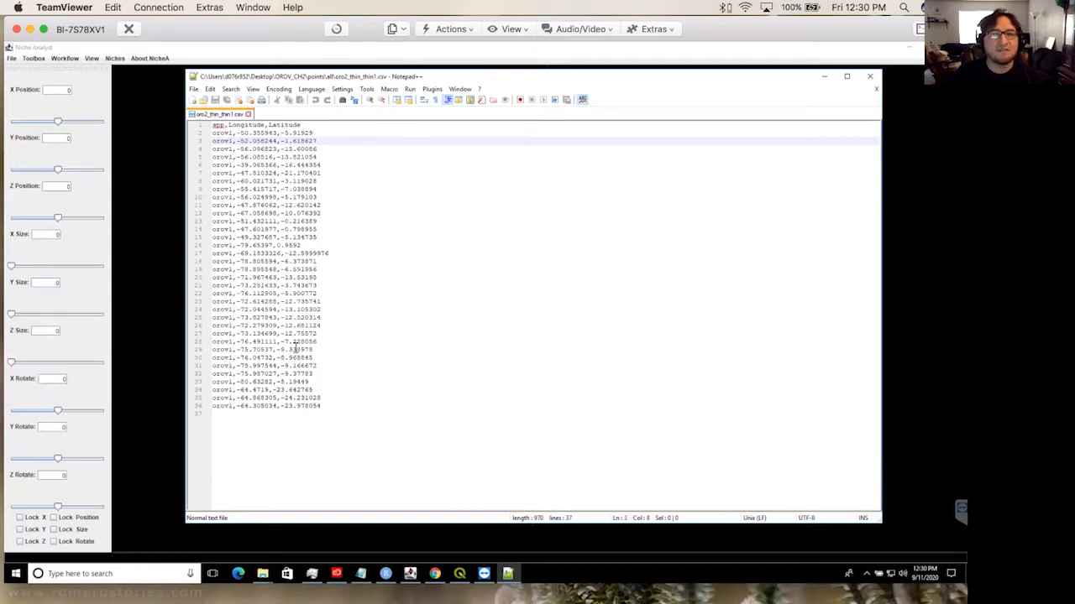
click(870, 76)
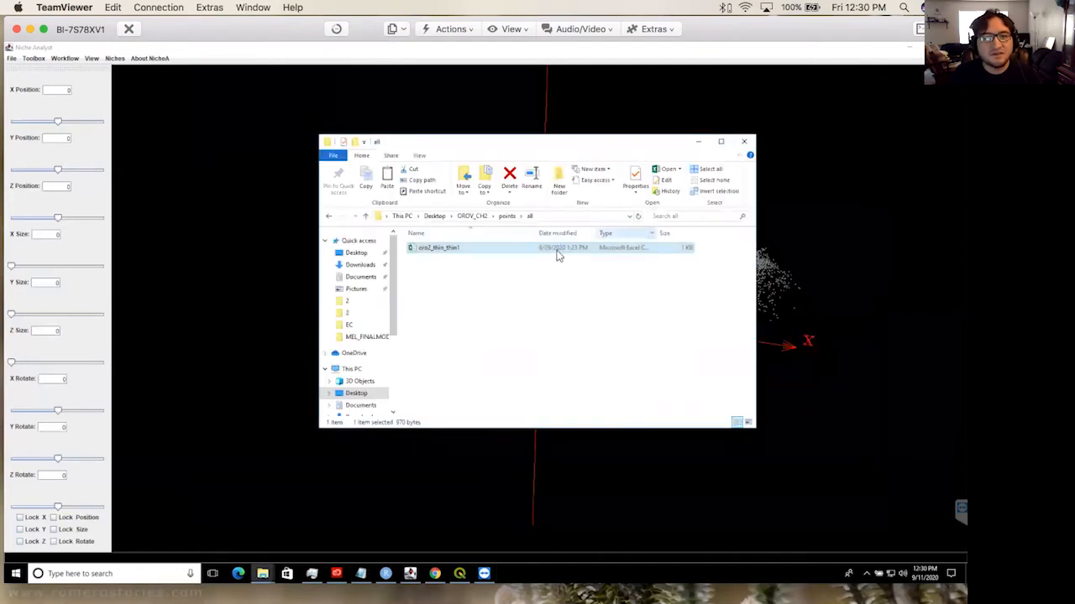
click(697, 141)
- Load oro2_thin_thin1.csv from the all folder as the occurrence data file
double_click(376, 257)
click(405, 258)
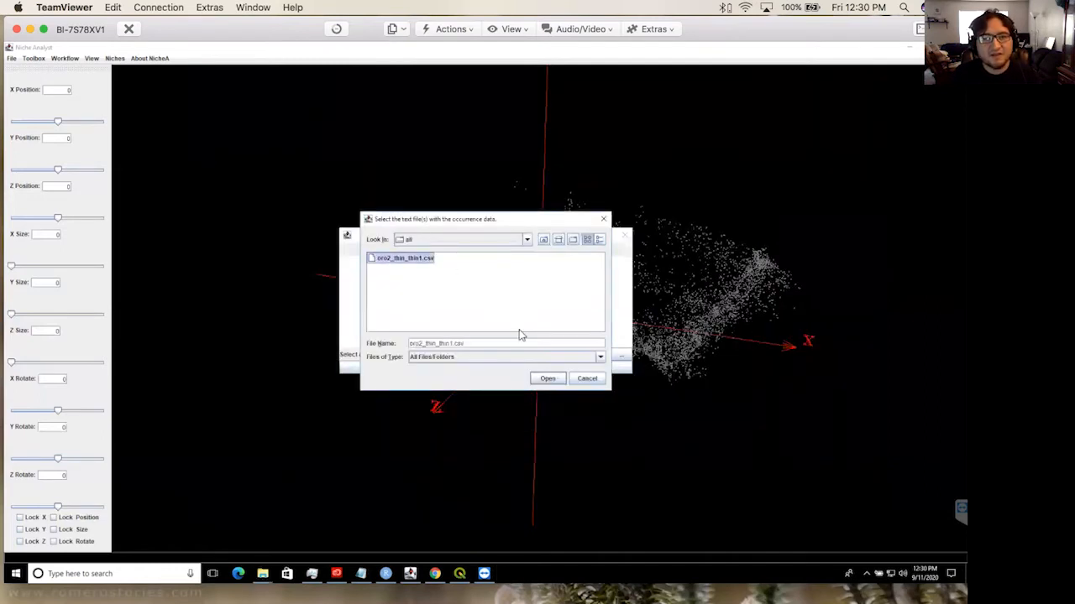
click(548, 379)
- Create a folder named elipsoid1 in OROV_CH2 and set it as the output folder
click(620, 355)
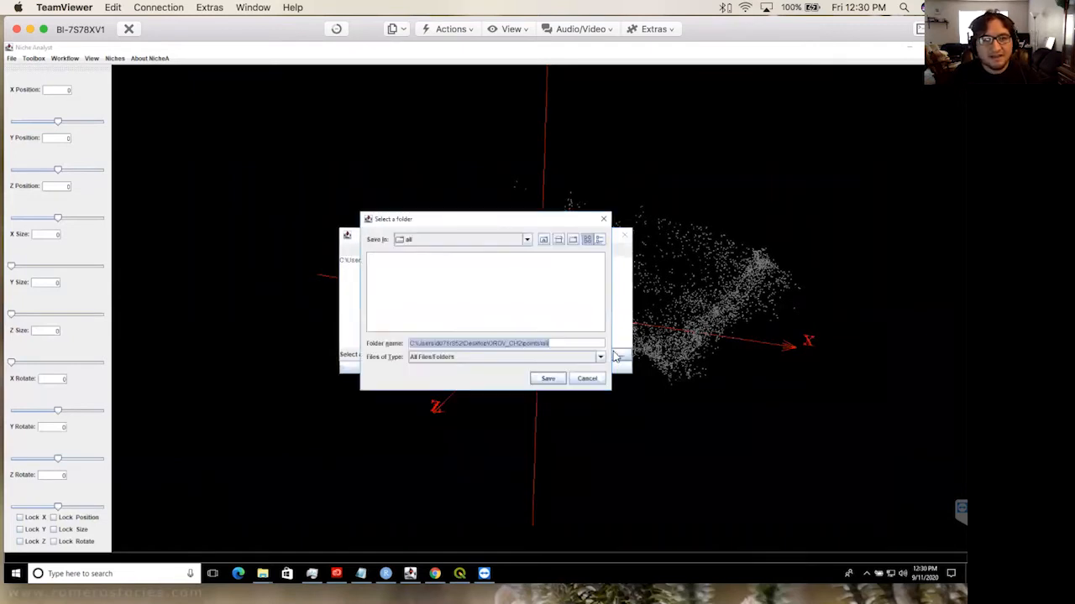
click(544, 240)
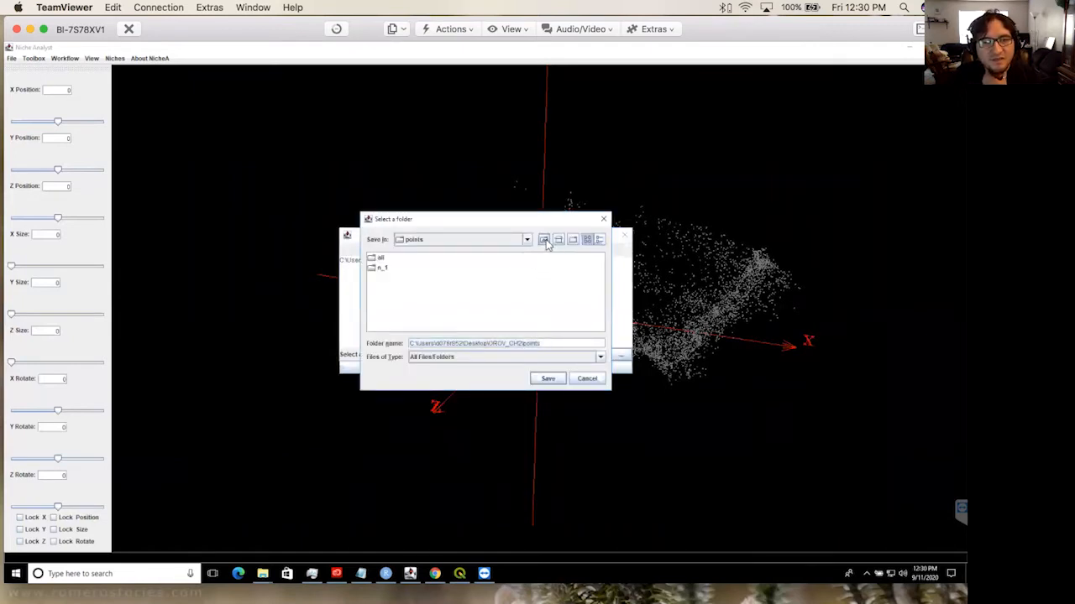
click(544, 240)
click(572, 241)
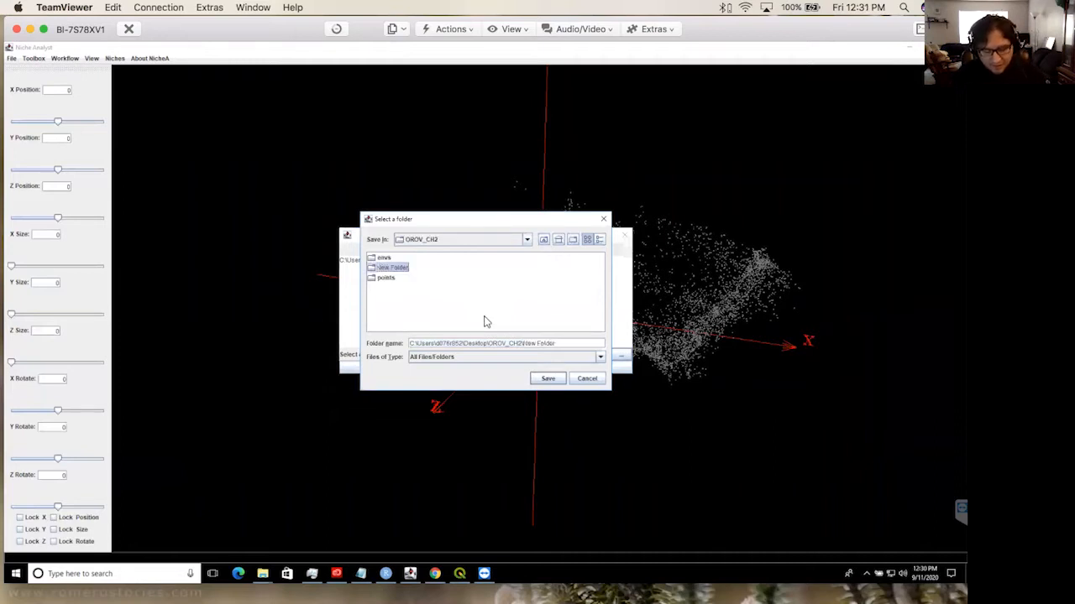
text(ellipsoid1)
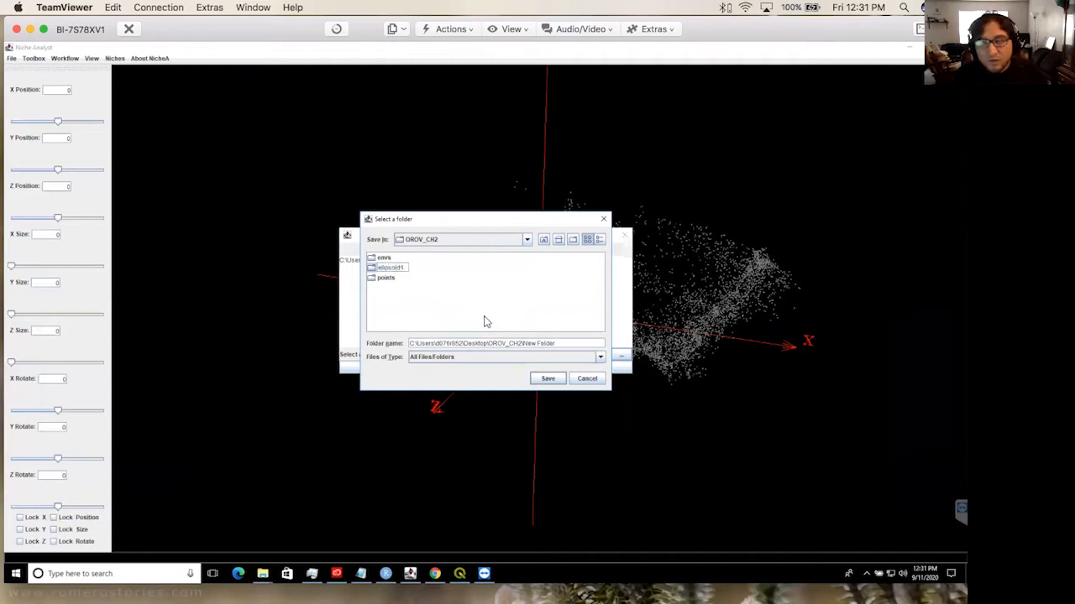
key(Return)
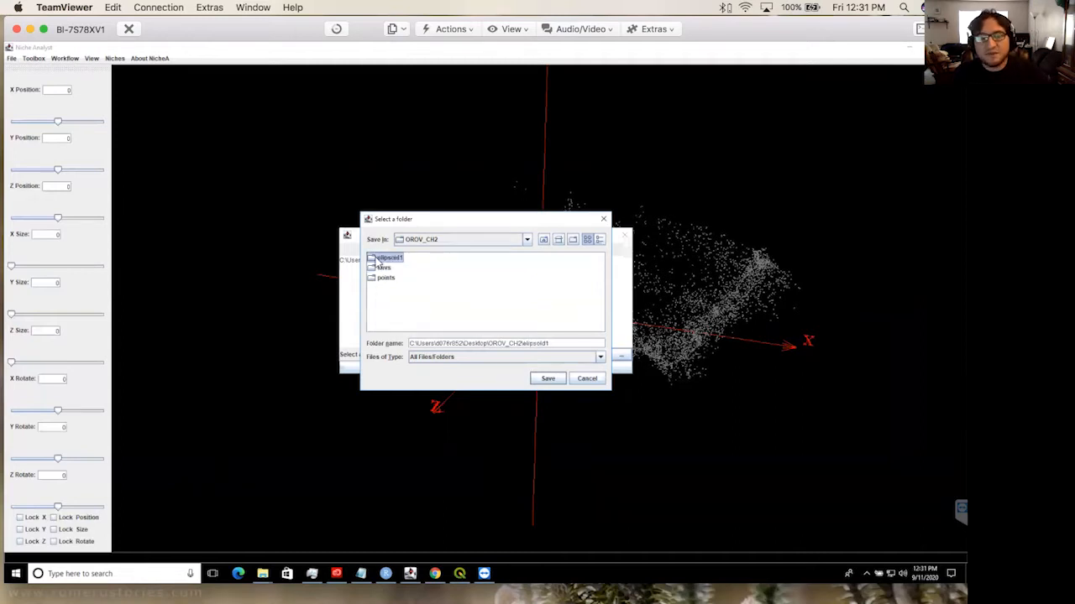
double_click(382, 258)
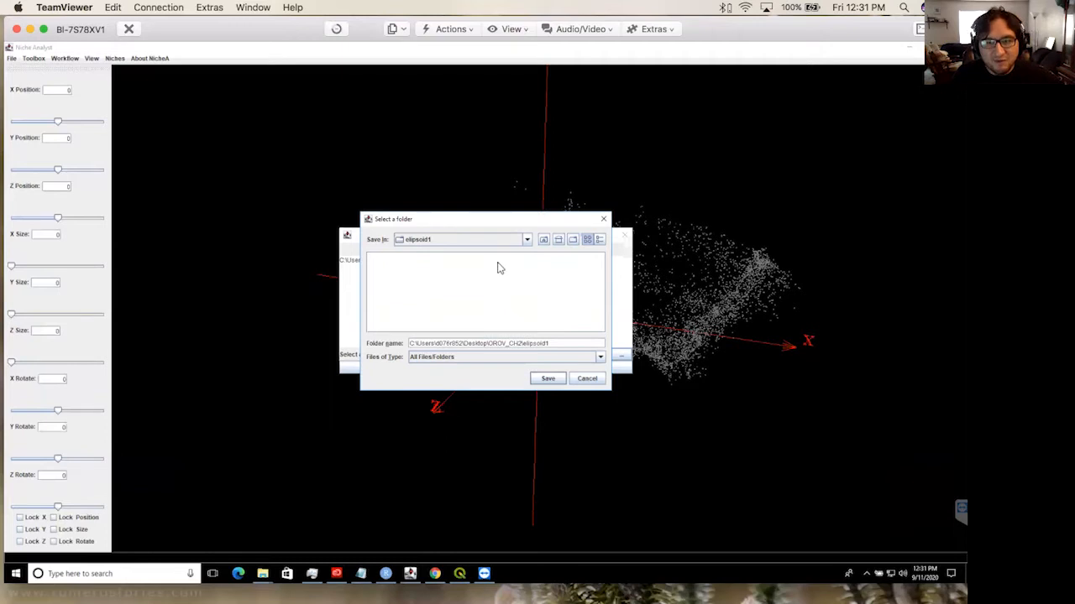
click(547, 379)
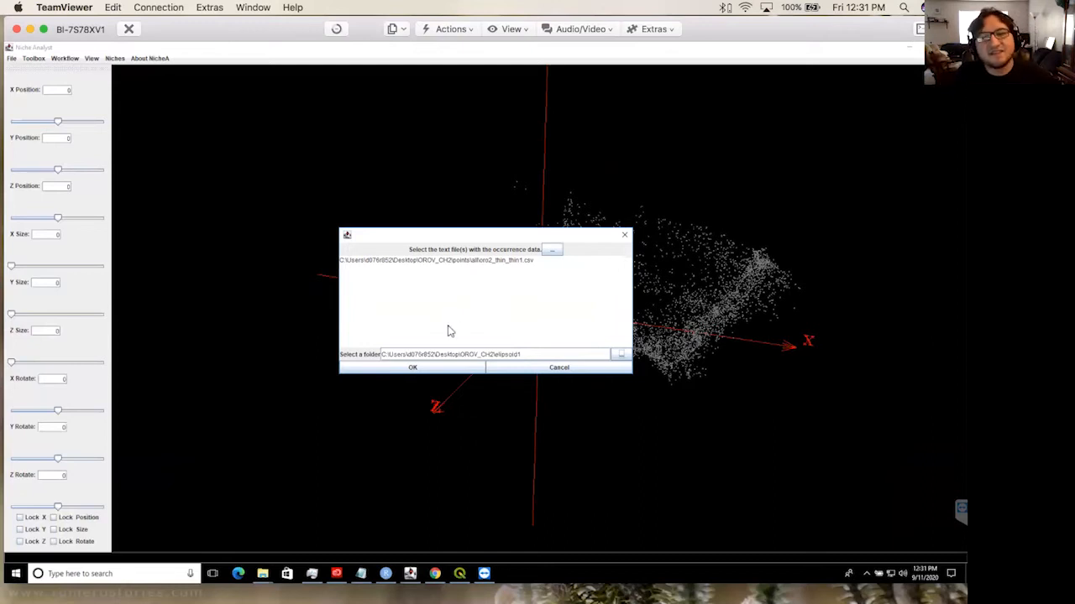
- Generate the N(s) from the chosen occurrence file and rotate the background cloud
click(424, 371)
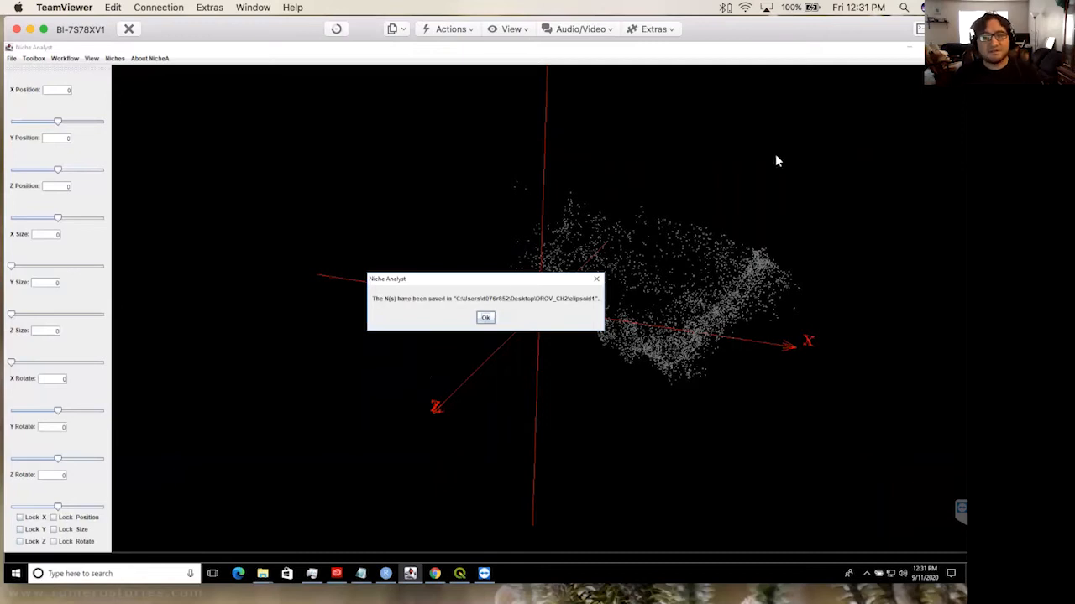
click(486, 318)
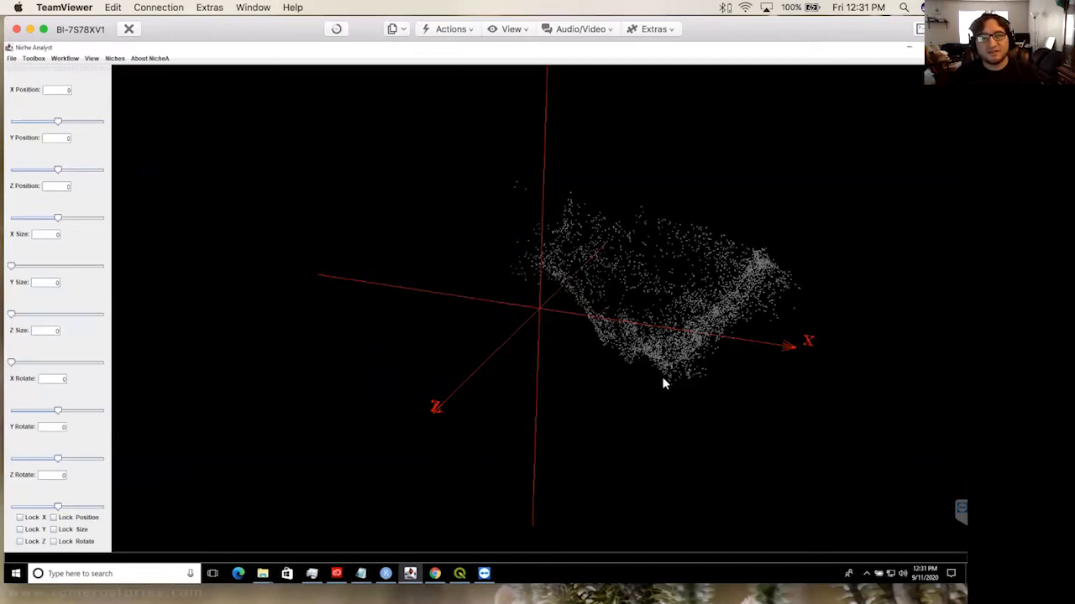
drag(681, 395, 585, 340)
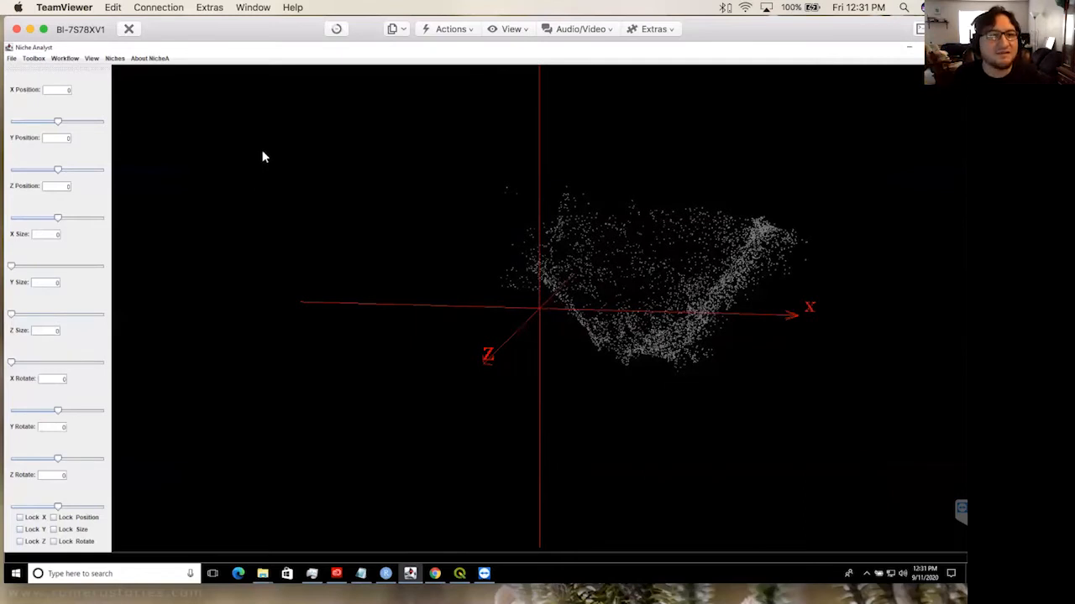
- Start opening N(s) from the niche simulation tools and set the MVE and convex polyhedron colours to red
click(12, 59)
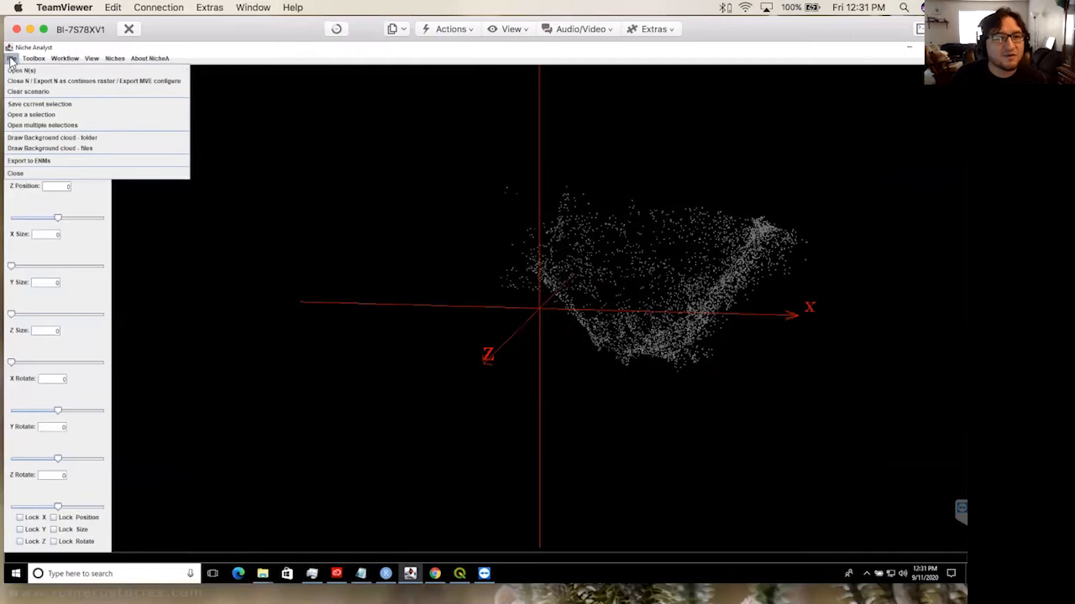
mouse_move(33, 59)
mouse_move(52, 86)
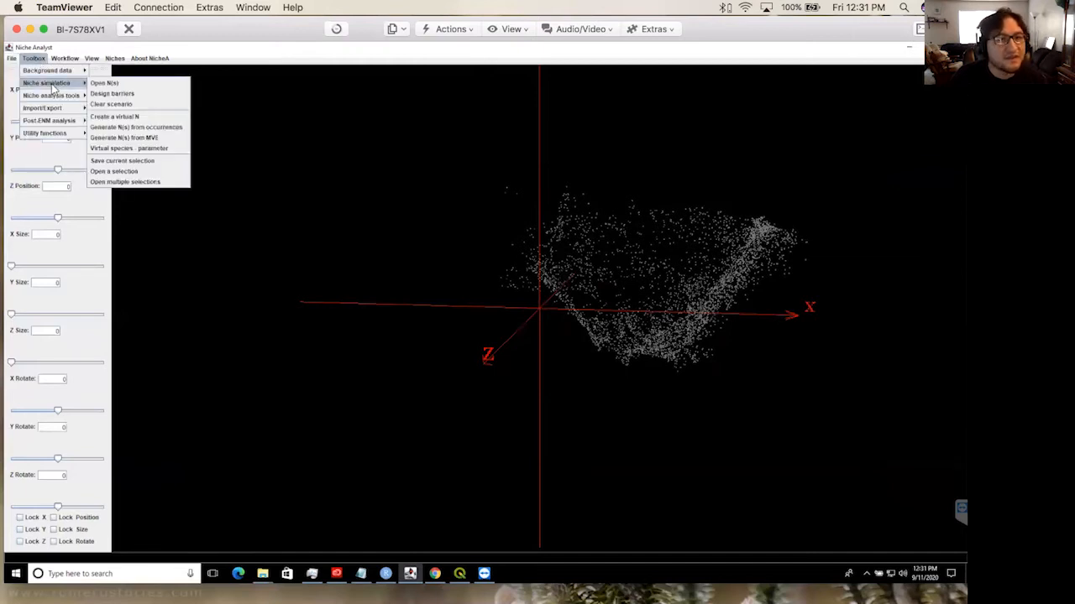
click(116, 94)
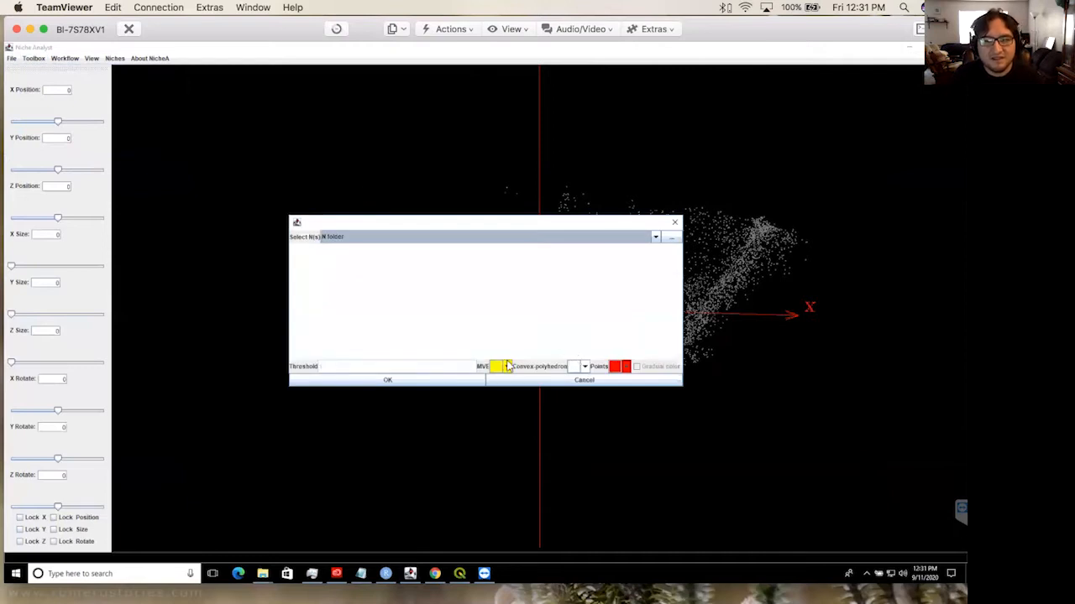
click(507, 367)
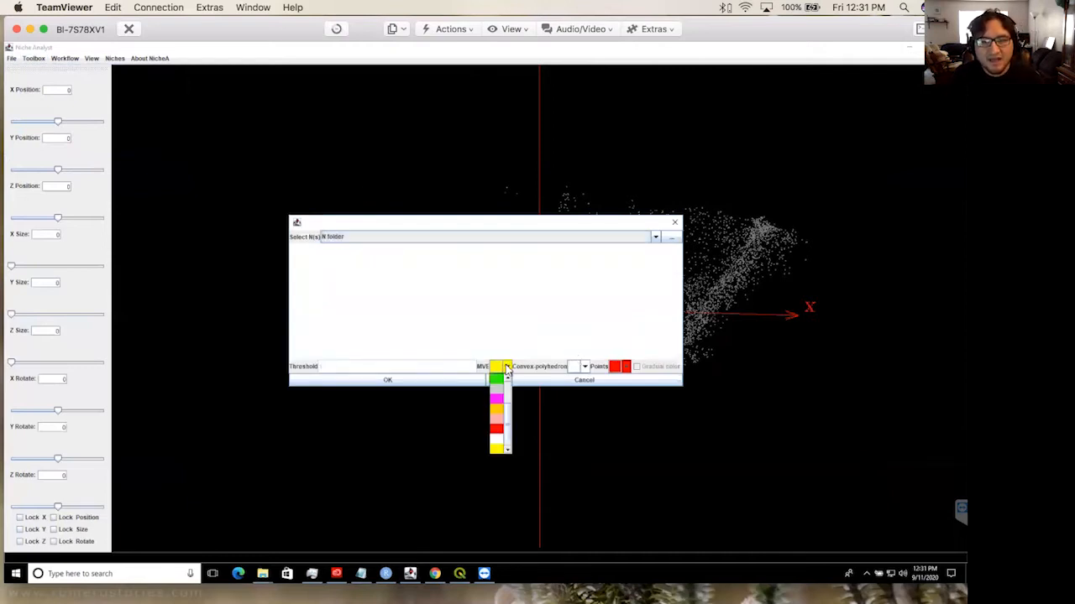
click(550, 351)
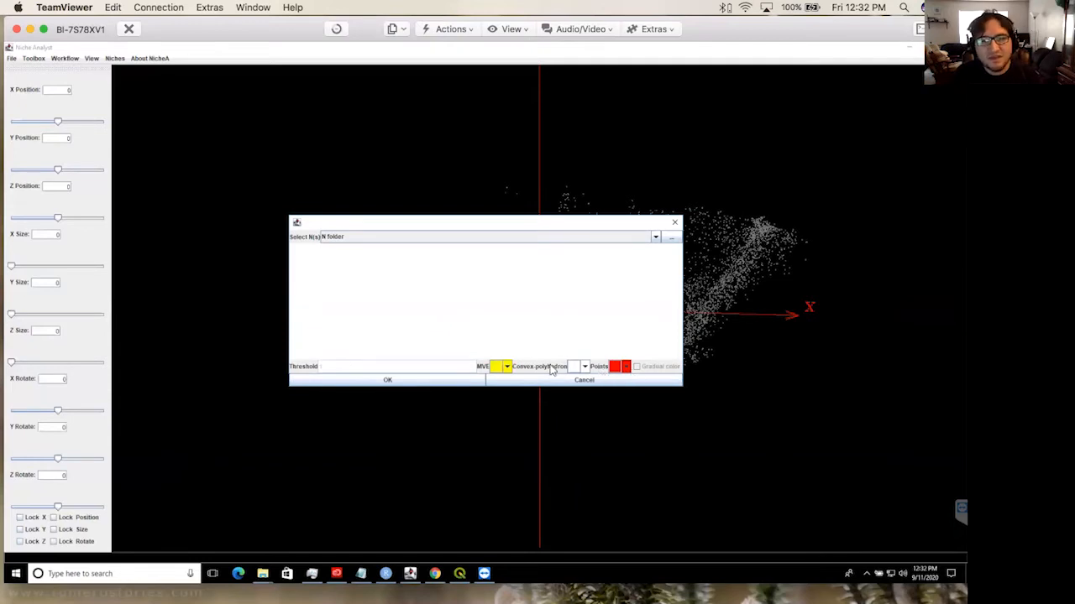
click(507, 367)
click(497, 429)
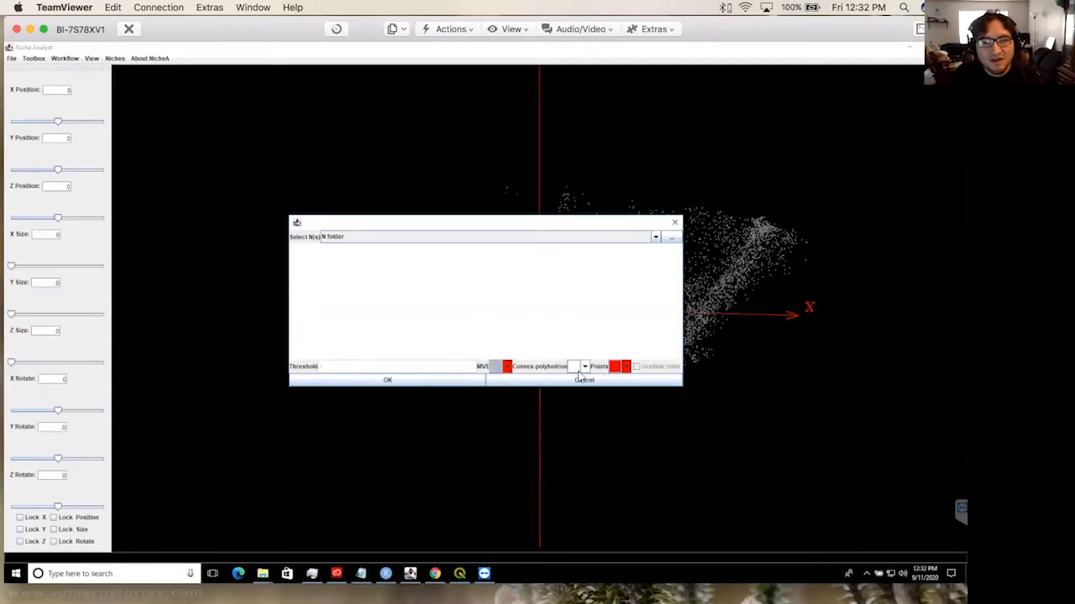
click(585, 367)
click(577, 438)
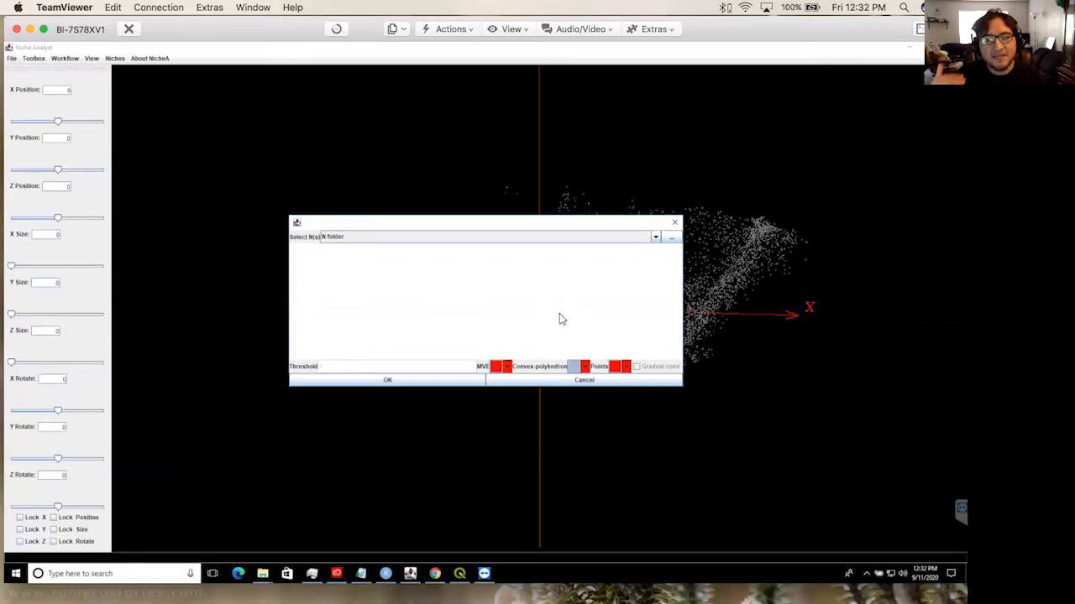
- Select the oro2_thin_thin1 folder inside elipsoid1 as the N folder and draw the niche in the background cloud
click(671, 239)
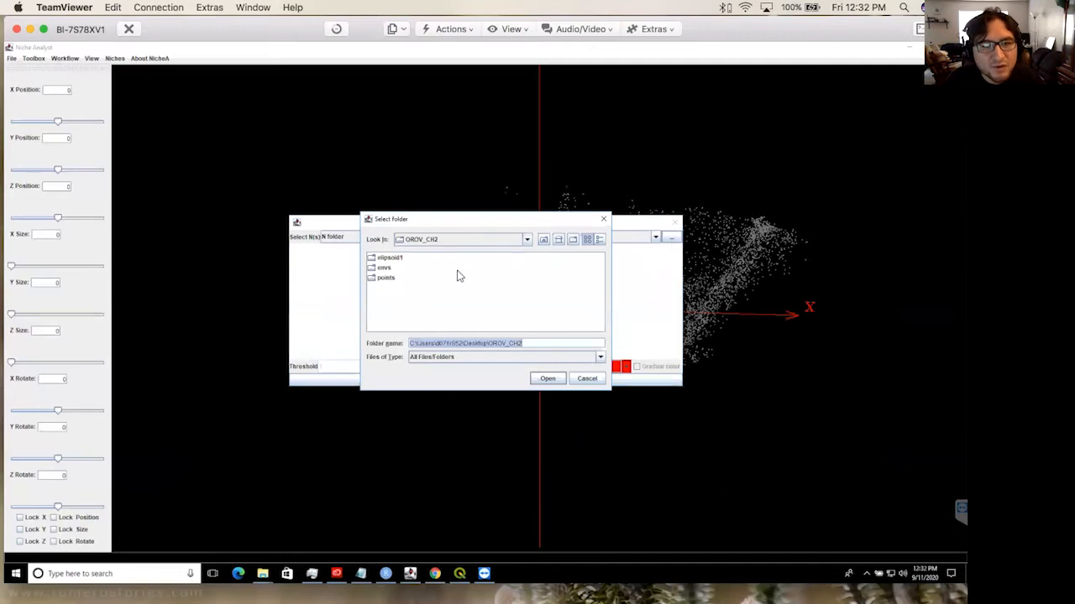
double_click(386, 259)
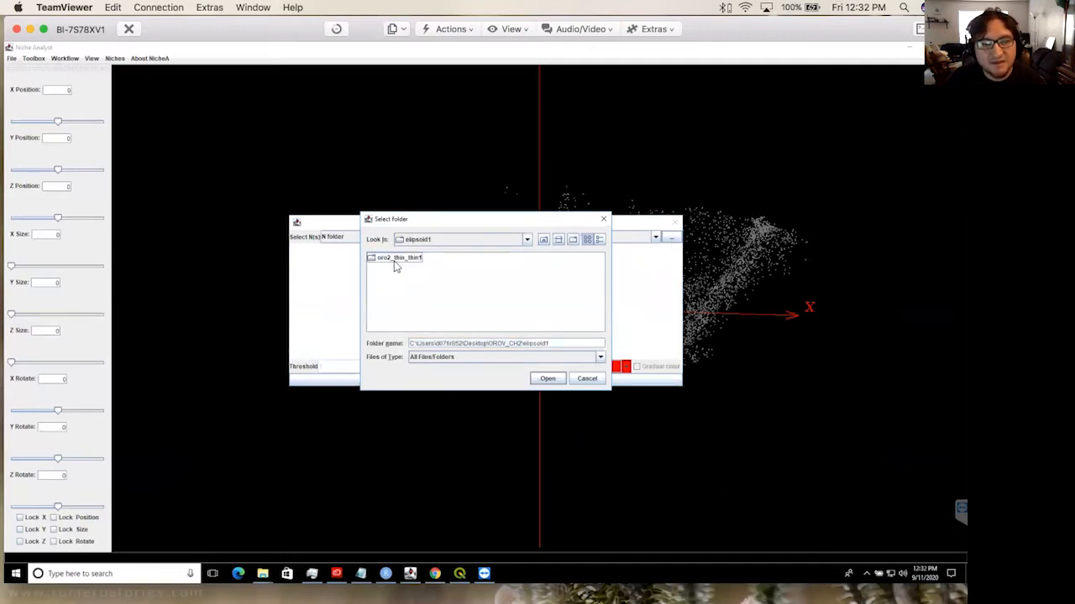
double_click(398, 259)
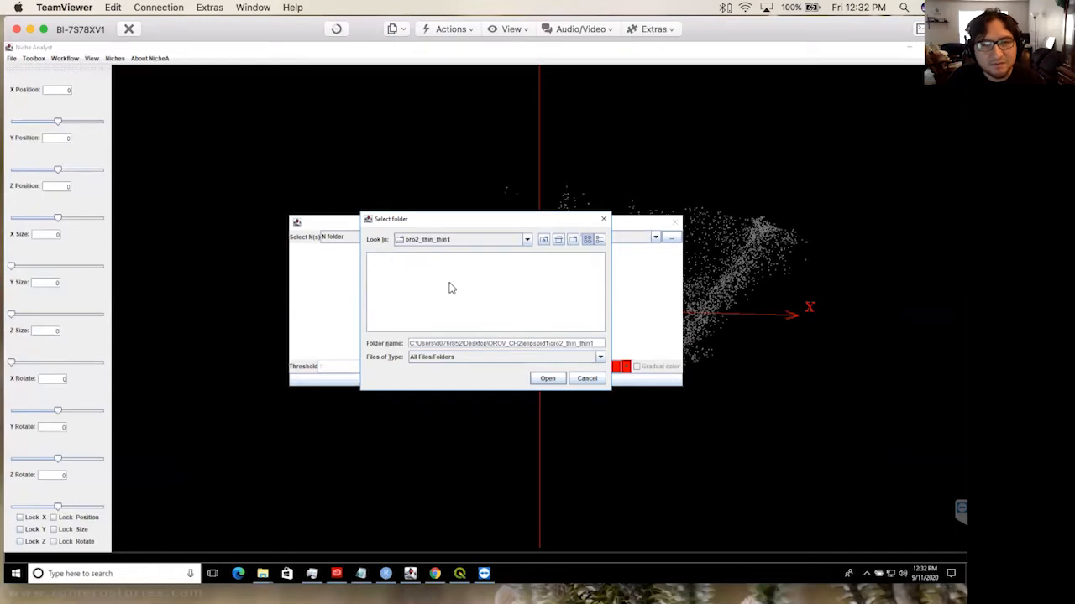
click(557, 379)
click(440, 378)
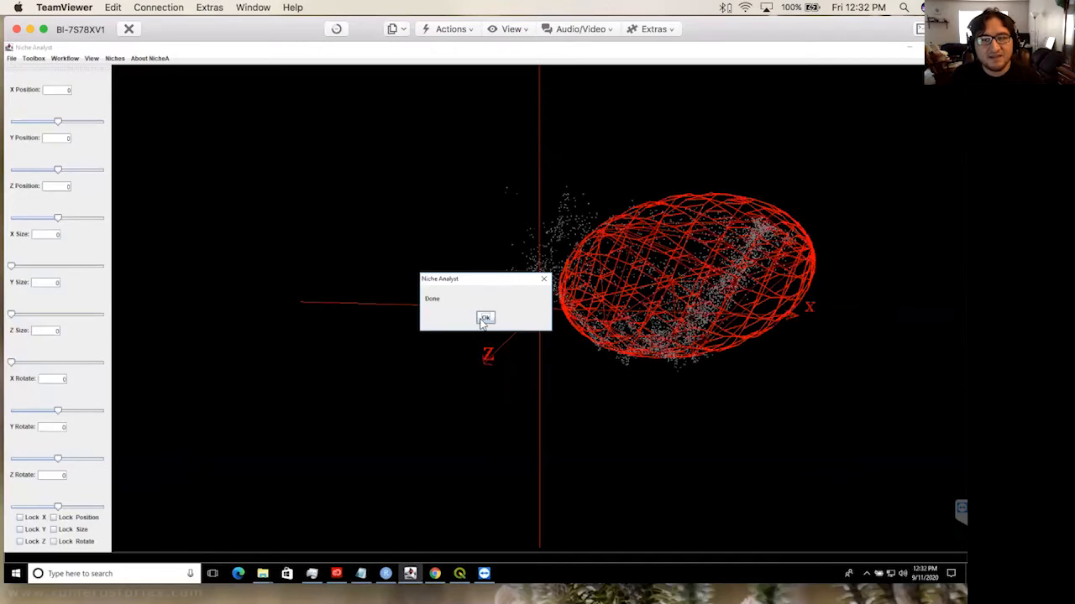
click(484, 316)
- Rotate the 3D view to inspect the red ellipsoid against the background cloud
drag(607, 375, 574, 392)
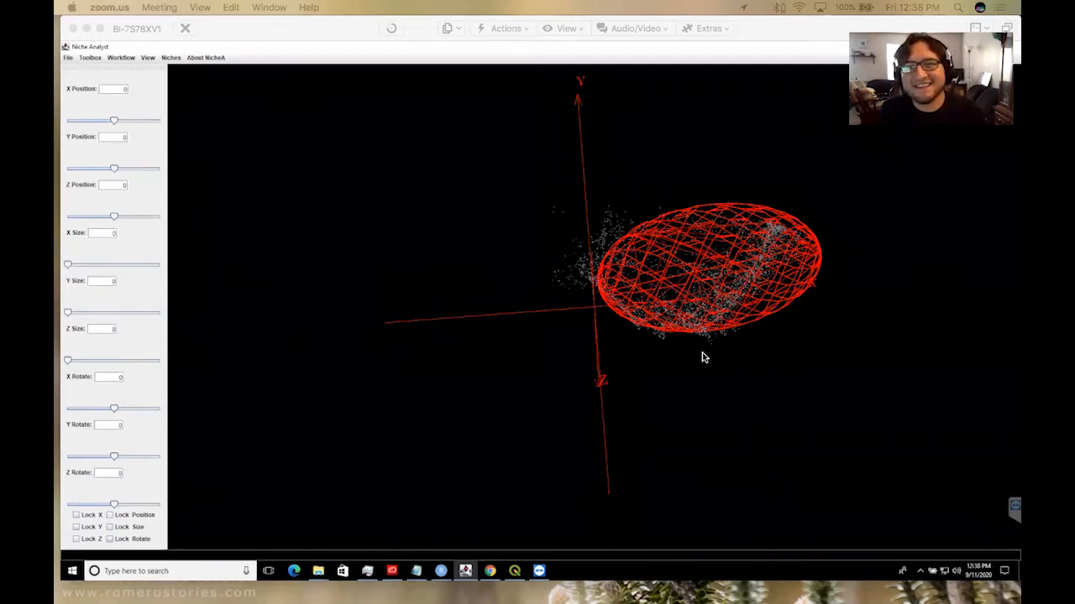
click(682, 363)
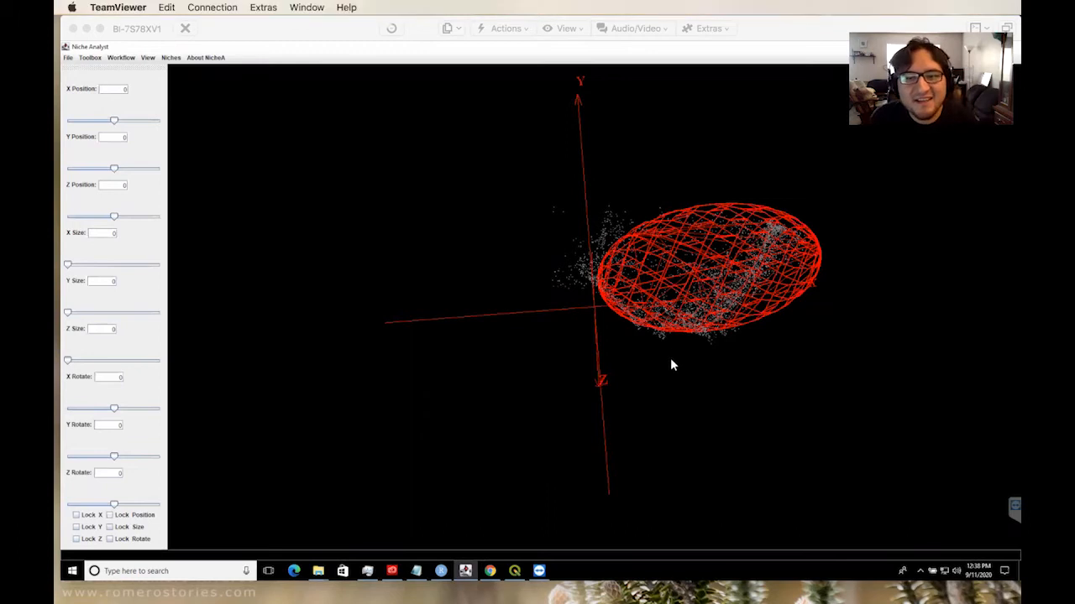
mouse_move(698, 372)
mouse_down()
mouse_move(676, 370)
mouse_move(686, 372)
mouse_up()
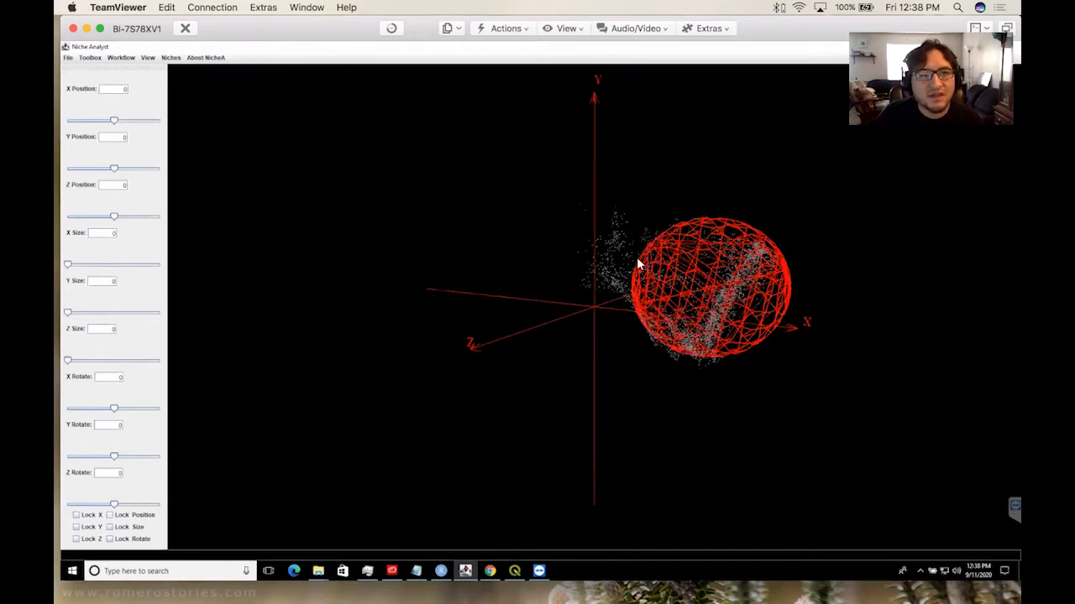
- Hide the MVE of the oro2_thin_thin1 niche
click(170, 58)
mouse_move(187, 86)
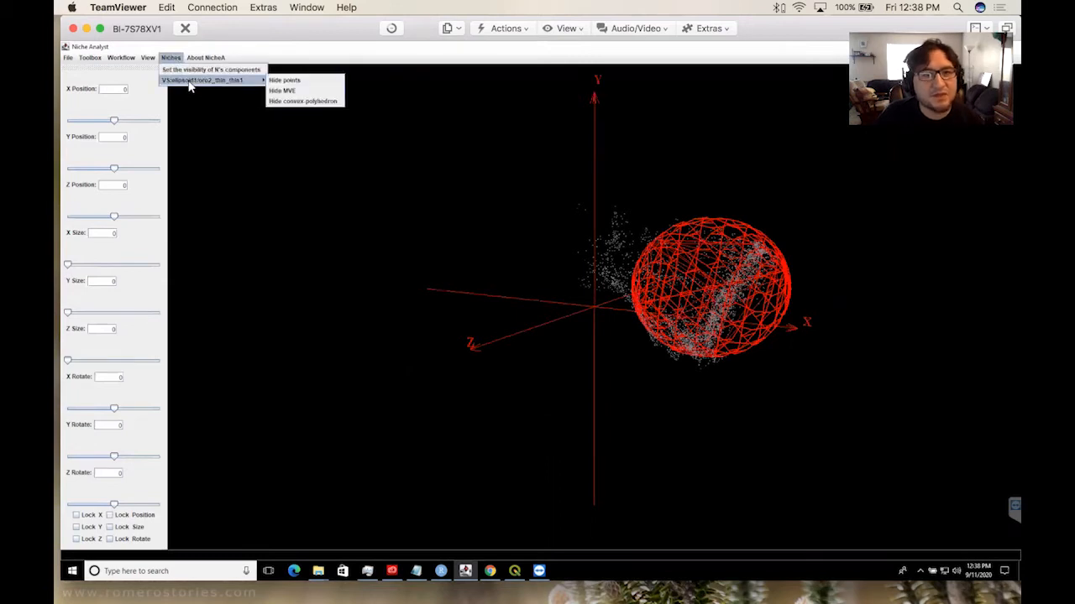
click(287, 91)
- Hide the convex polyhedron of the oro2_thin_thin1 niche and inspect its points within the background cloud
click(168, 57)
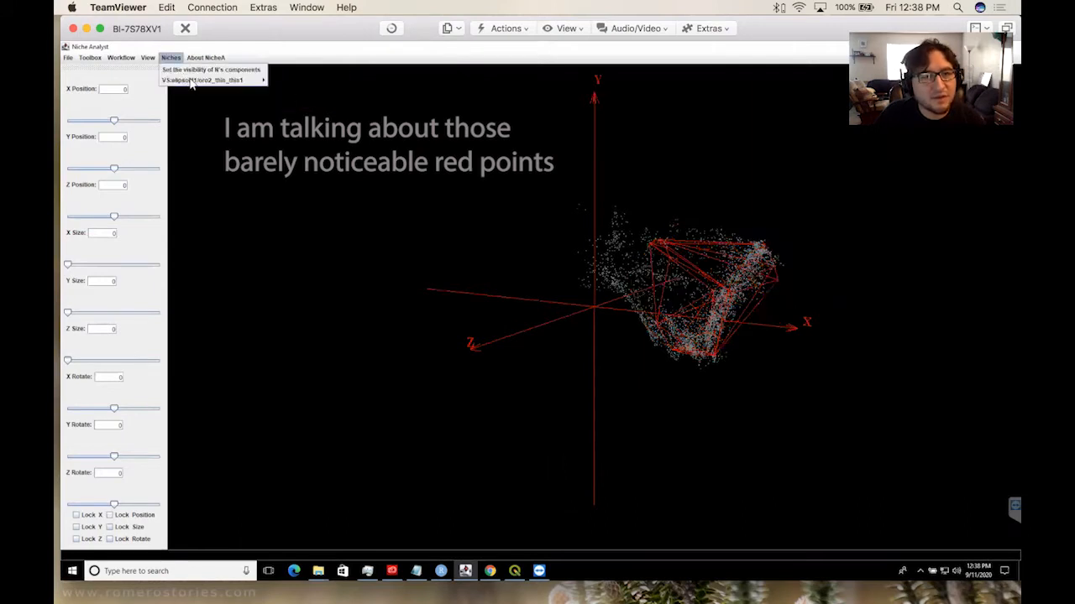
mouse_move(202, 80)
click(286, 100)
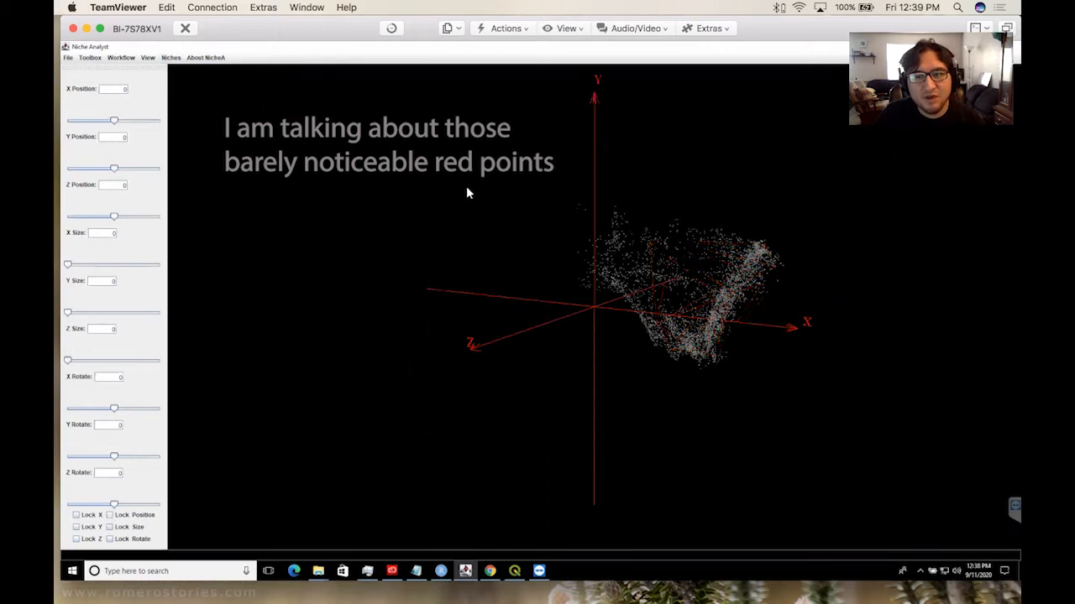
drag(709, 309, 709, 306)
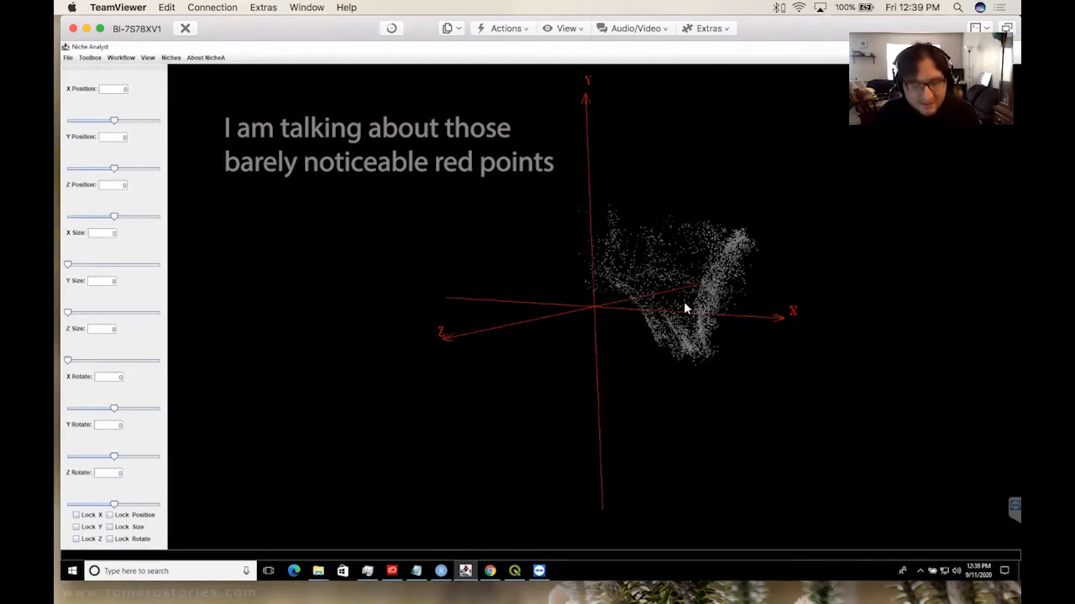
scroll(682, 315, up, 5)
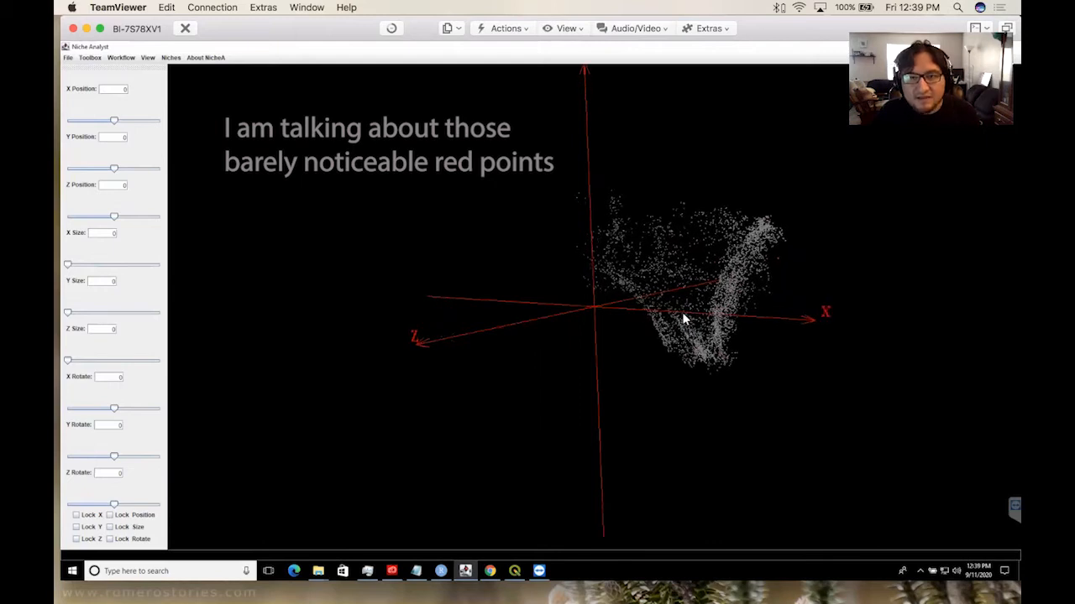
mouse_move(725, 319)
mouse_down()
mouse_move(702, 321)
mouse_move(733, 324)
mouse_move(723, 325)
mouse_up()
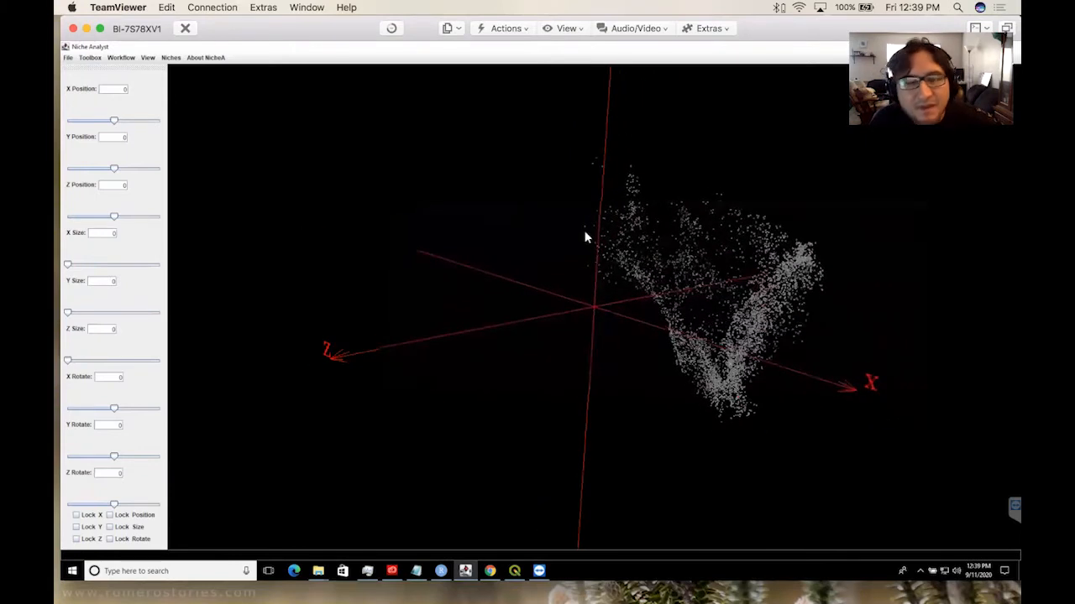
- Show the convex polyhedron of the oro2_thin_thin1 niche again and inspect it from several angles
click(172, 57)
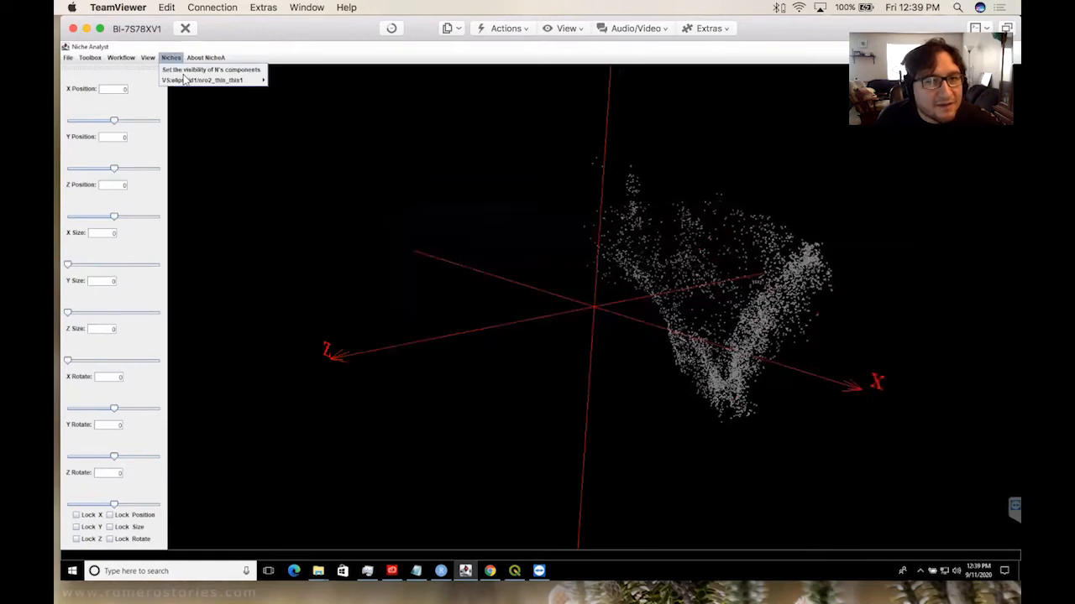
mouse_move(207, 80)
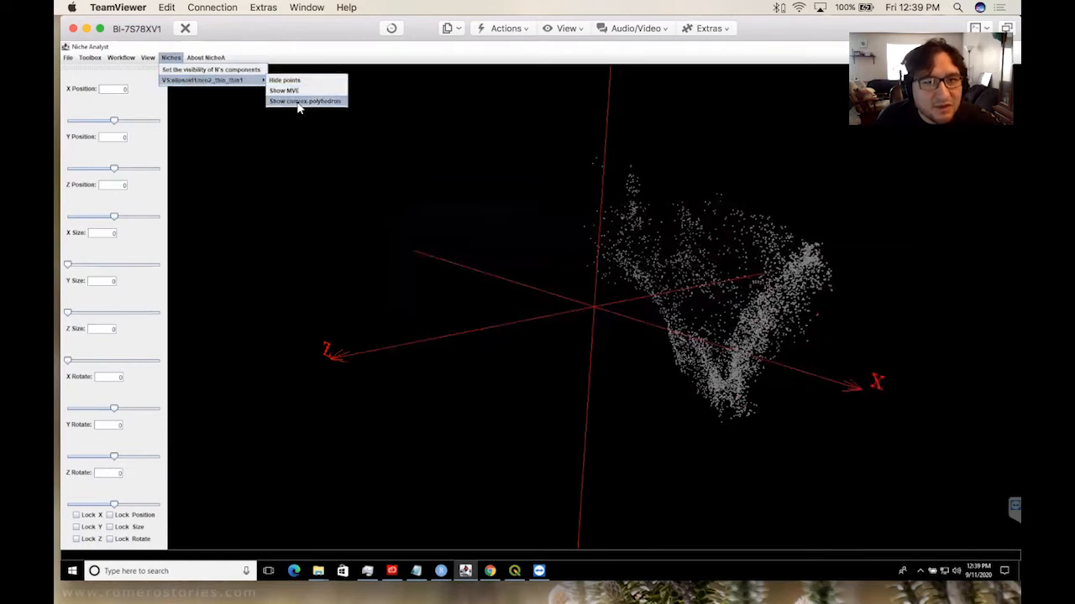
click(299, 102)
drag(652, 294, 719, 286)
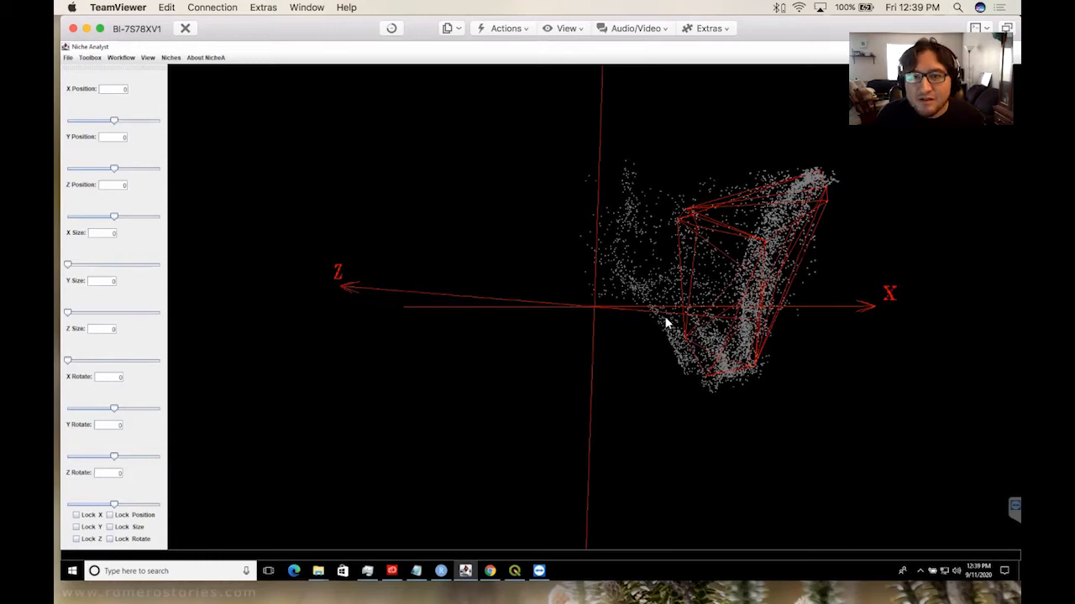
drag(695, 303, 714, 301)
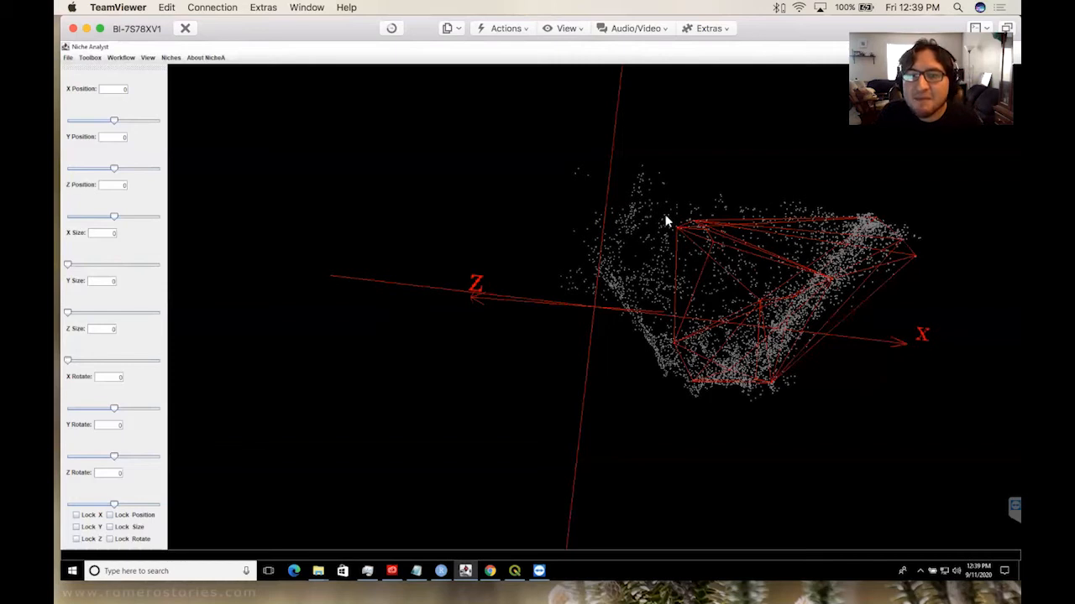
- Show the MVE of the oro2_thin_thin1 niche, hide its convex polyhedron, and inspect the ellipsoid on its own
click(171, 57)
mouse_move(178, 83)
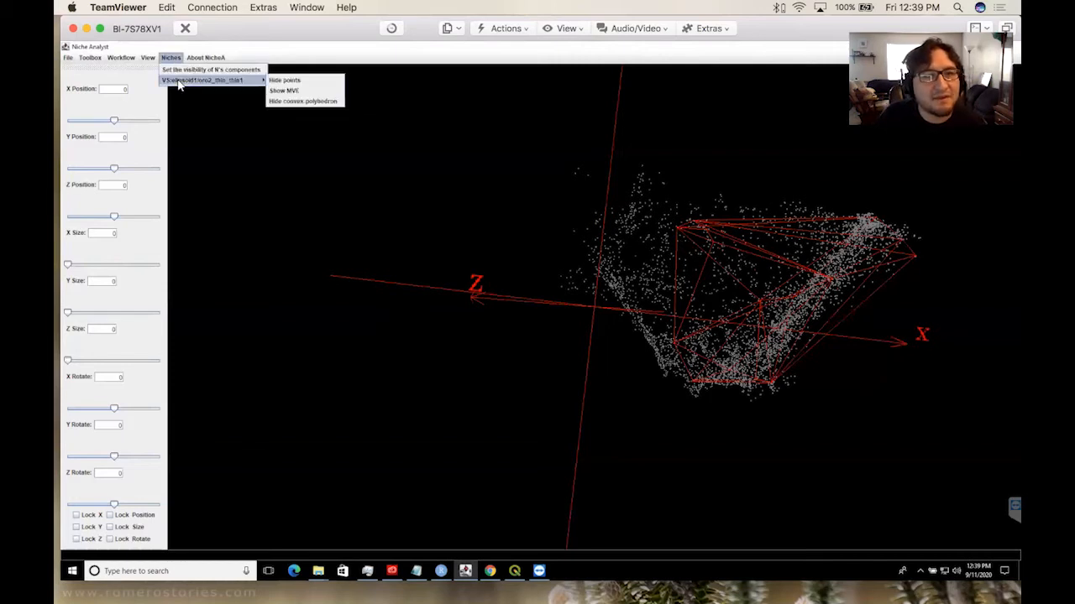
click(299, 90)
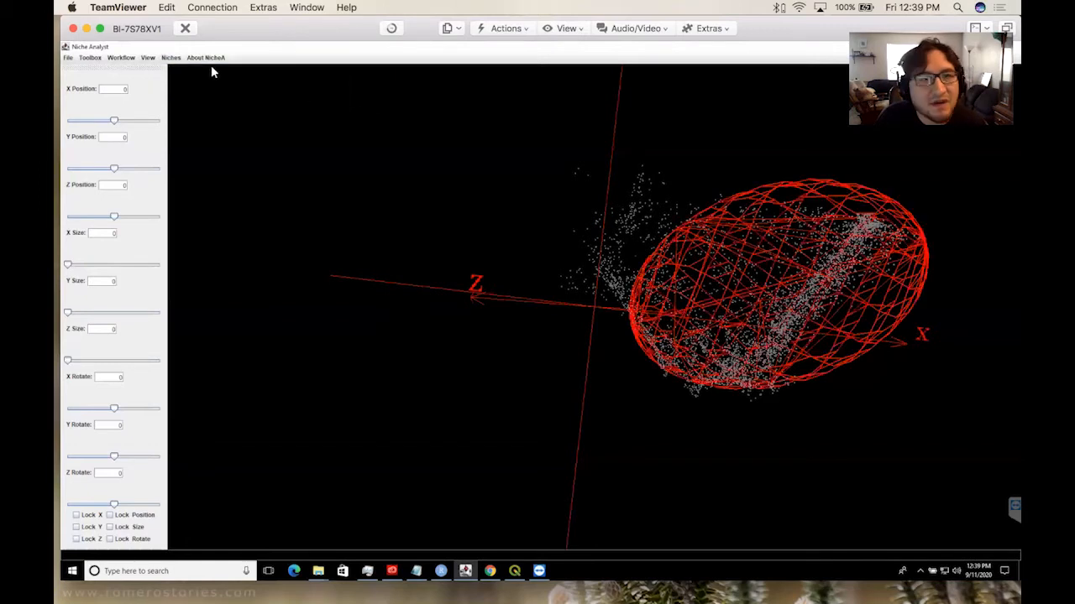
click(168, 57)
mouse_move(187, 80)
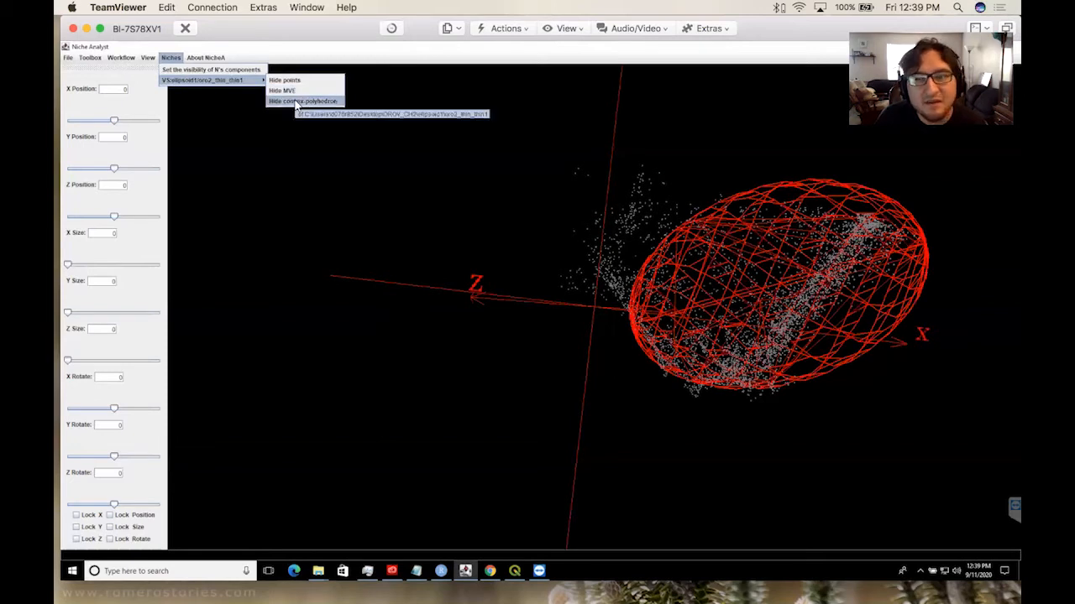
click(295, 101)
drag(662, 287, 668, 289)
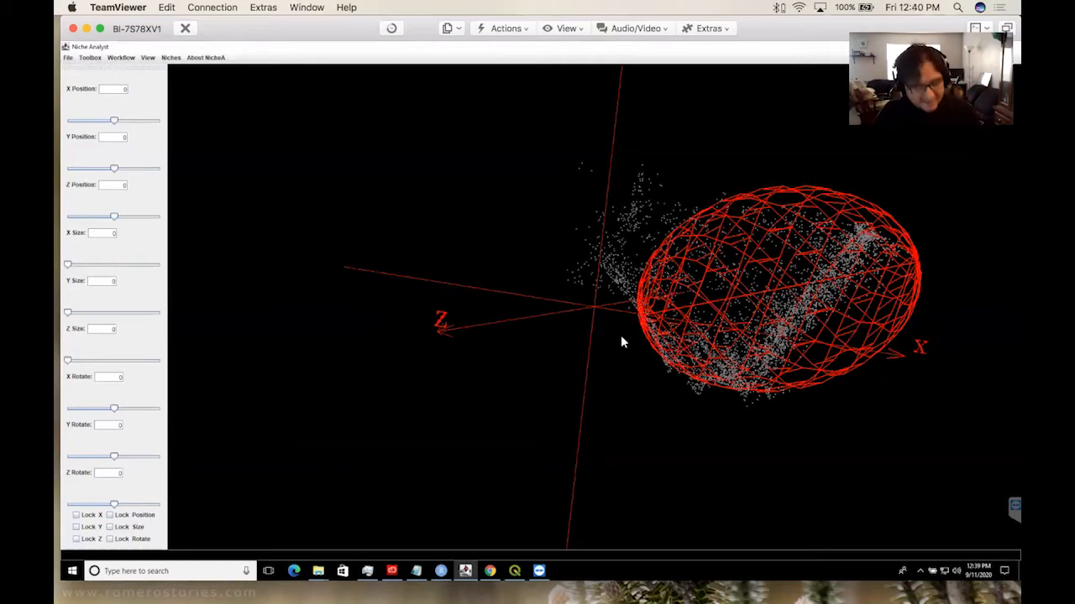
drag(622, 341, 659, 353)
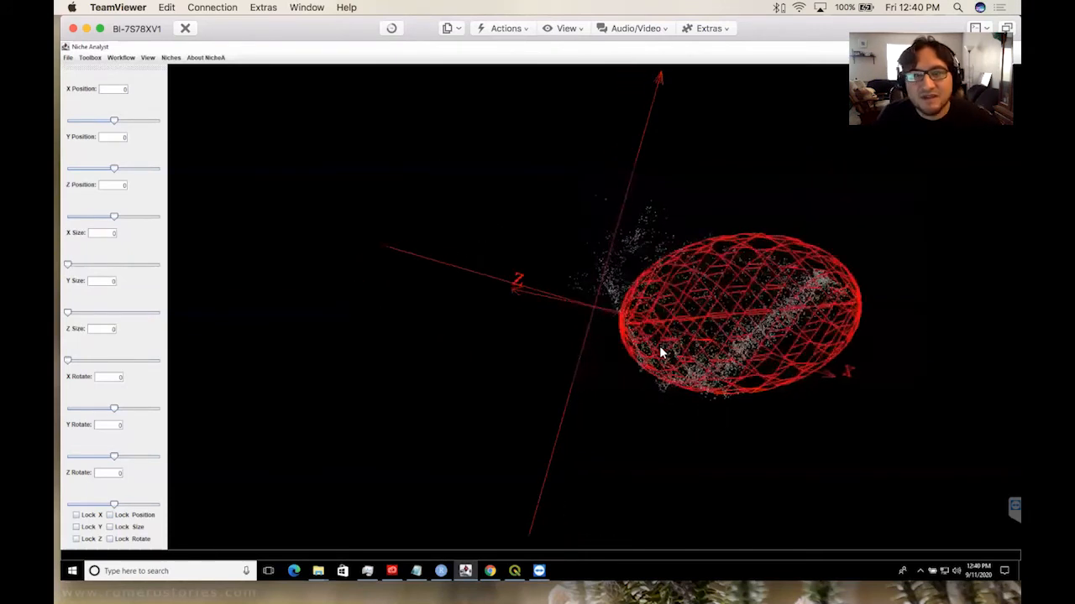
- Show the convex polyhedron of the oro2_thin_thin1 niche and hide its MVE
click(171, 57)
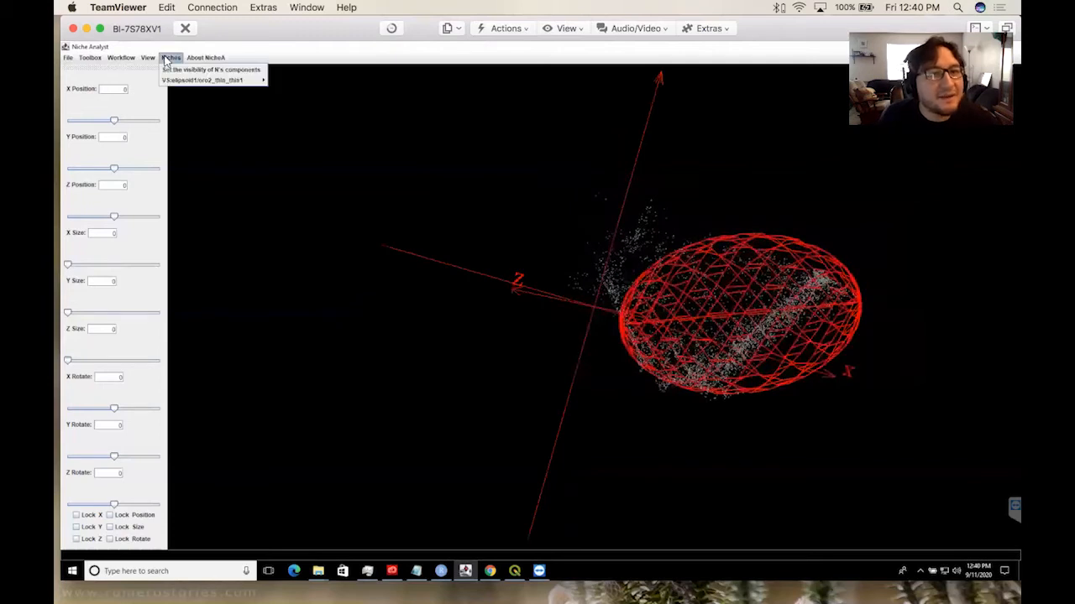
mouse_move(186, 81)
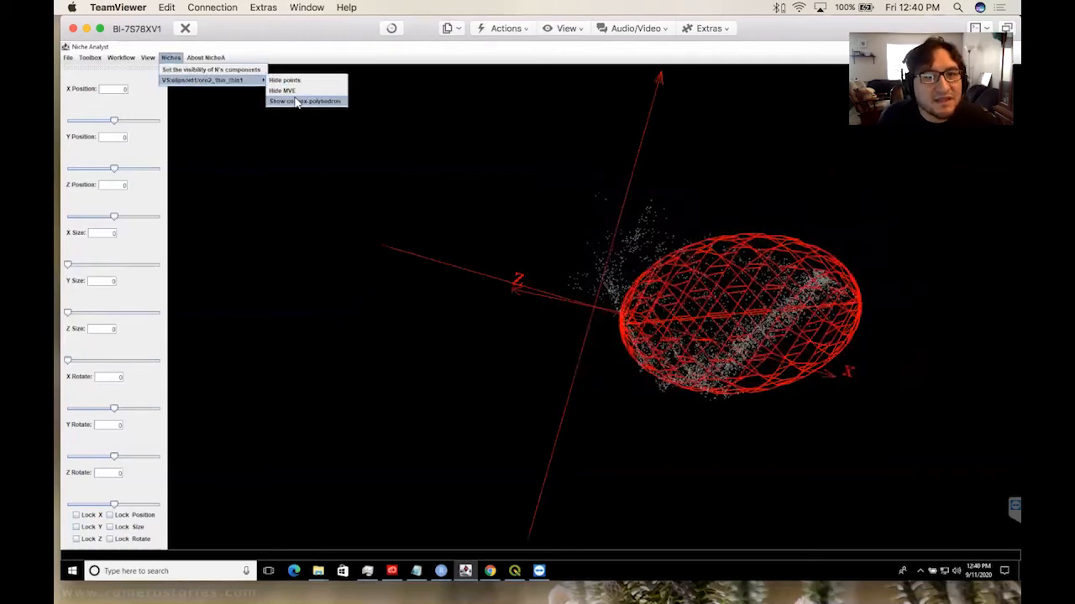
click(296, 100)
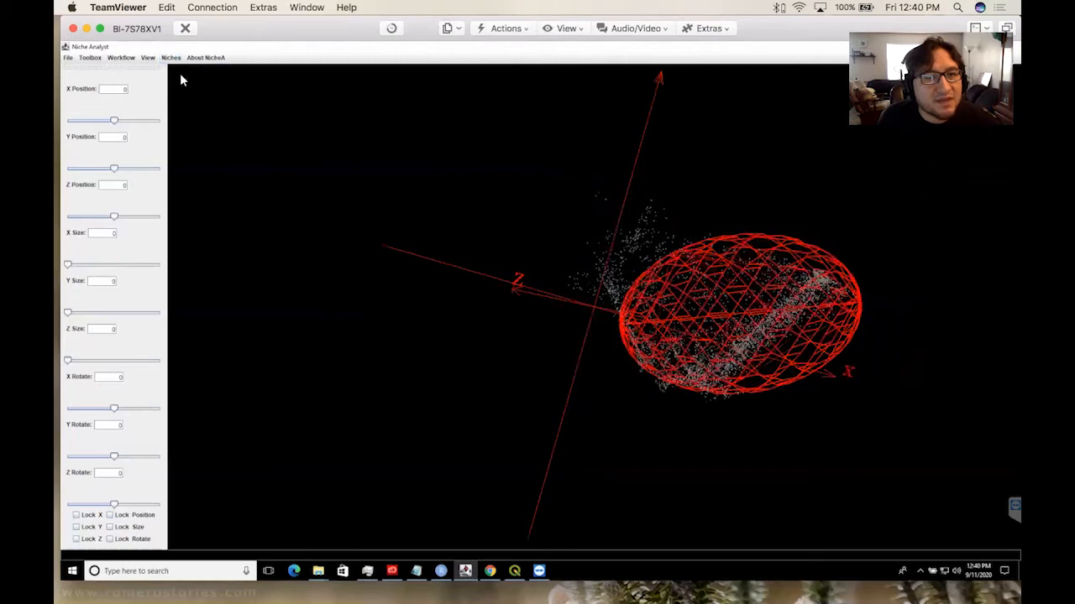
click(173, 58)
mouse_move(225, 80)
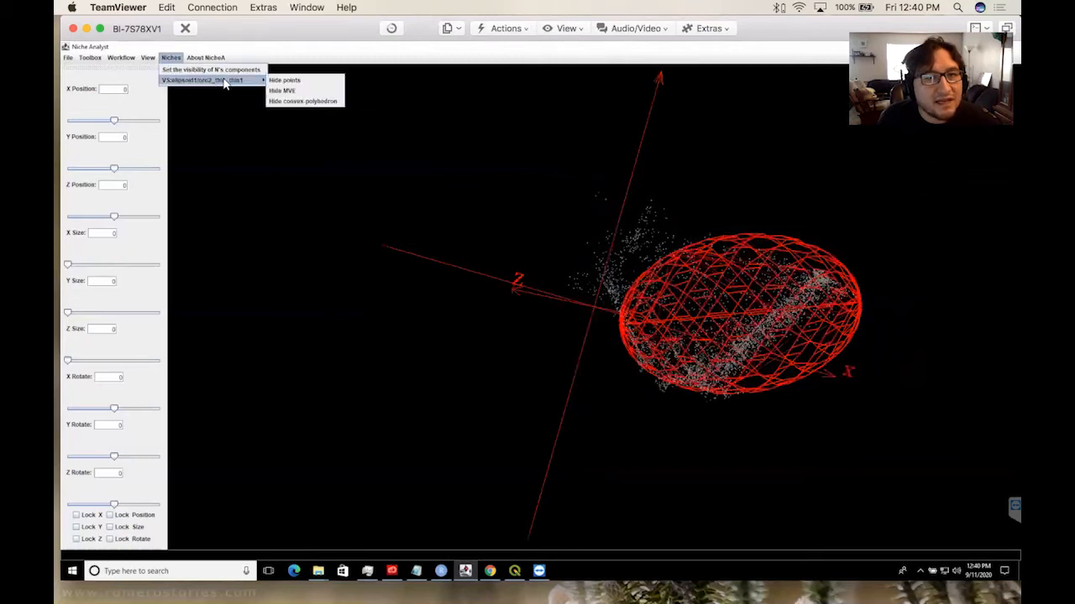
click(285, 91)
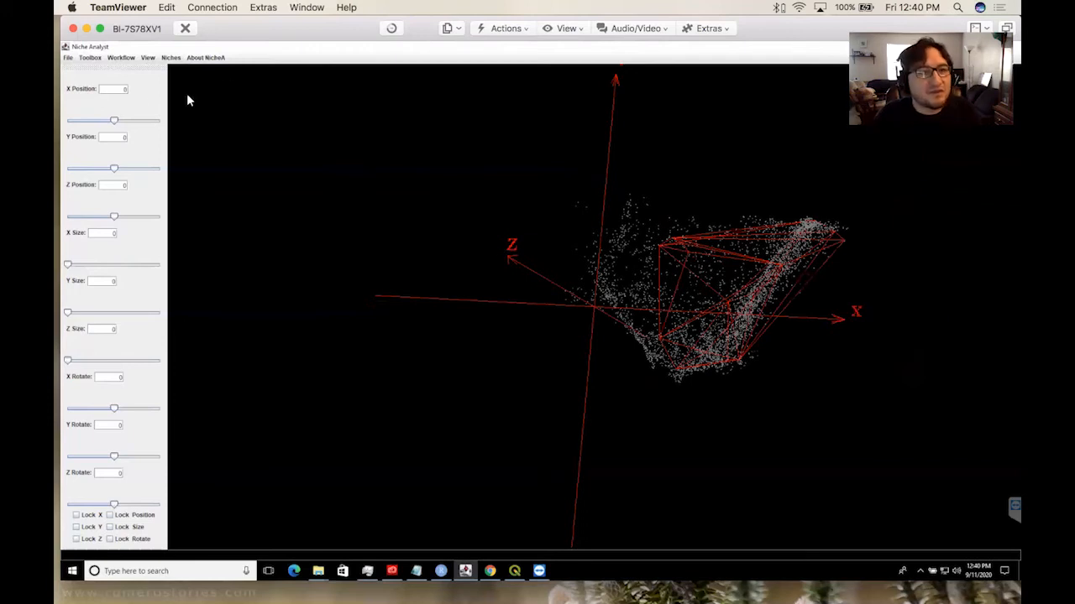
click(90, 58)
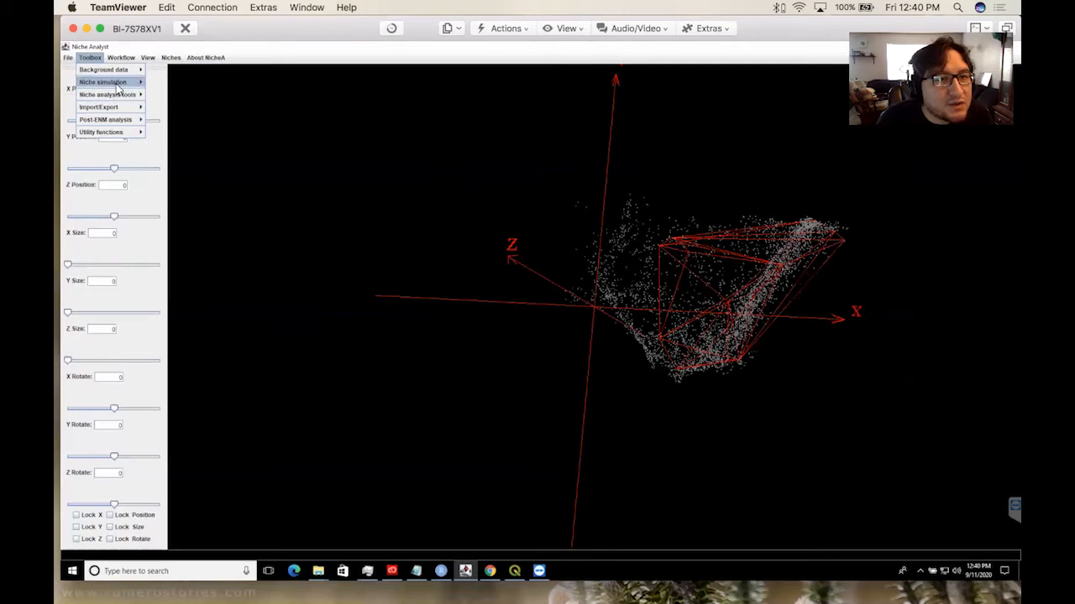
mouse_move(118, 107)
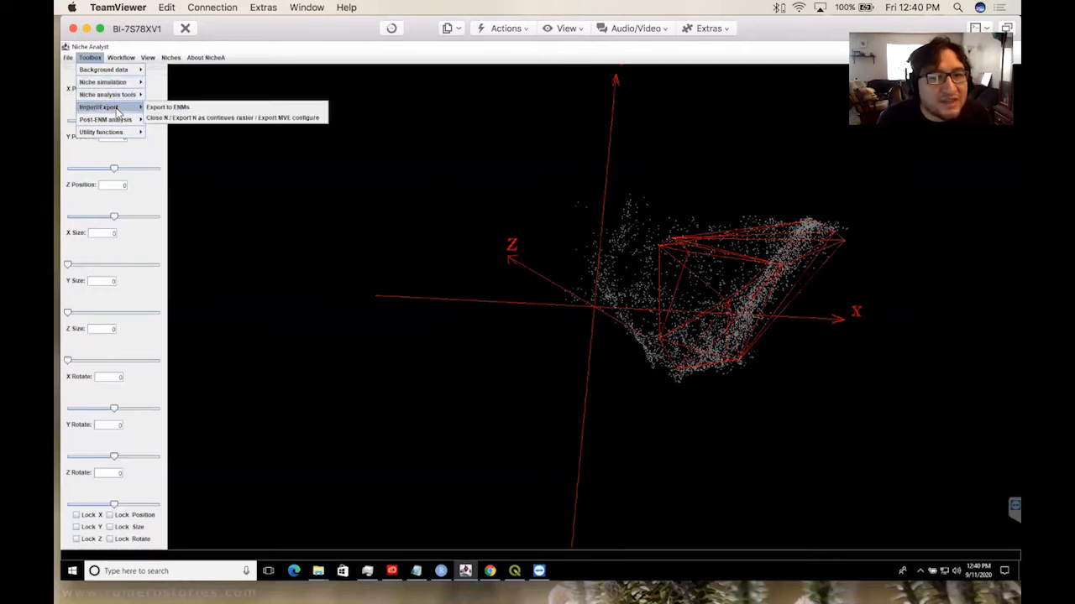
click(188, 108)
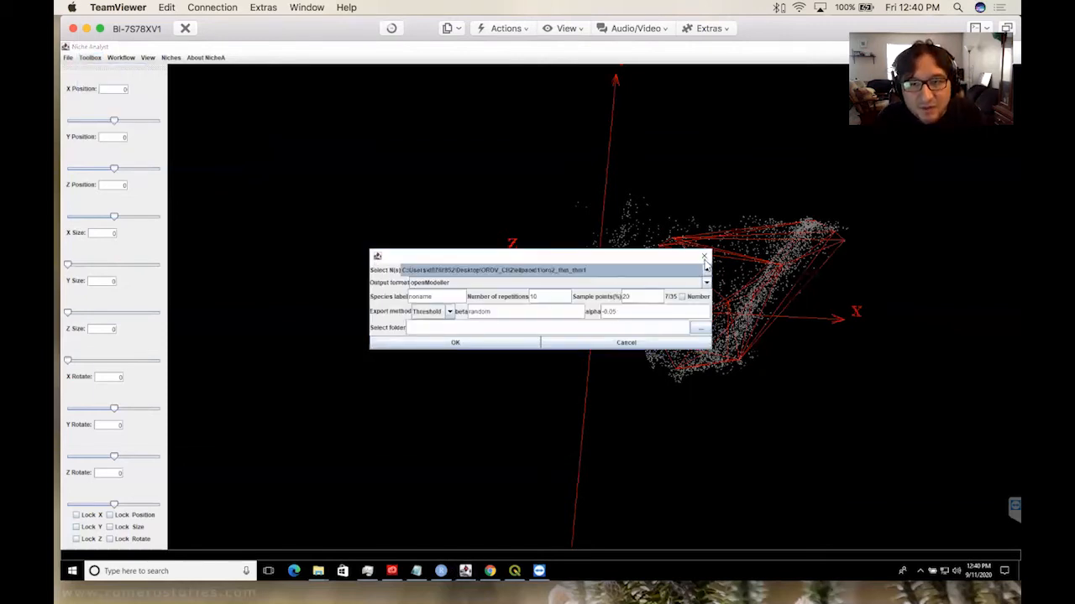
click(704, 255)
- Export the oro2_thin_thin1 niche as a continuous raster into a new folder named result1 inside OROV_CH2
click(90, 58)
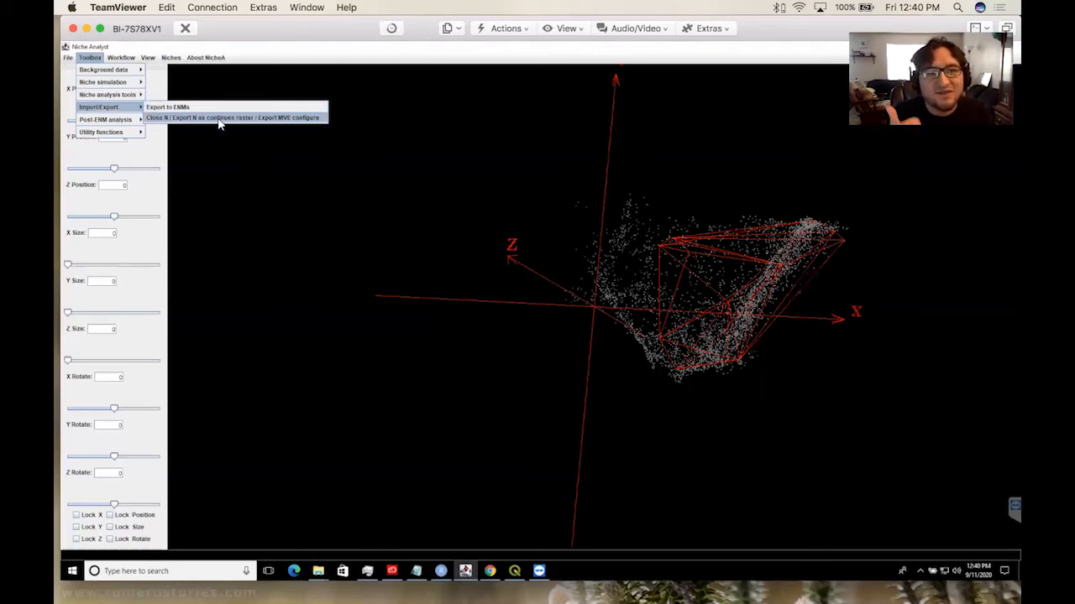
click(218, 119)
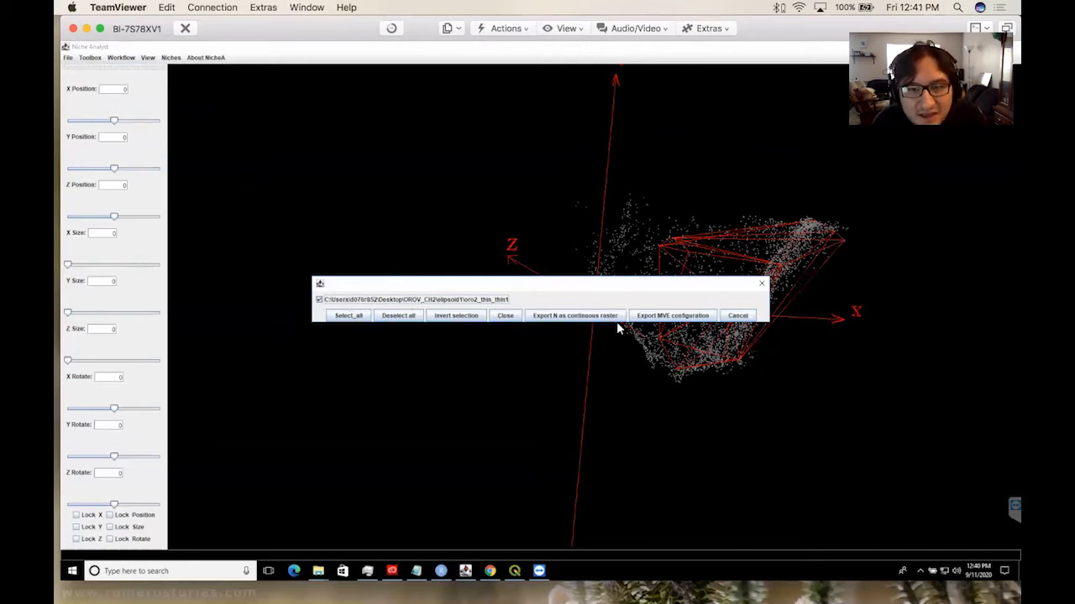
click(556, 322)
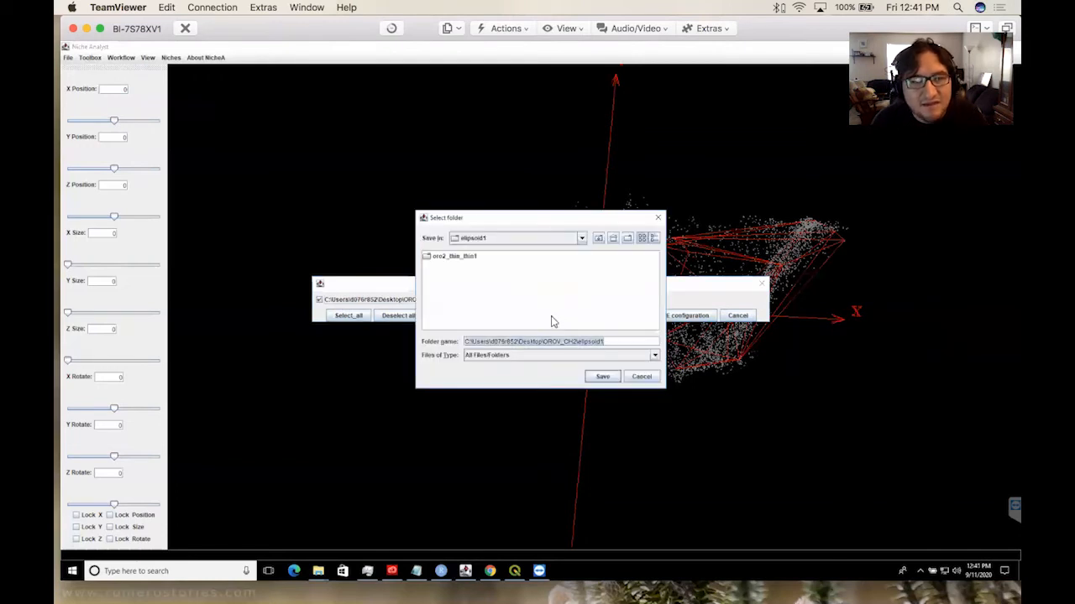
click(598, 238)
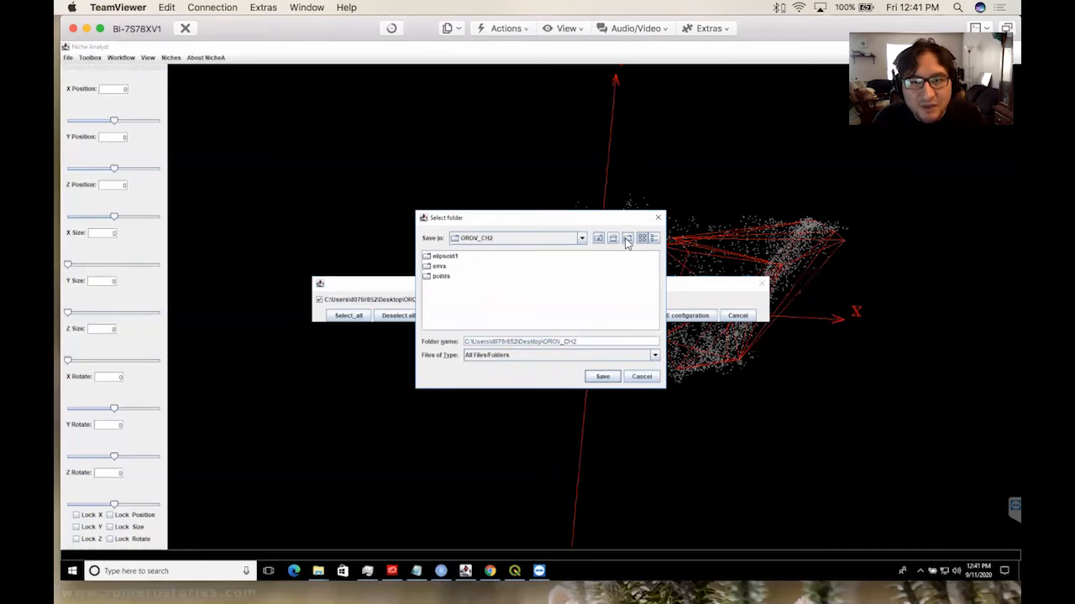
click(627, 238)
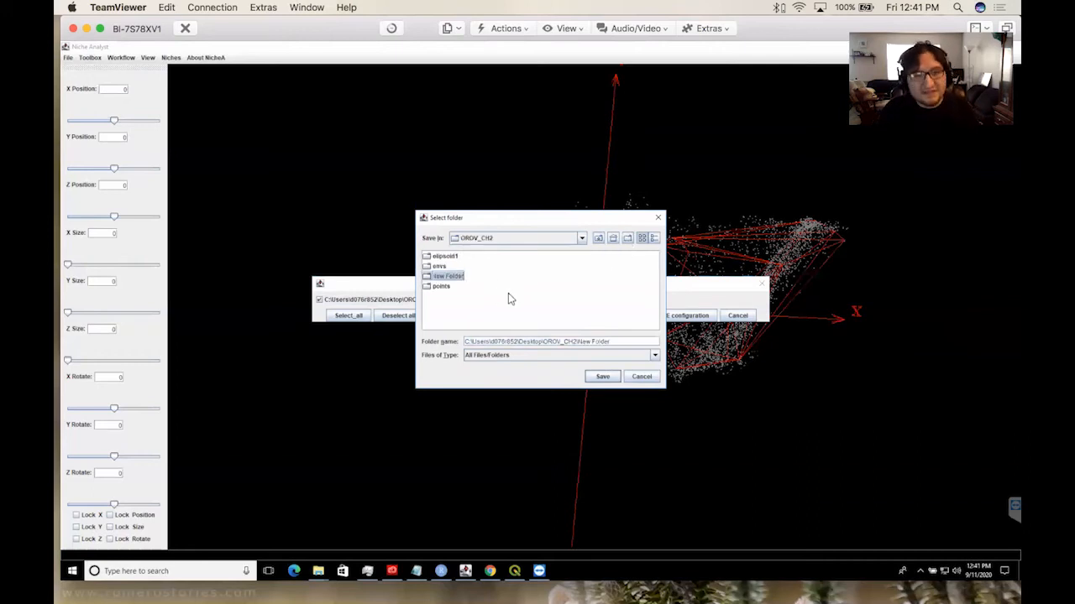
text(result1)
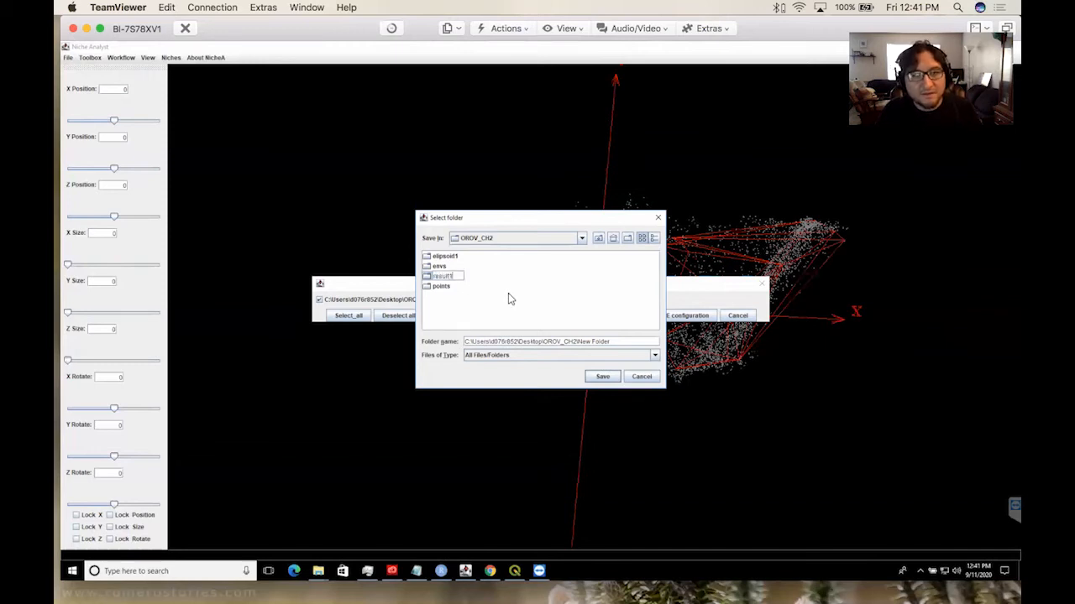
key(Return)
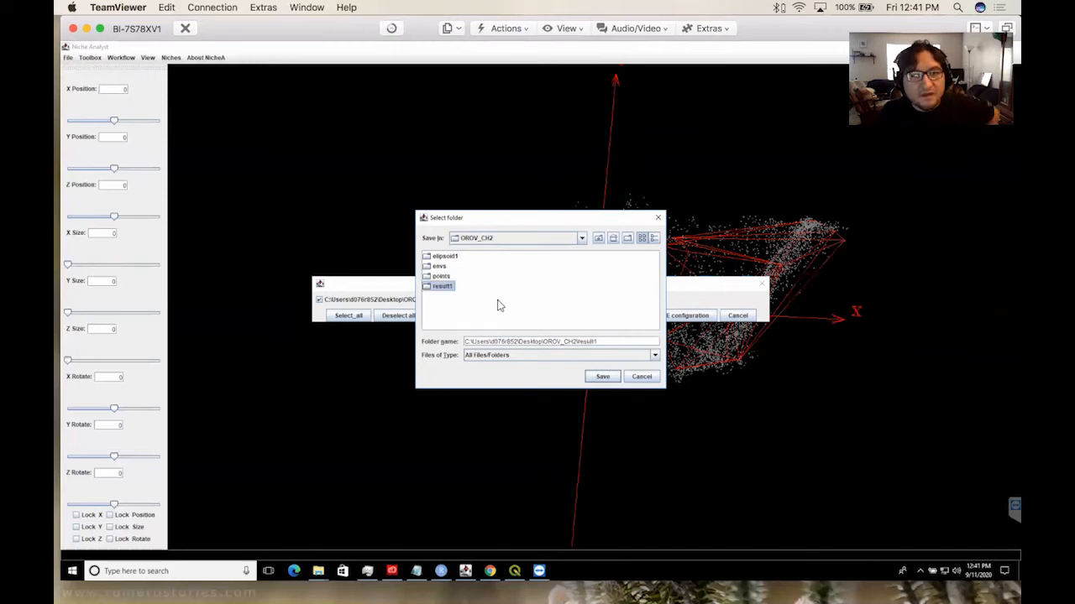
double_click(442, 287)
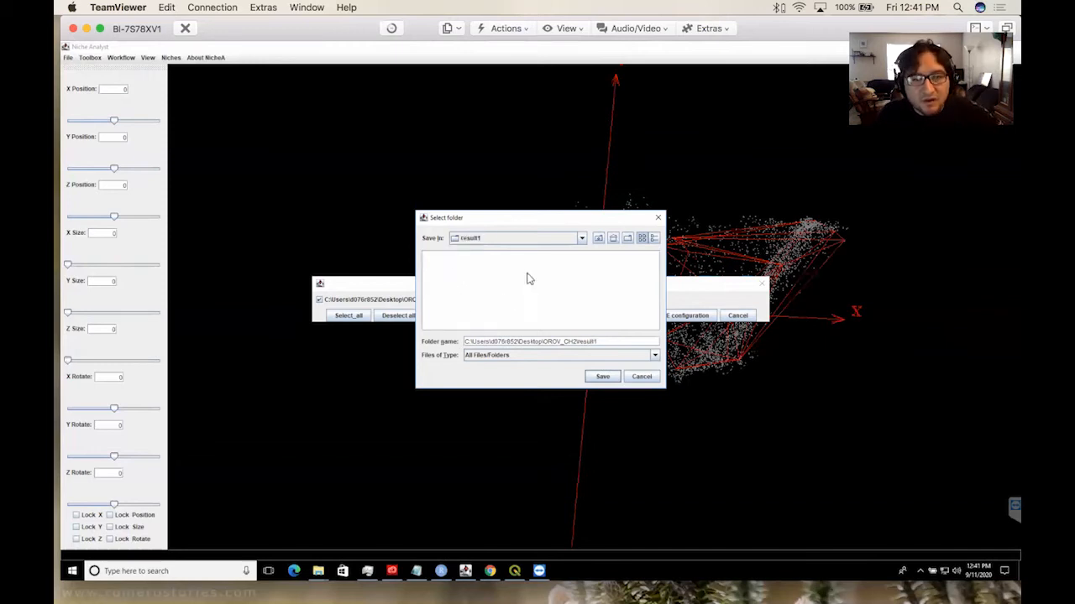
click(602, 377)
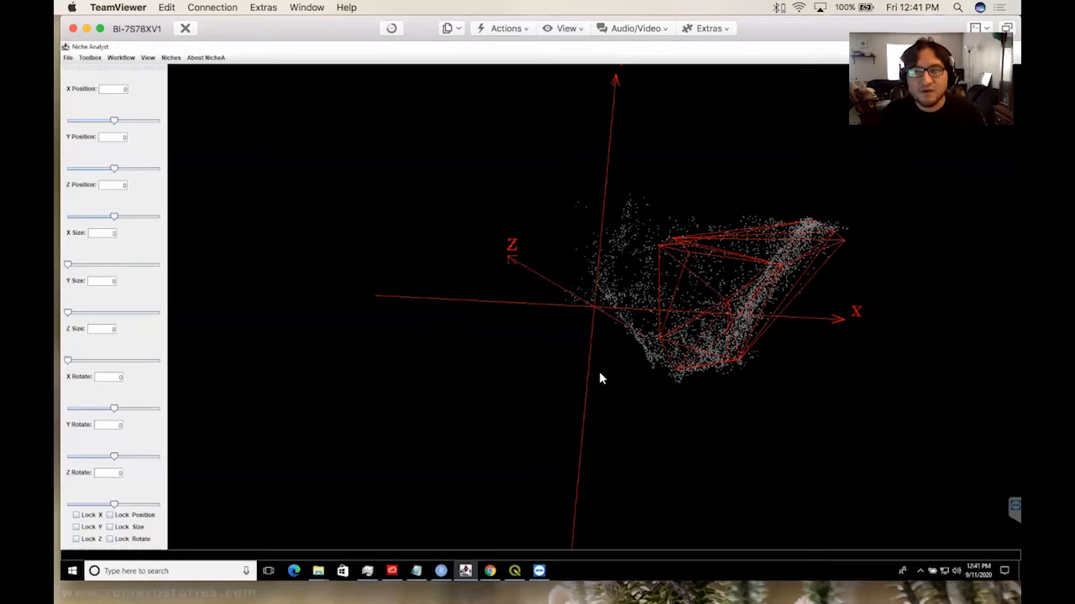
- Open the result1 folder of OROV_CH2 in File Explorer, and dismiss the export's completion message in Niche Analyst
click(514, 571)
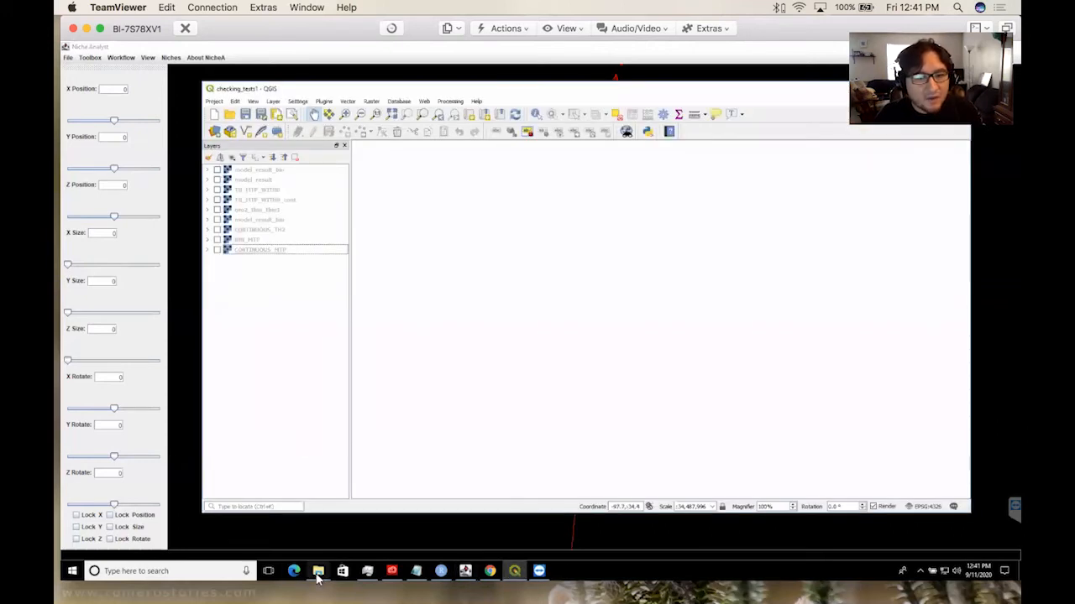
click(316, 571)
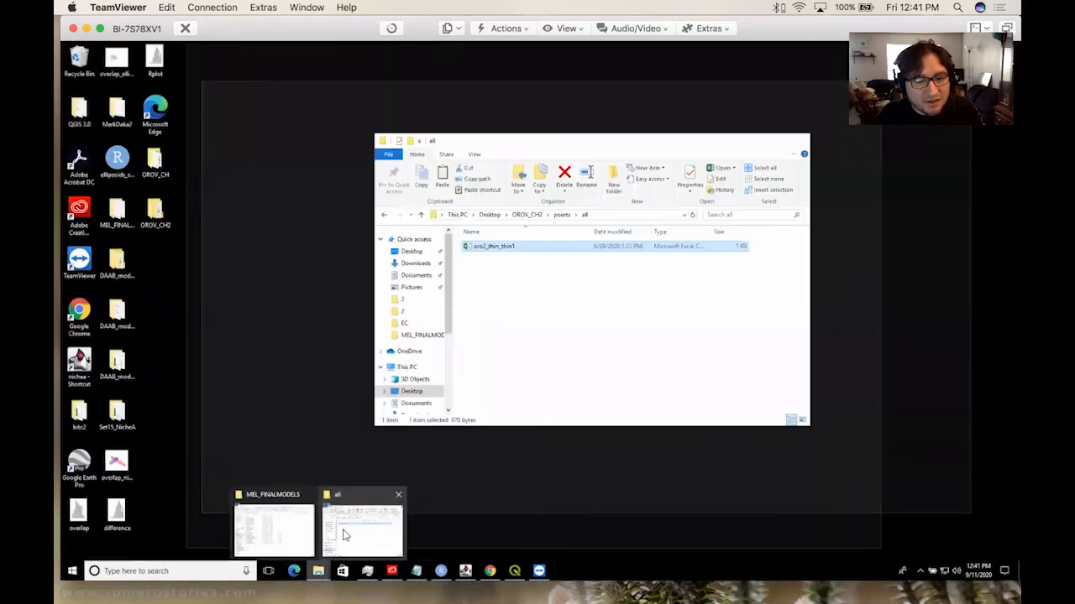
click(341, 541)
click(485, 257)
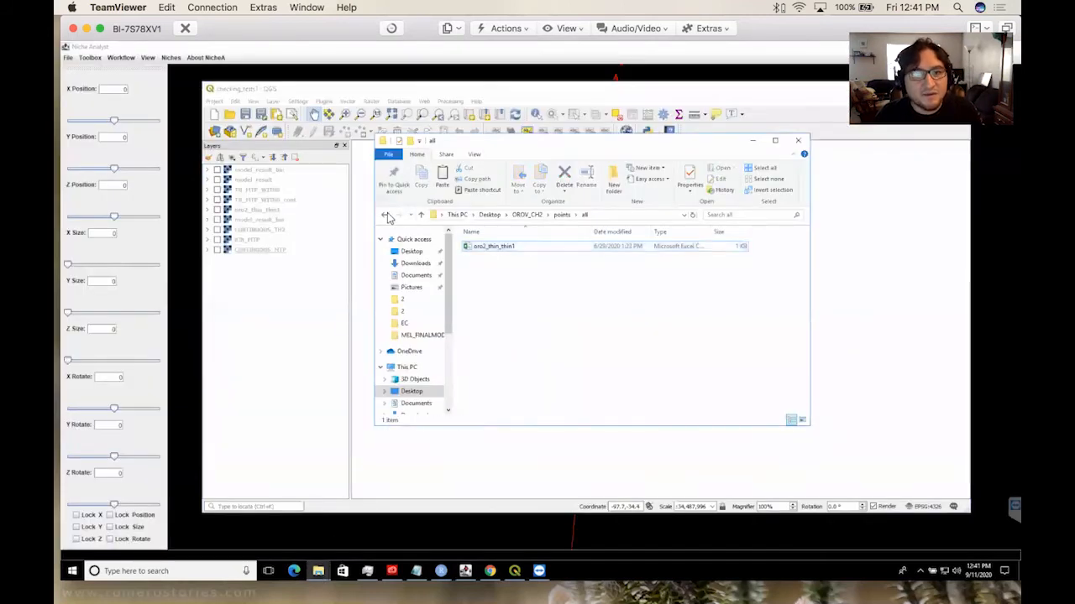
click(526, 215)
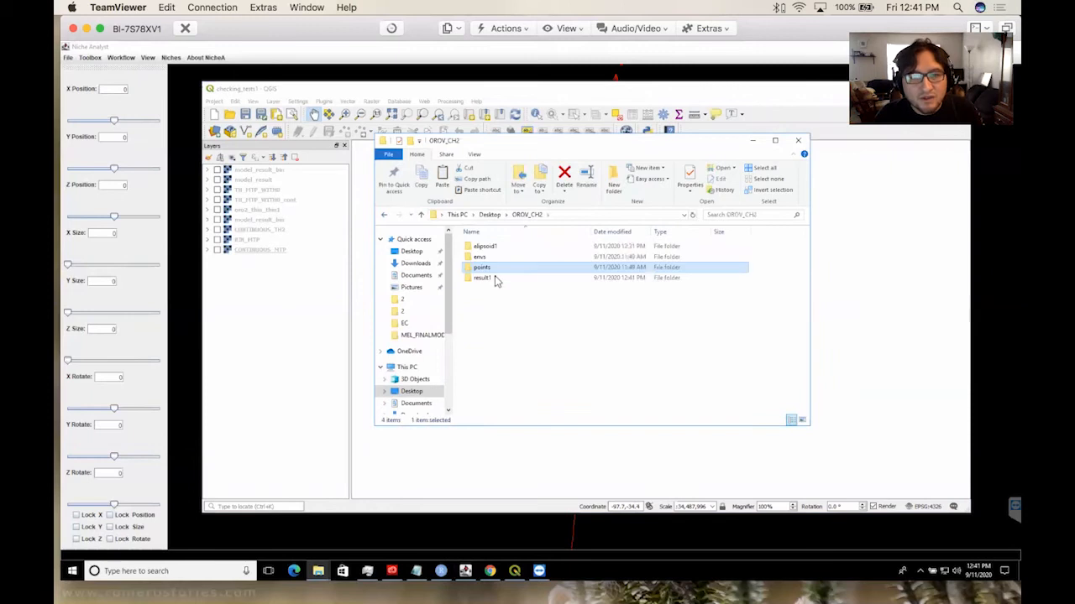
double_click(492, 279)
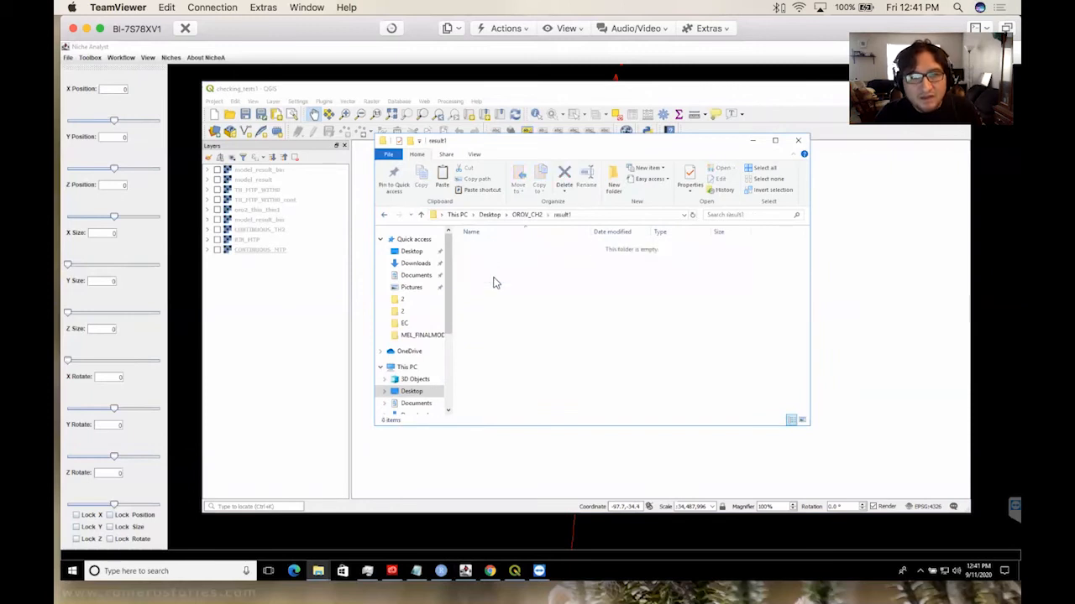
click(525, 527)
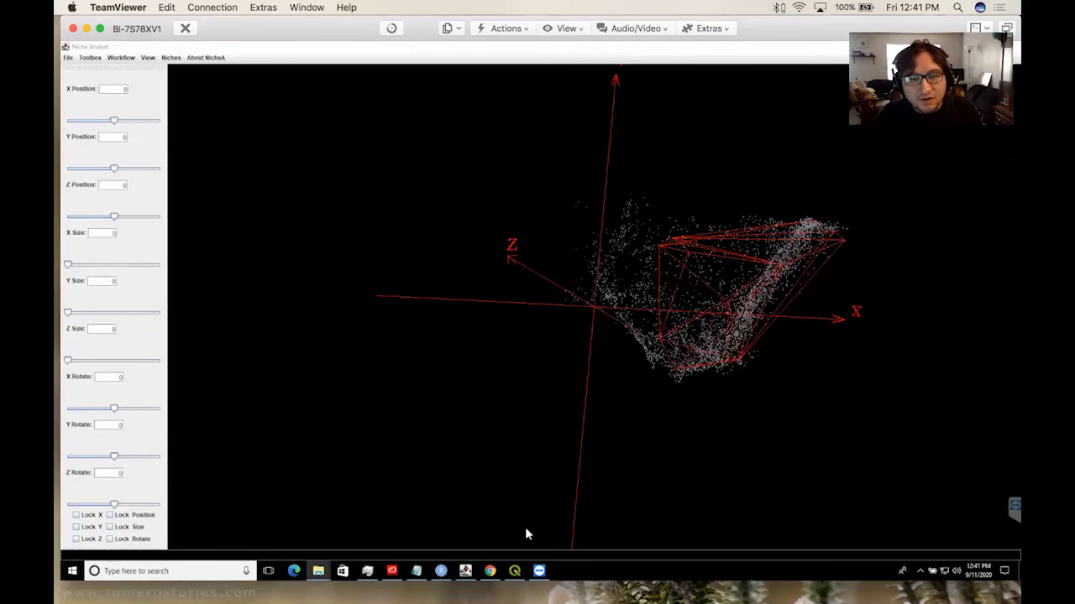
click(541, 316)
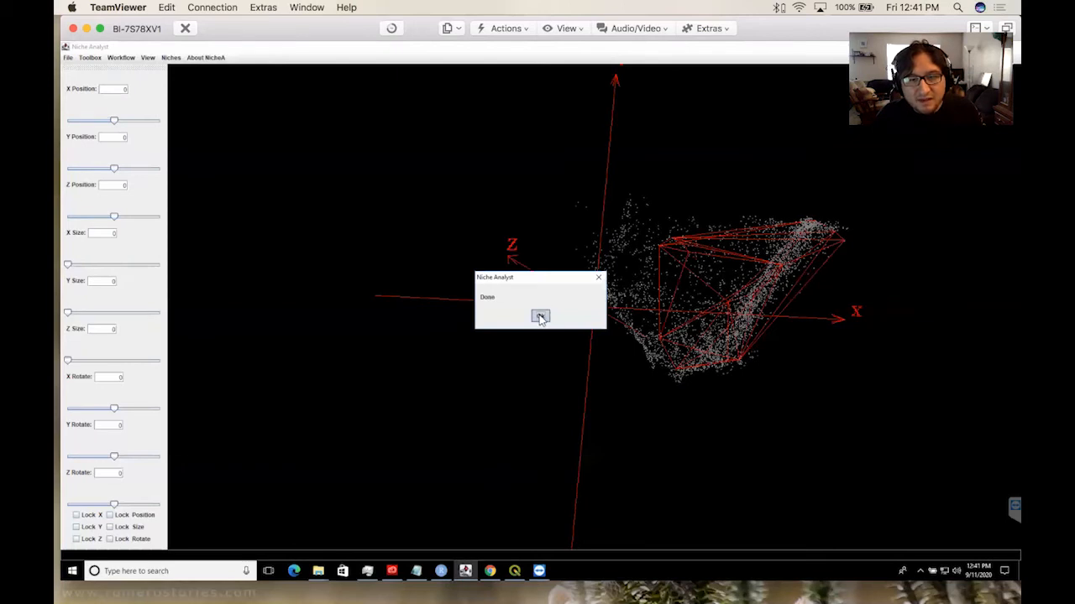
- Load the oro2_thin_thin1 TIFF from the result1 folder into QGIS as a layer with the WGS 84 (EPSG:4326) coordinate system
mouse_move(318, 570)
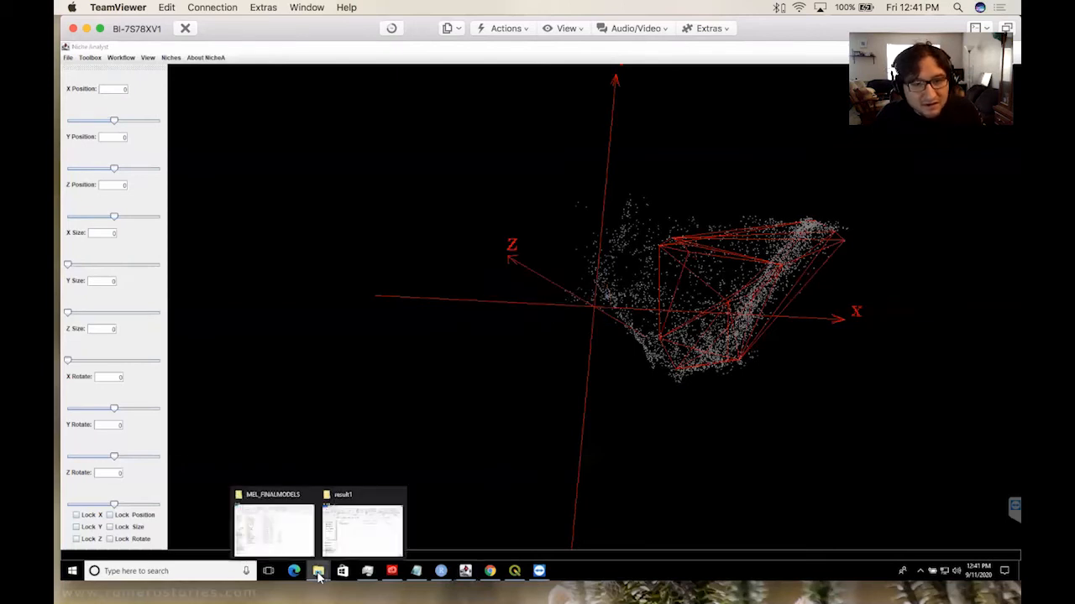
click(356, 542)
click(496, 249)
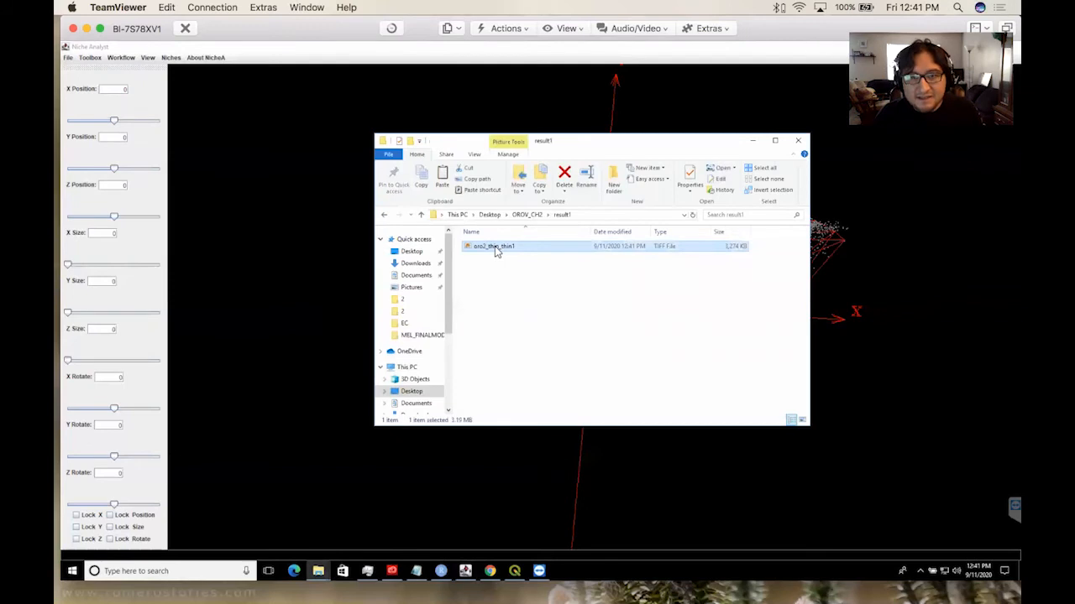
click(515, 579)
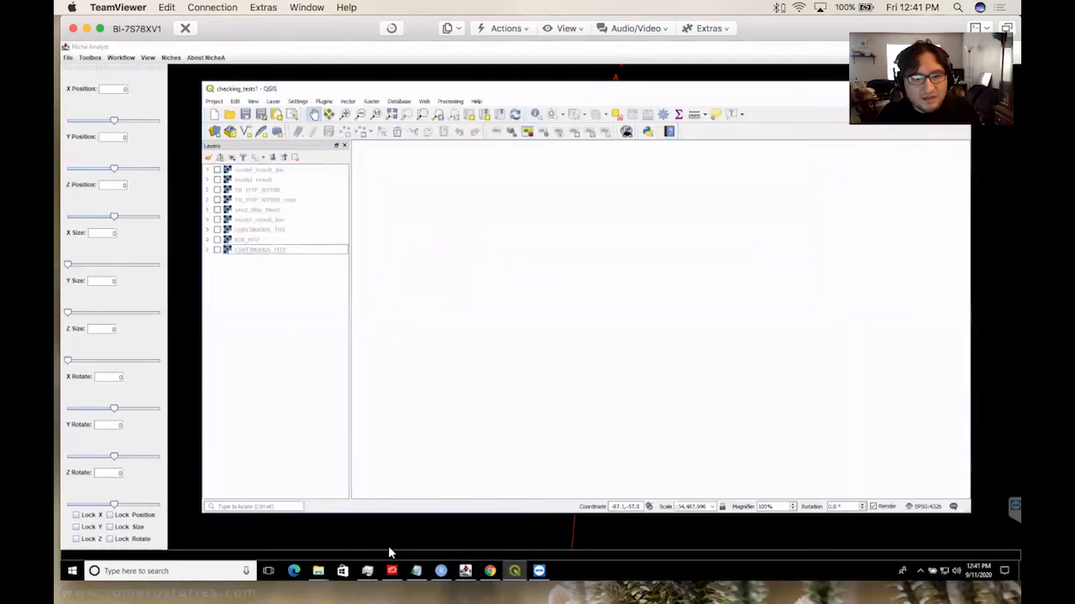
mouse_move(316, 573)
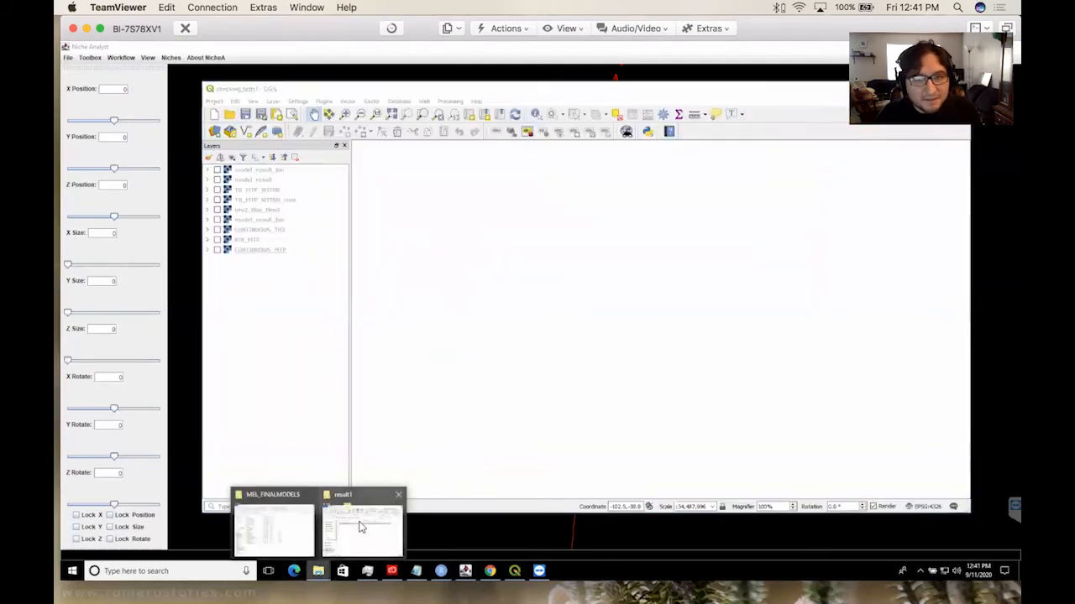
click(357, 525)
drag(470, 252, 288, 313)
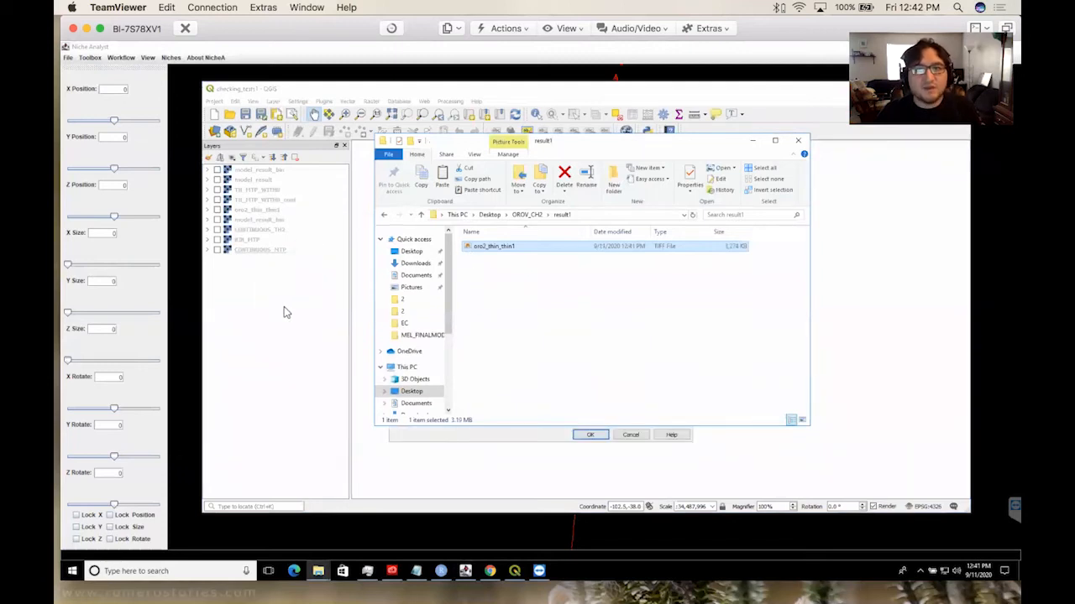
click(752, 141)
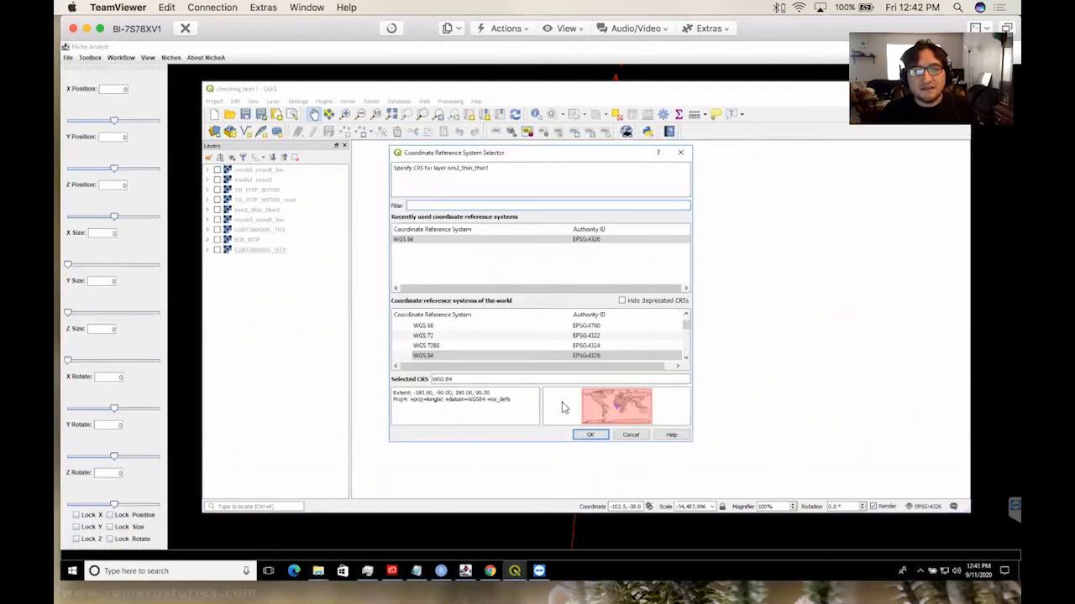
click(590, 435)
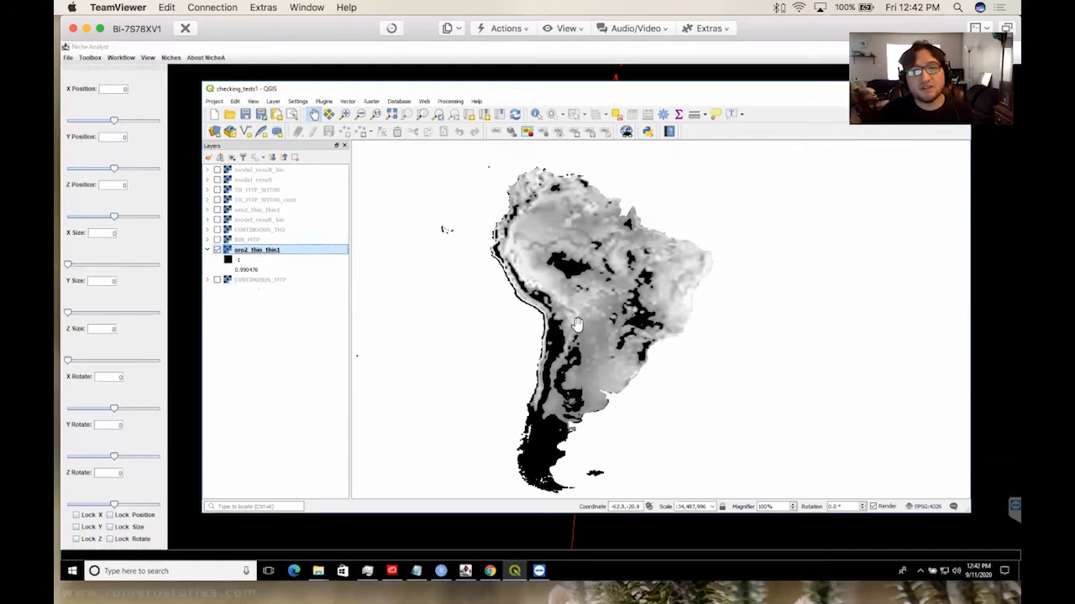
- Switch back to Niche Analyst and open the Threshold calculator for post-ENM analysis
drag(670, 94, 576, 100)
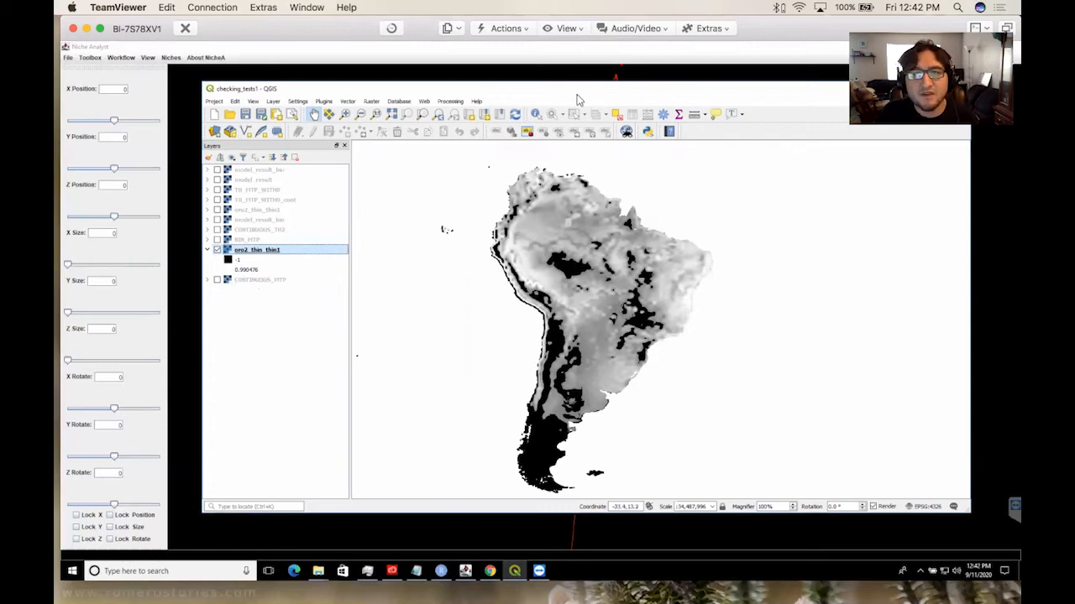
click(821, 100)
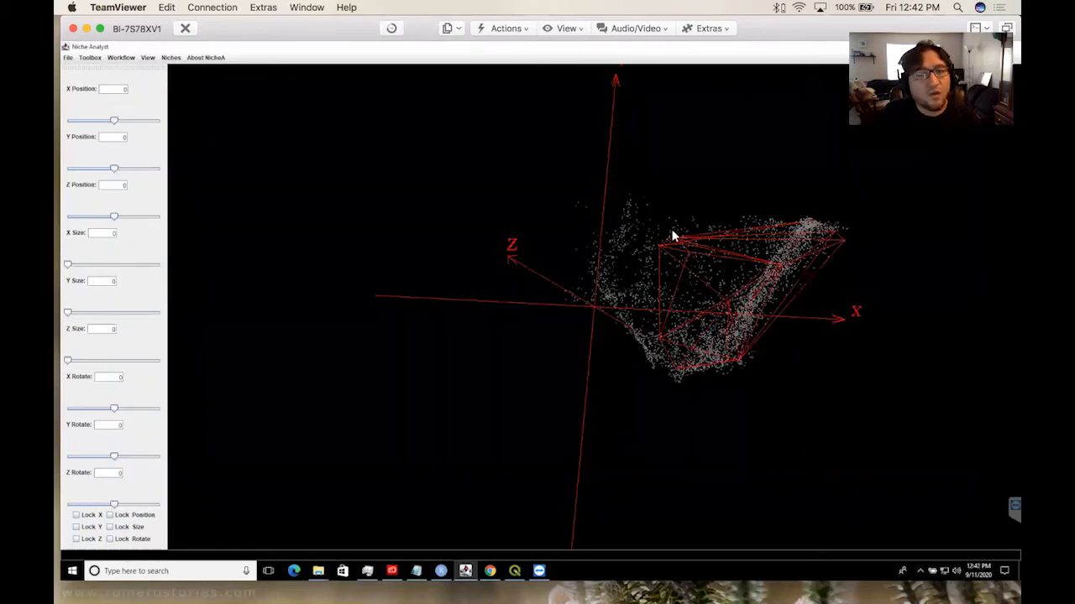
click(90, 57)
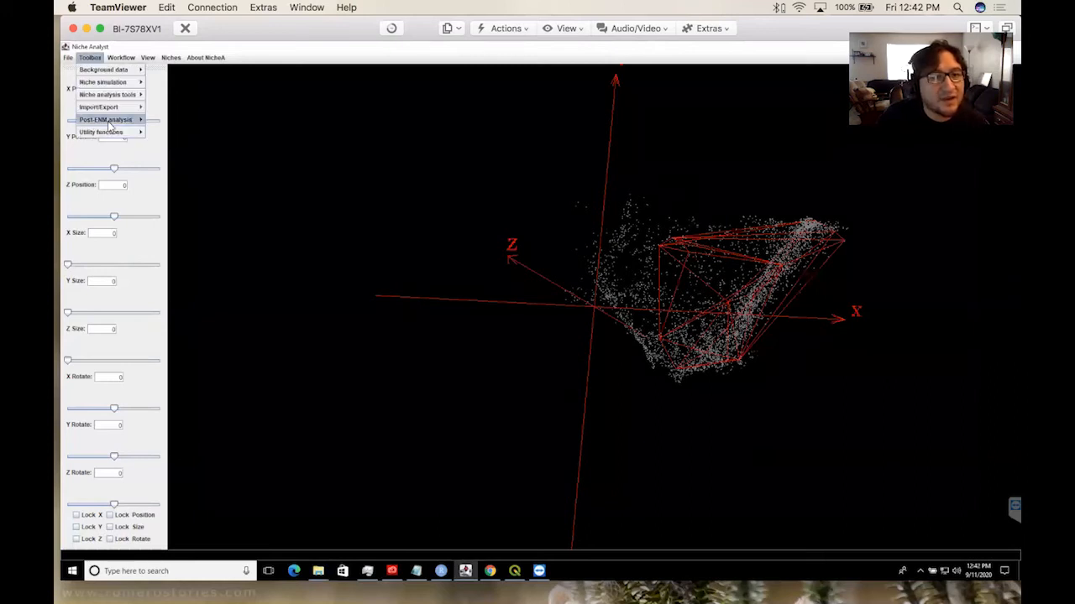
mouse_move(105, 120)
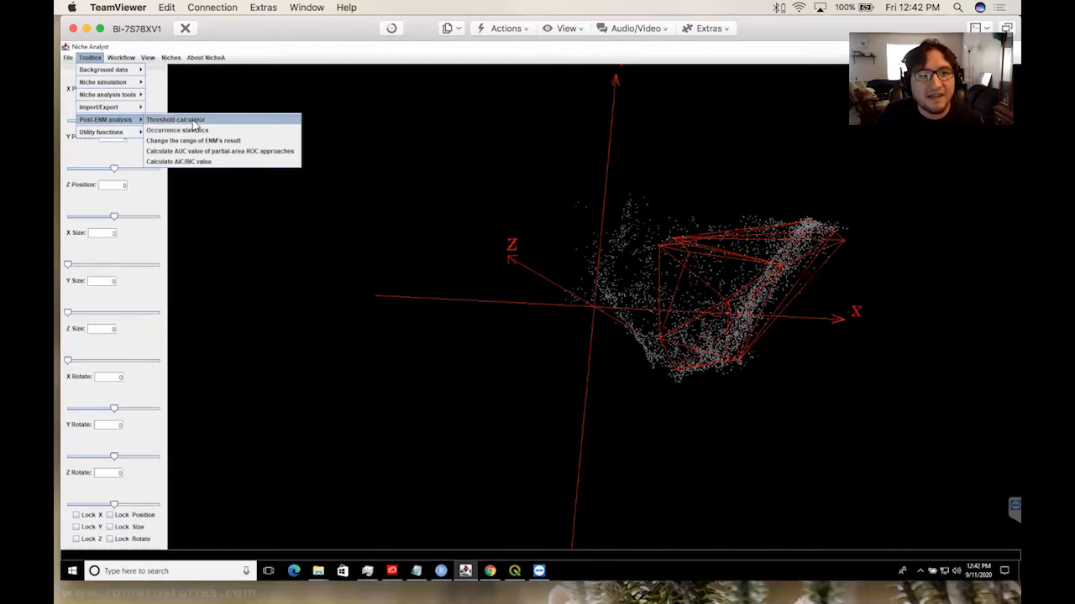
click(268, 120)
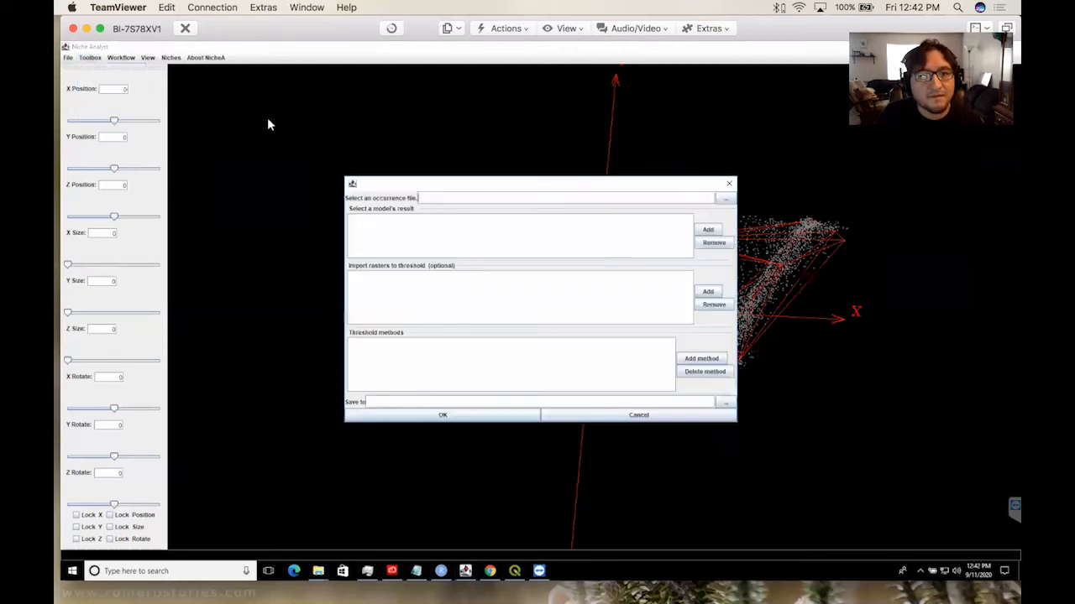
drag(477, 181, 479, 147)
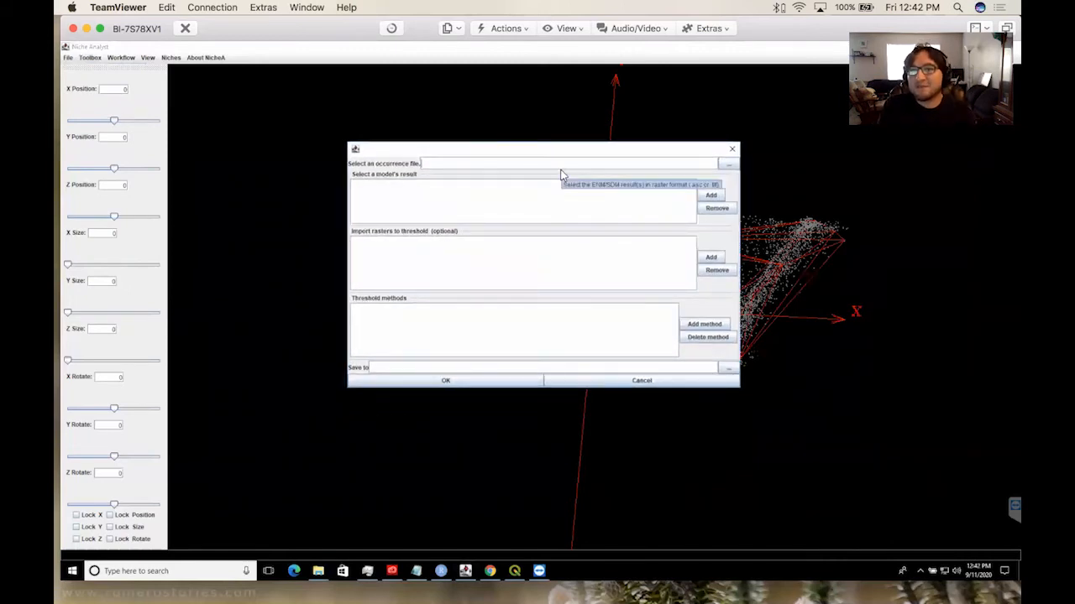
- Set oro2_thin_thin1.csv from the all folder inside points as the occurrence file for the threshold calculation
click(727, 164)
click(452, 141)
double_click(452, 141)
double_click(439, 119)
click(439, 123)
click(611, 239)
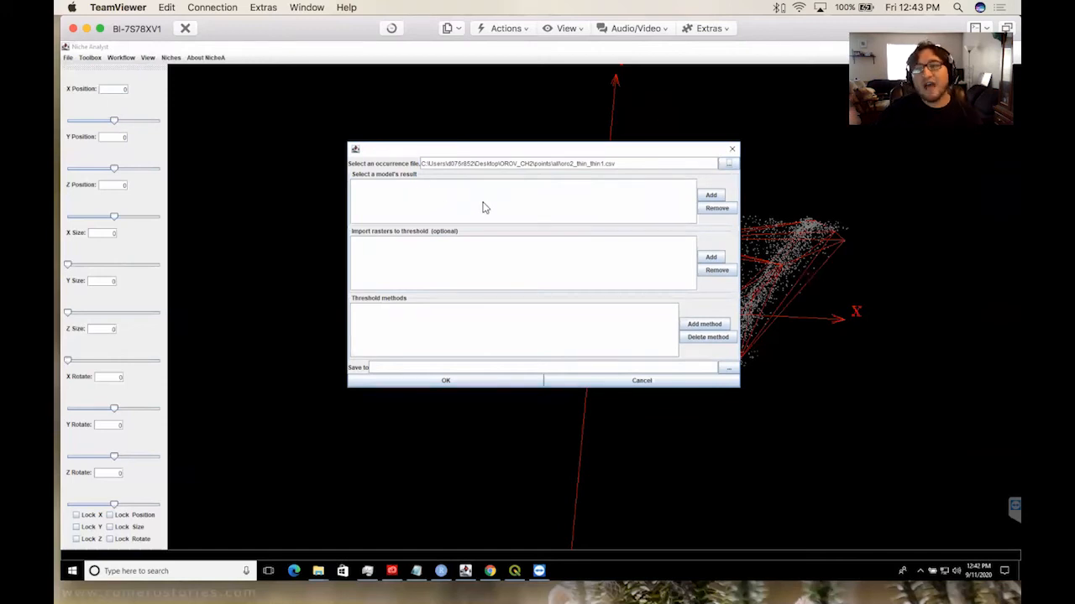
- Add oro2_thin_thin1.tiff from the OROV_CH2 result1 folder as the model result for the threshold calculation
click(710, 195)
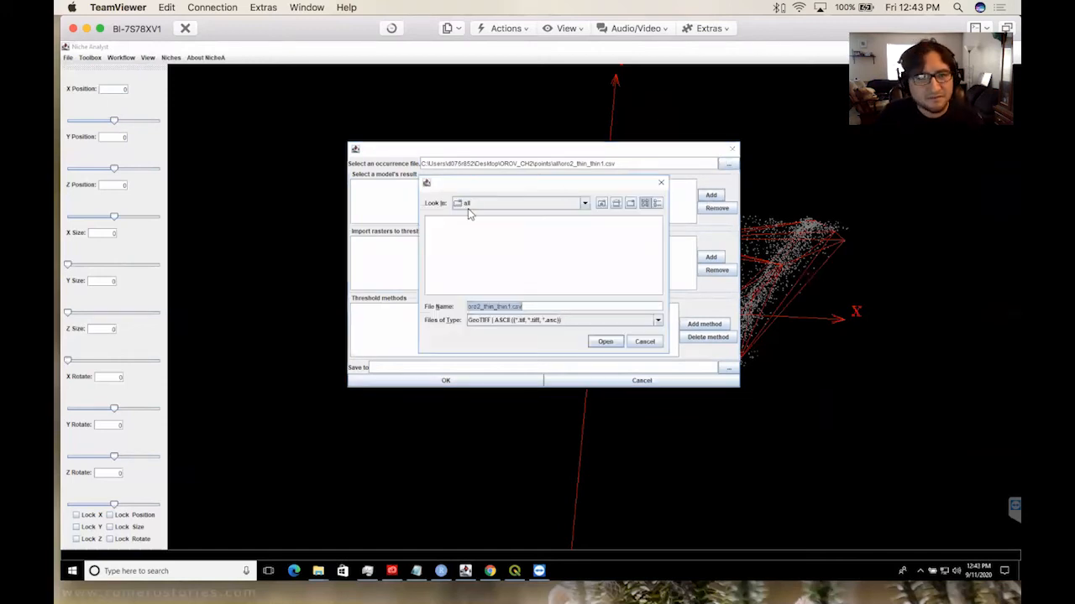
click(601, 204)
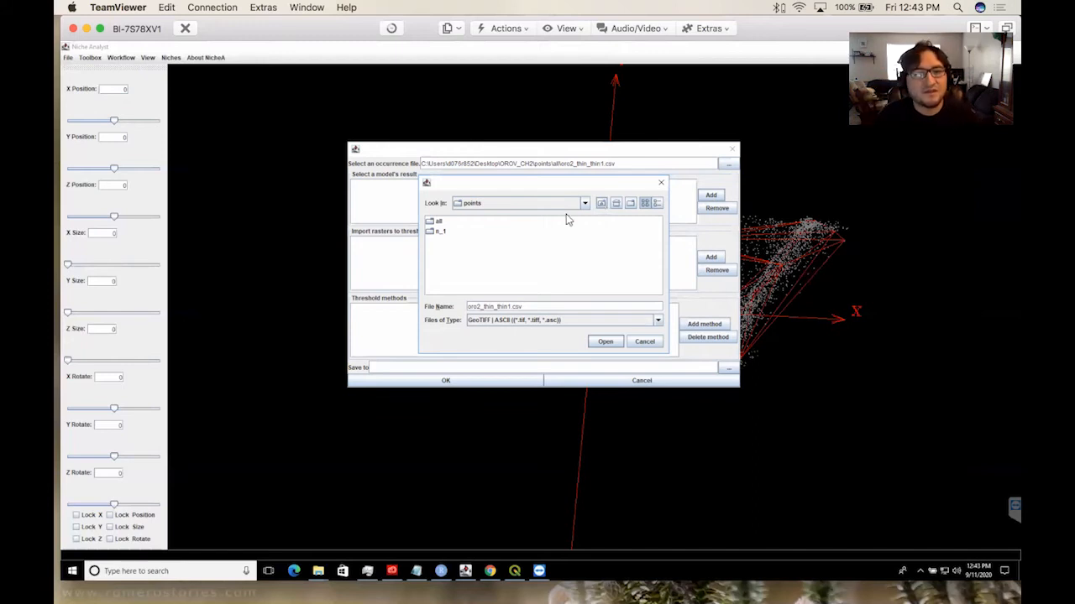
click(601, 204)
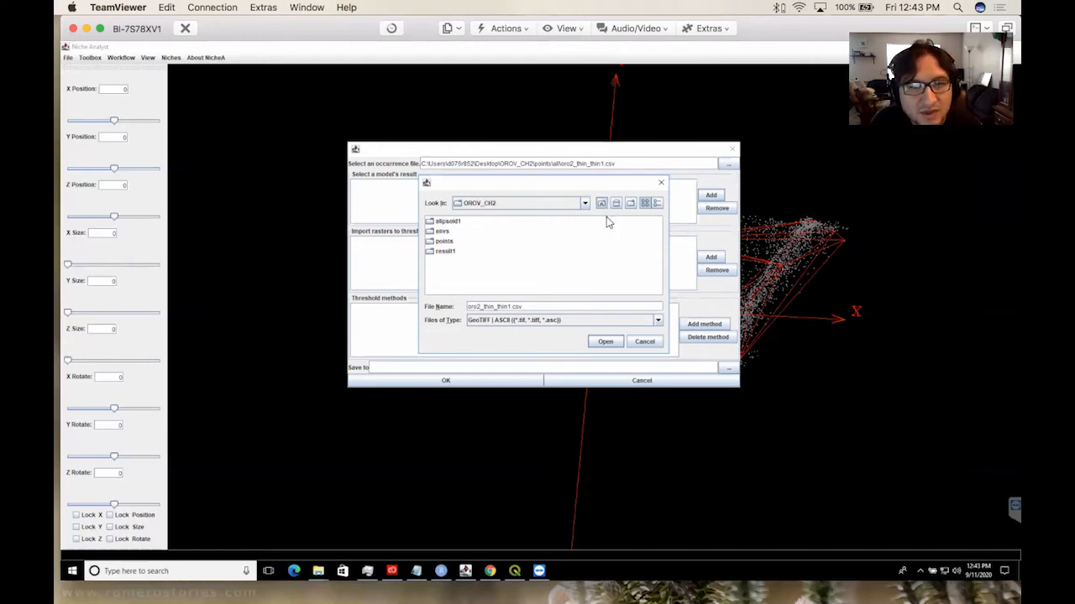
double_click(447, 253)
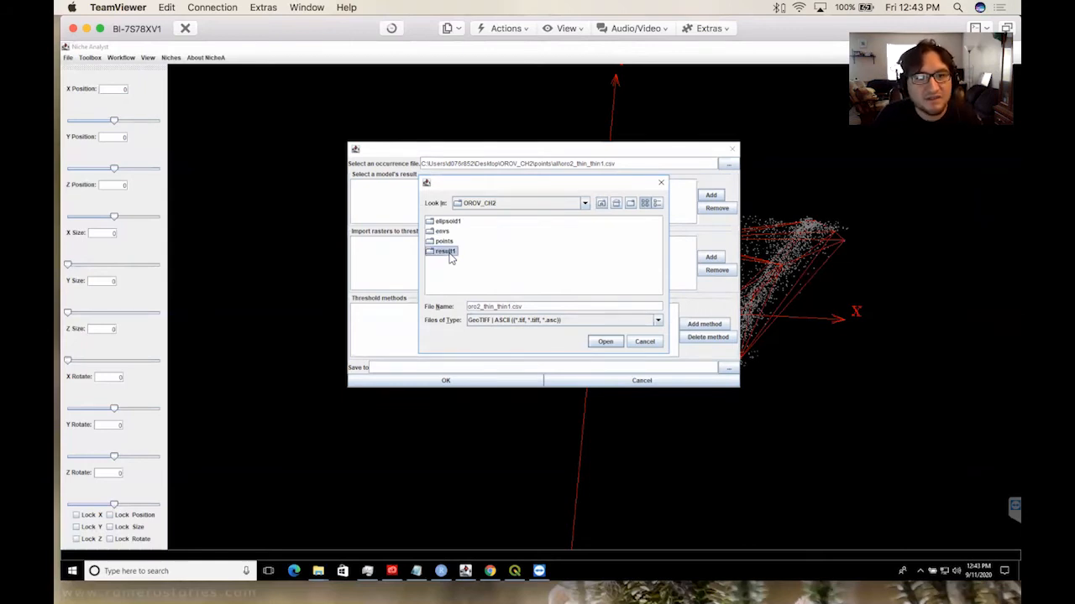
click(464, 222)
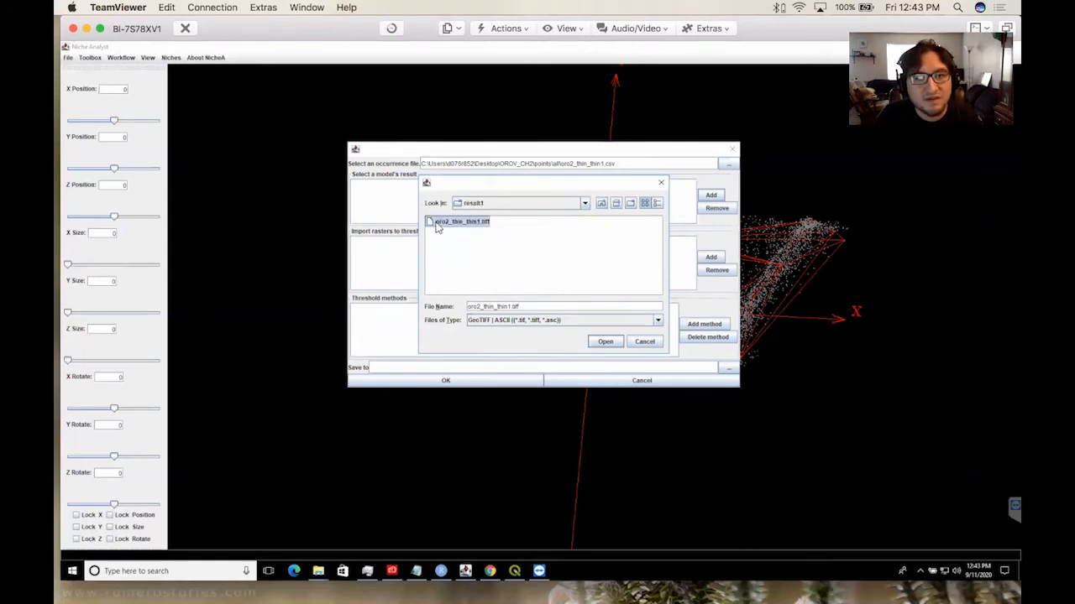
click(605, 342)
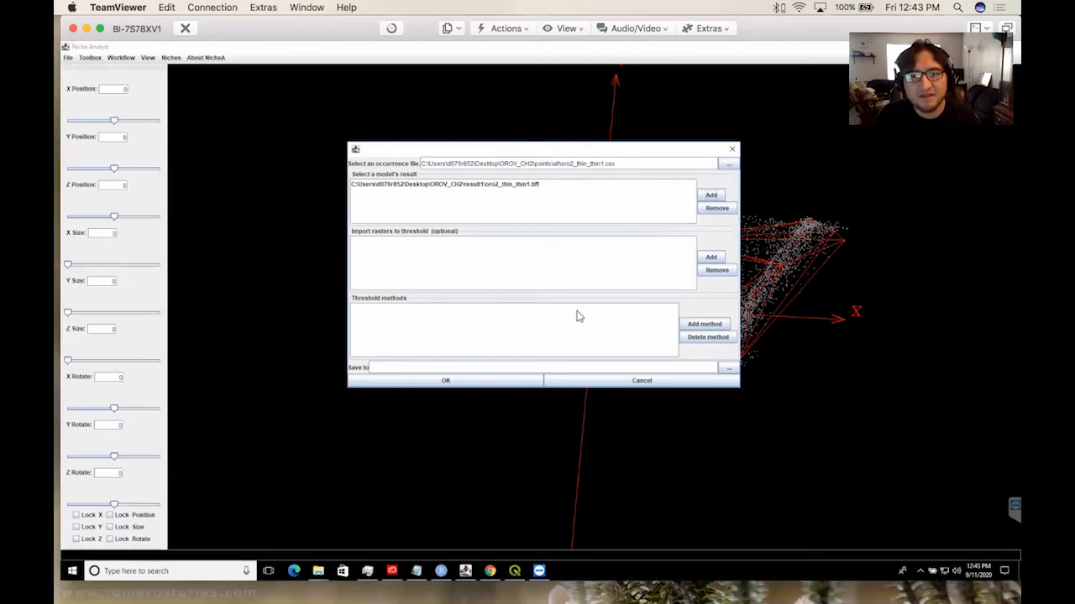
- Add the threshold method "Value of the minimum training presence" with Remove ZERO turned off
click(705, 324)
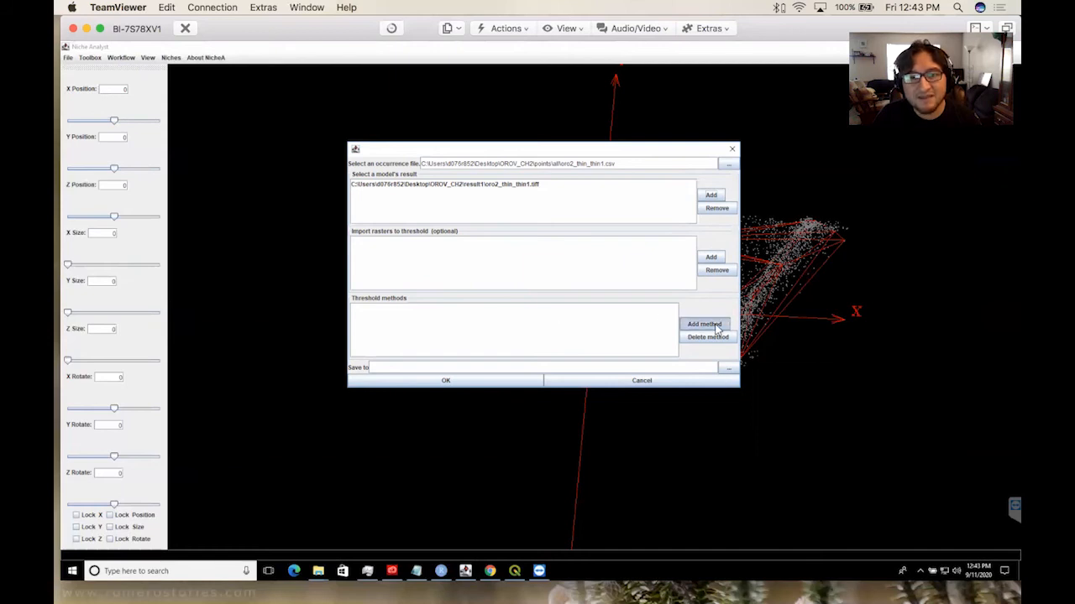
click(631, 294)
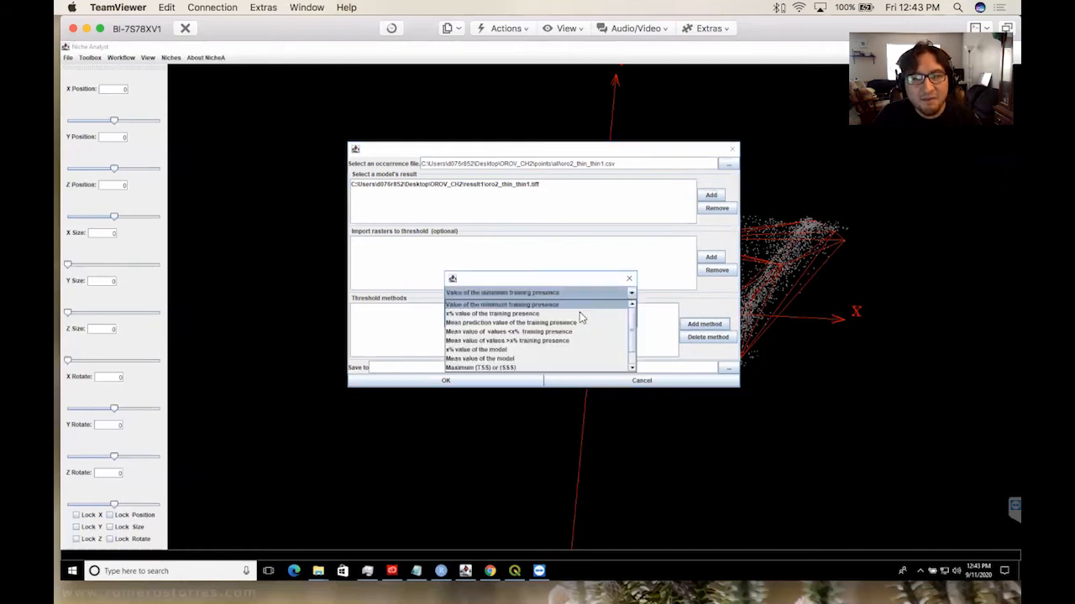
scroll(568, 351, down, 2)
scroll(569, 351, up, 2)
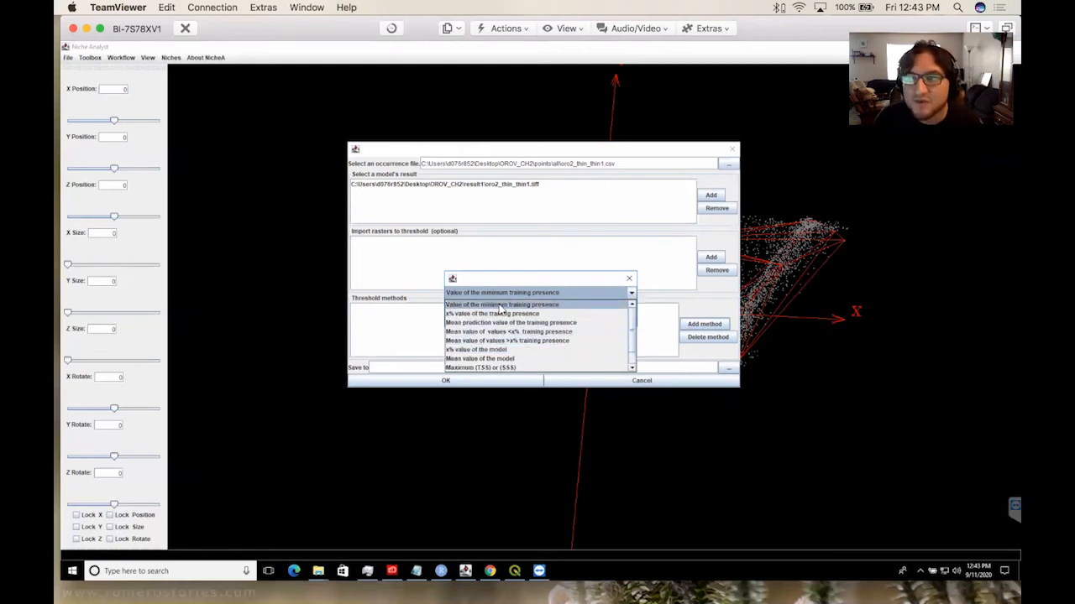
click(500, 305)
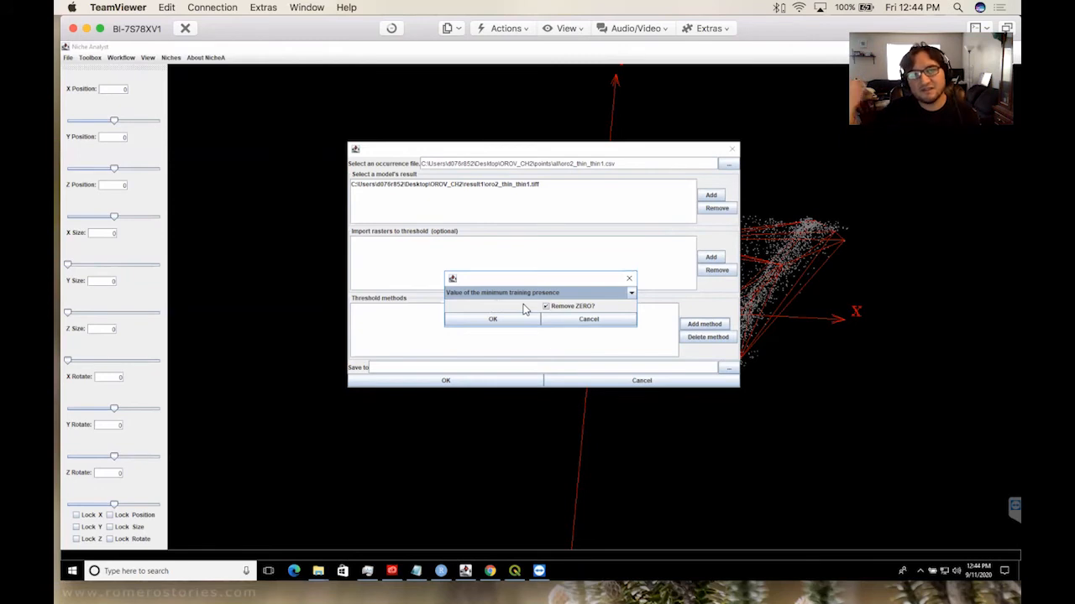
click(545, 307)
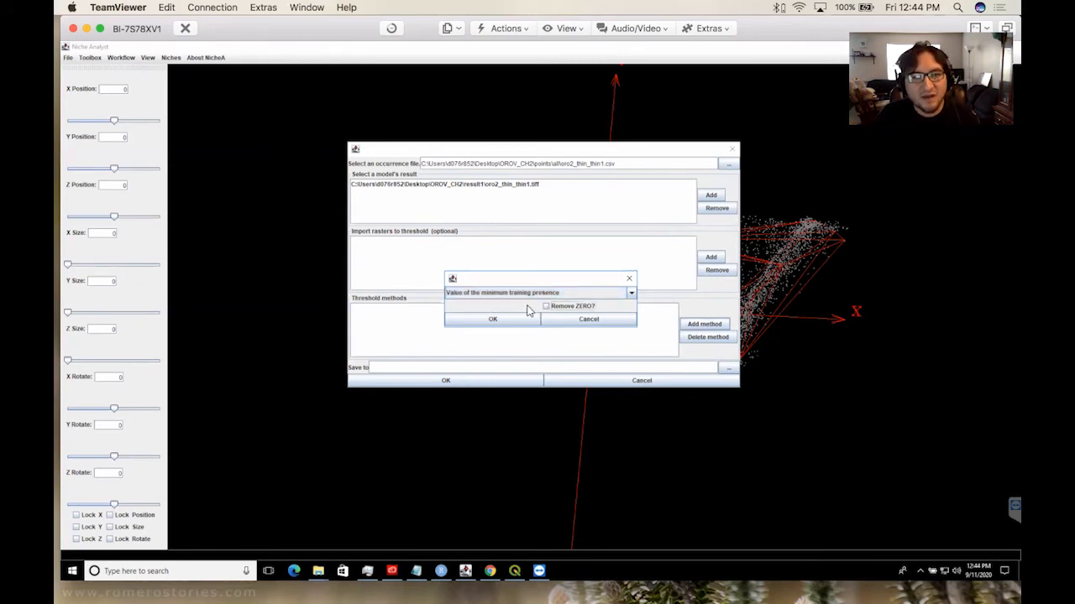
click(492, 321)
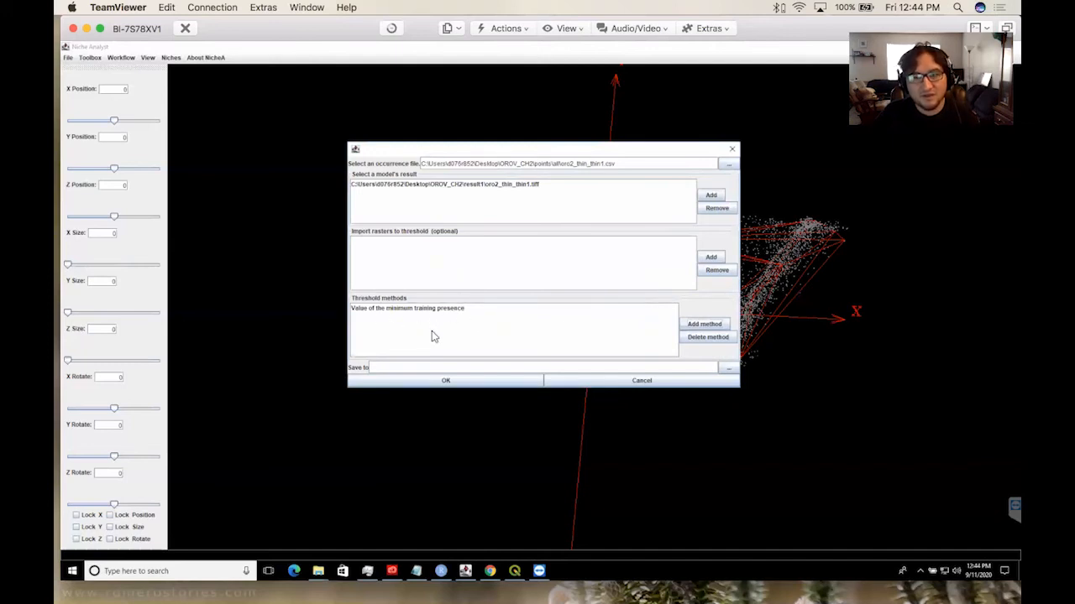
click(727, 369)
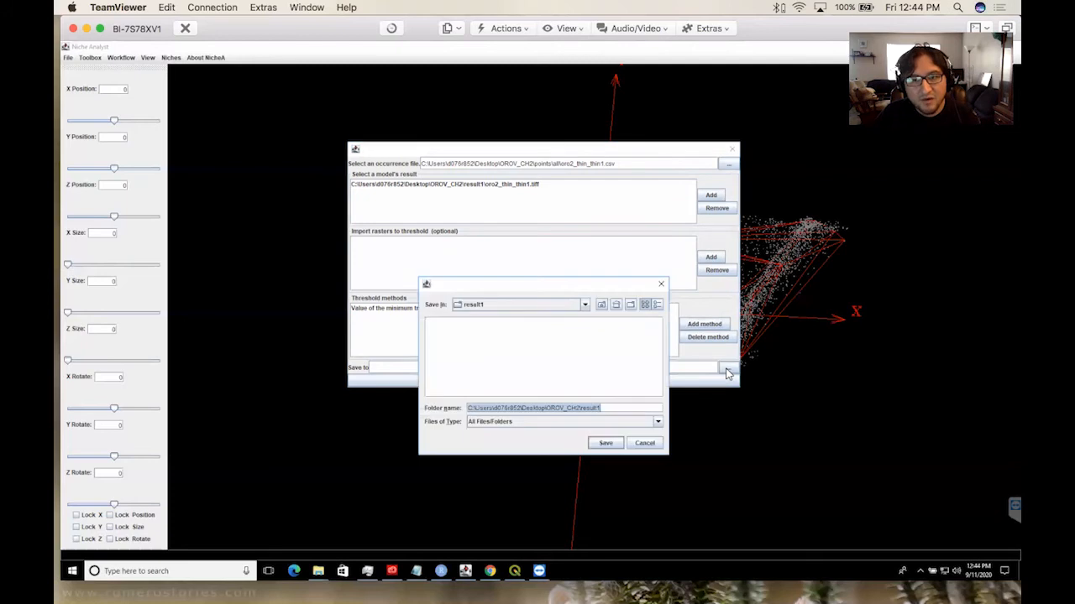
key(Escape)
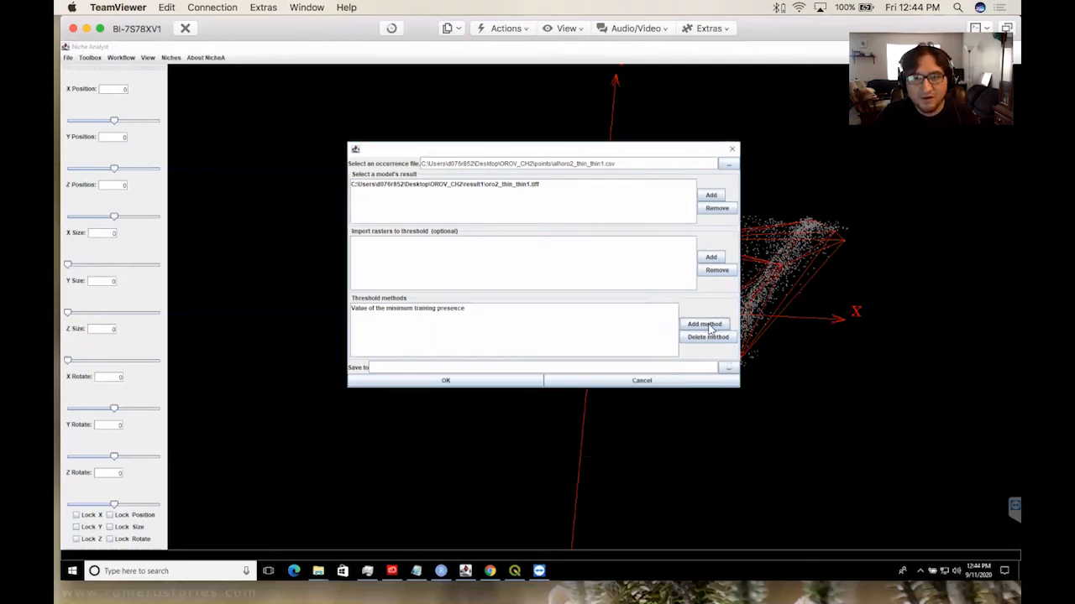
- Save the threshold output to a new result2 folder inside OROV_CH2 and run the threshold calculation
click(703, 324)
click(629, 278)
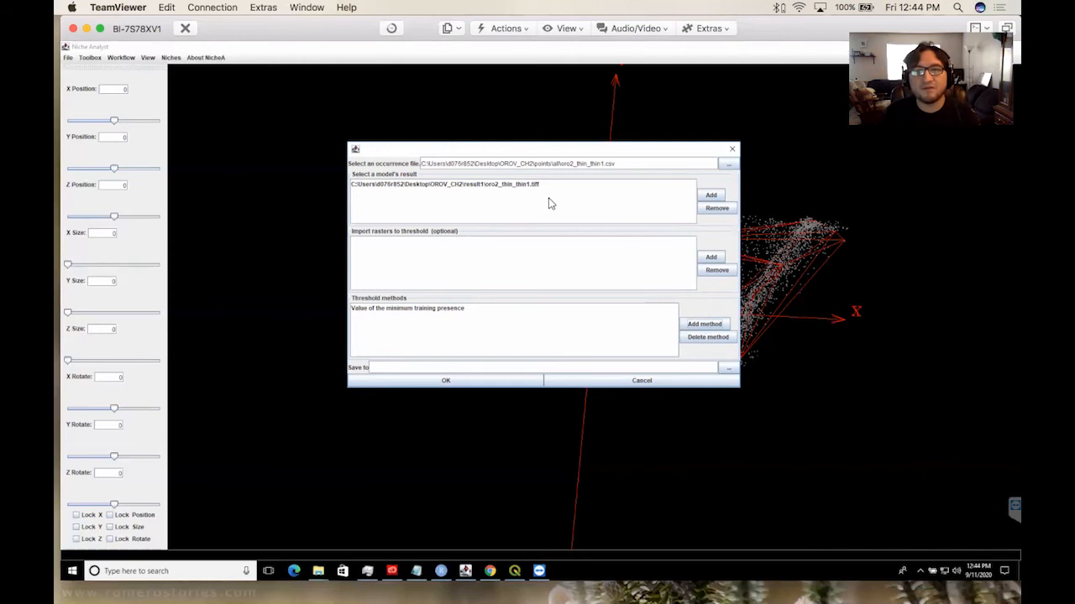
click(727, 369)
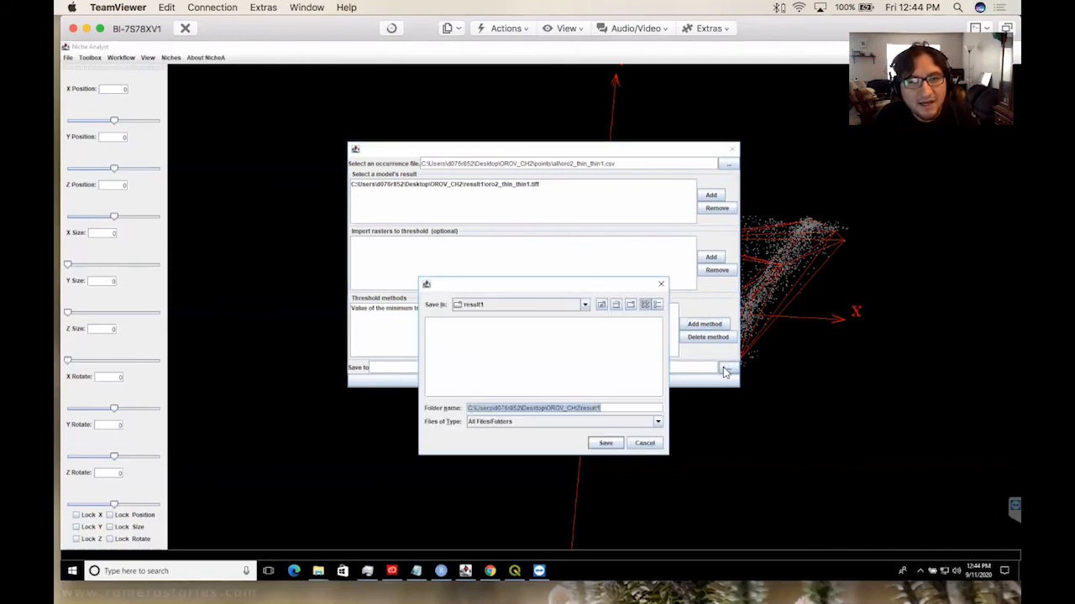
click(602, 308)
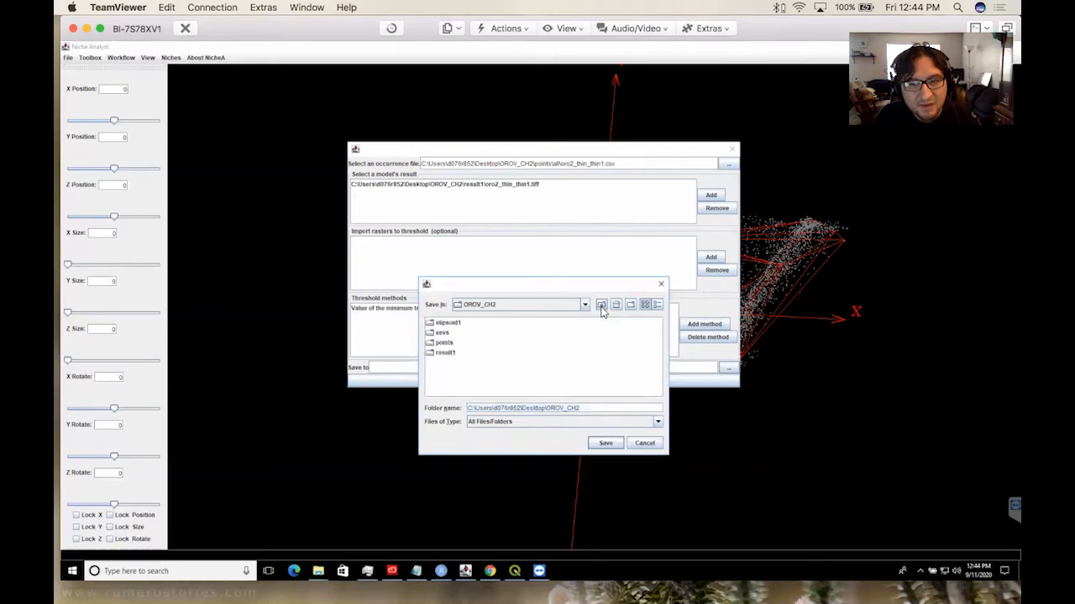
click(629, 305)
text(results)
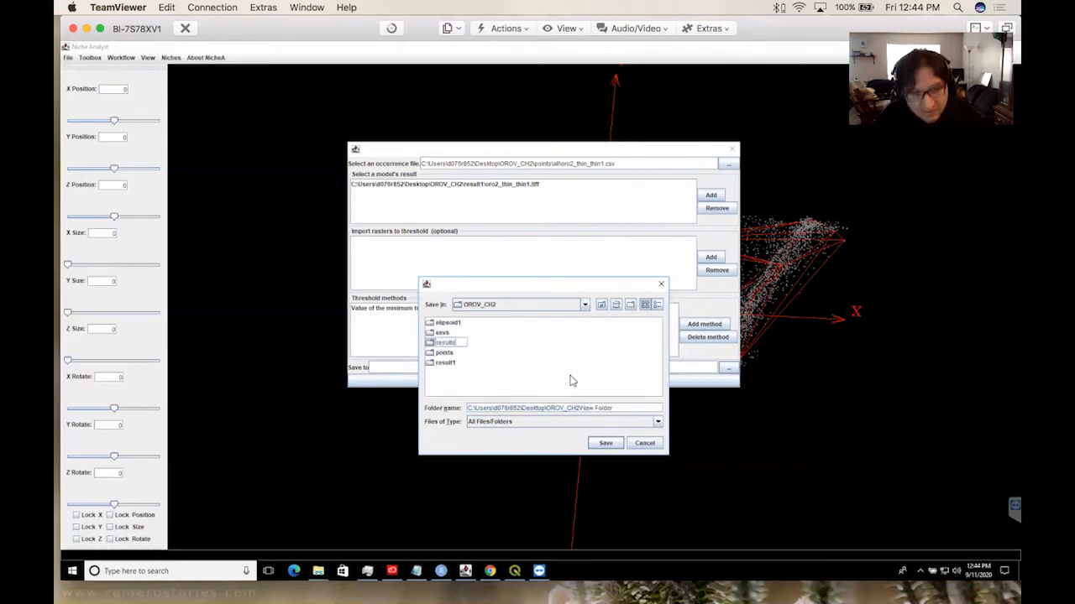
key(Return)
double_click(442, 363)
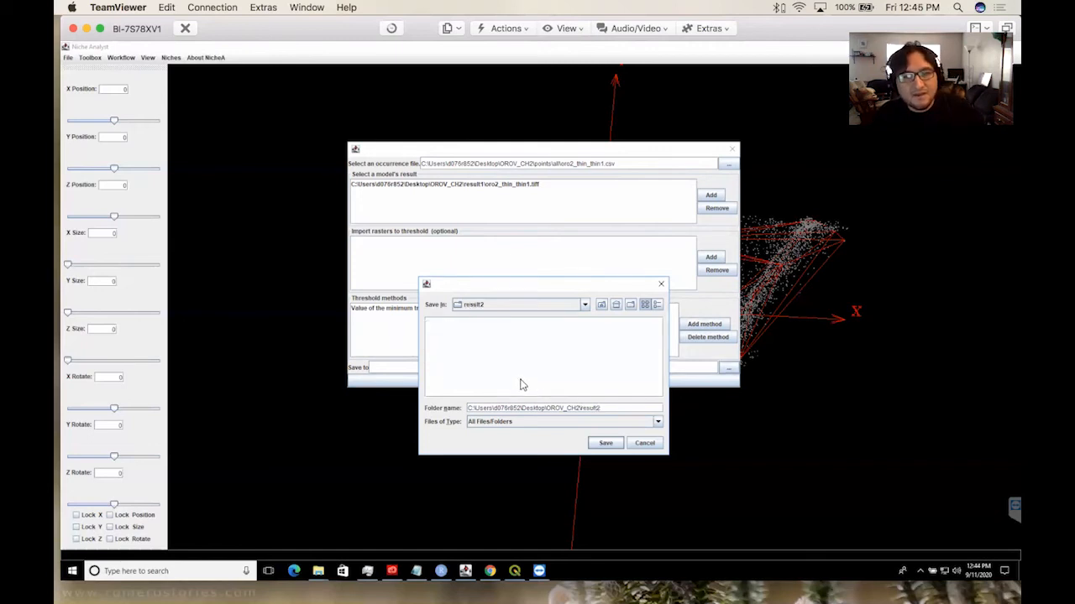
click(605, 444)
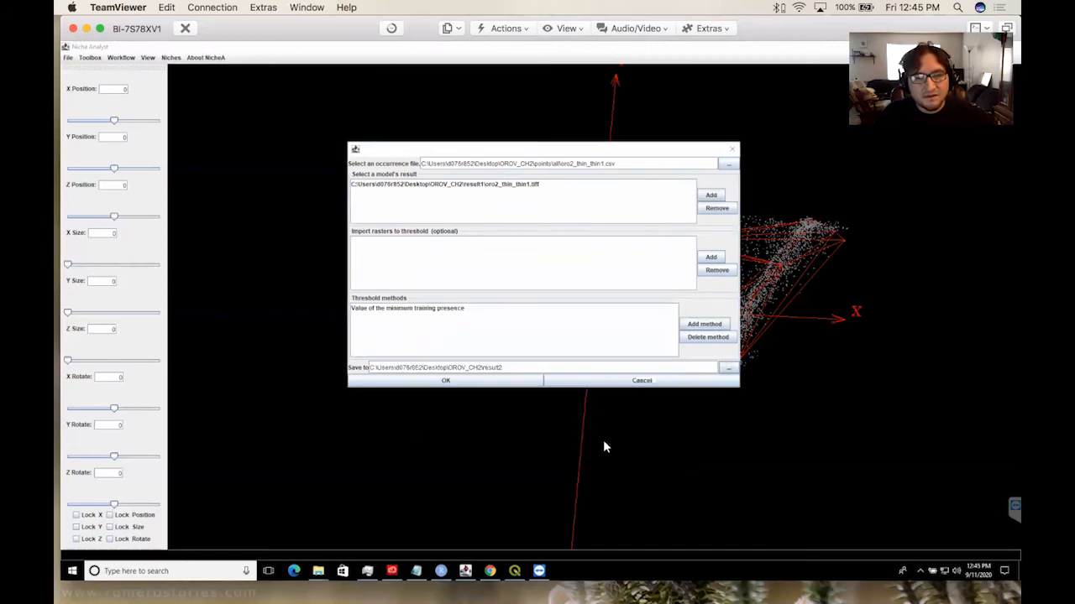
click(490, 382)
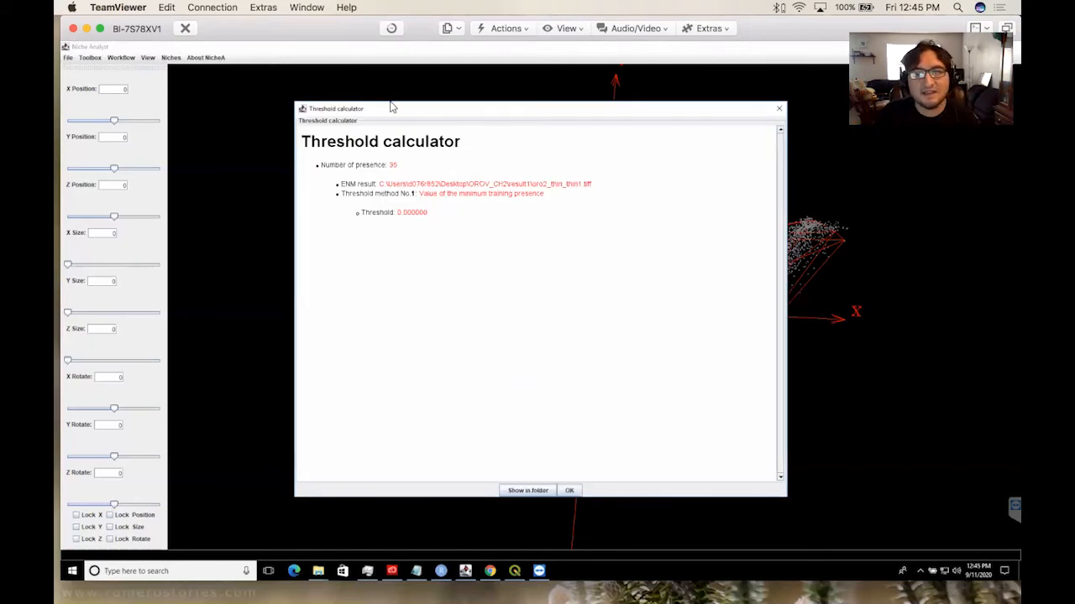
drag(391, 103, 343, 95)
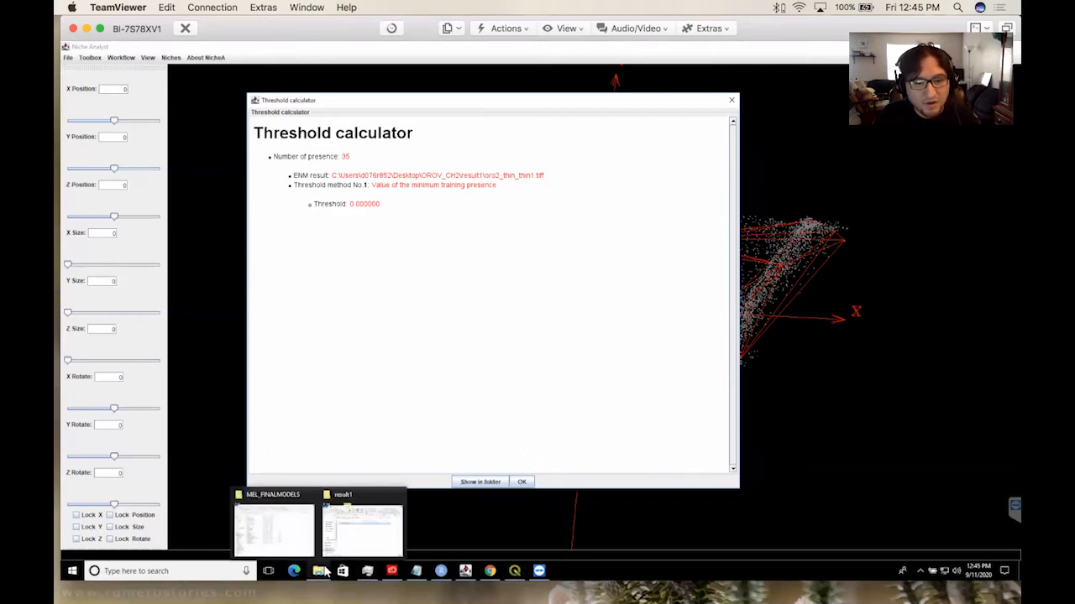
- Bring up QGIS and open the result2 folder inside OROV_CH2 in File Explorer
click(514, 571)
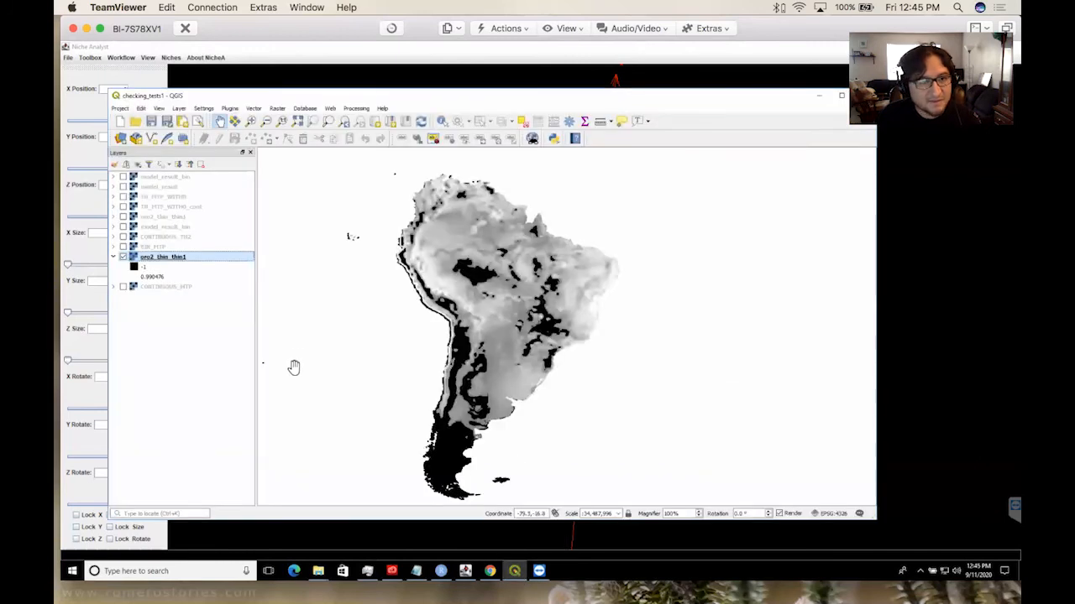
click(318, 571)
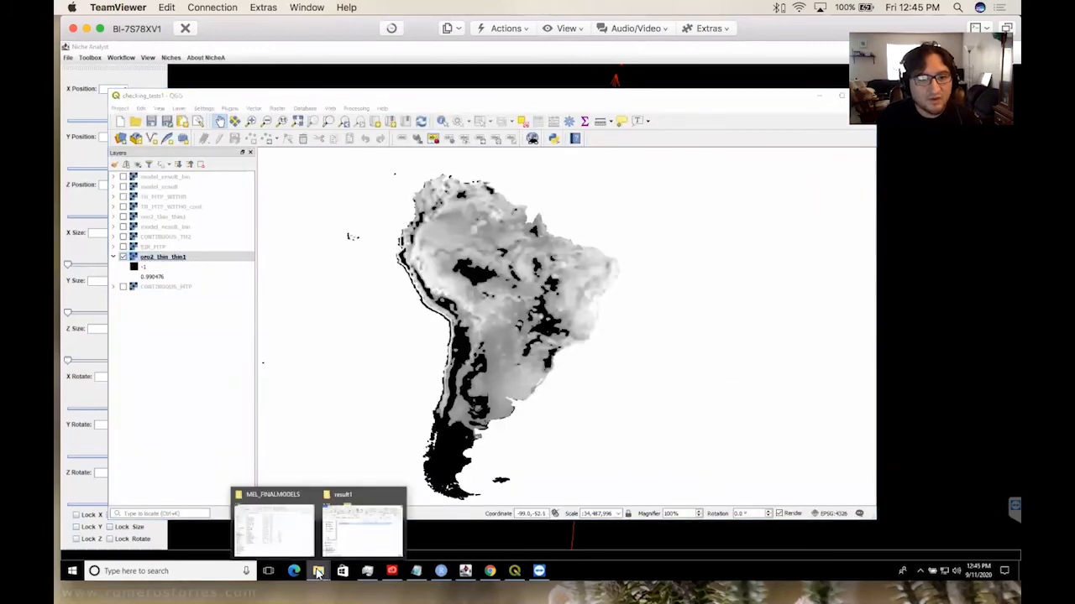
click(349, 535)
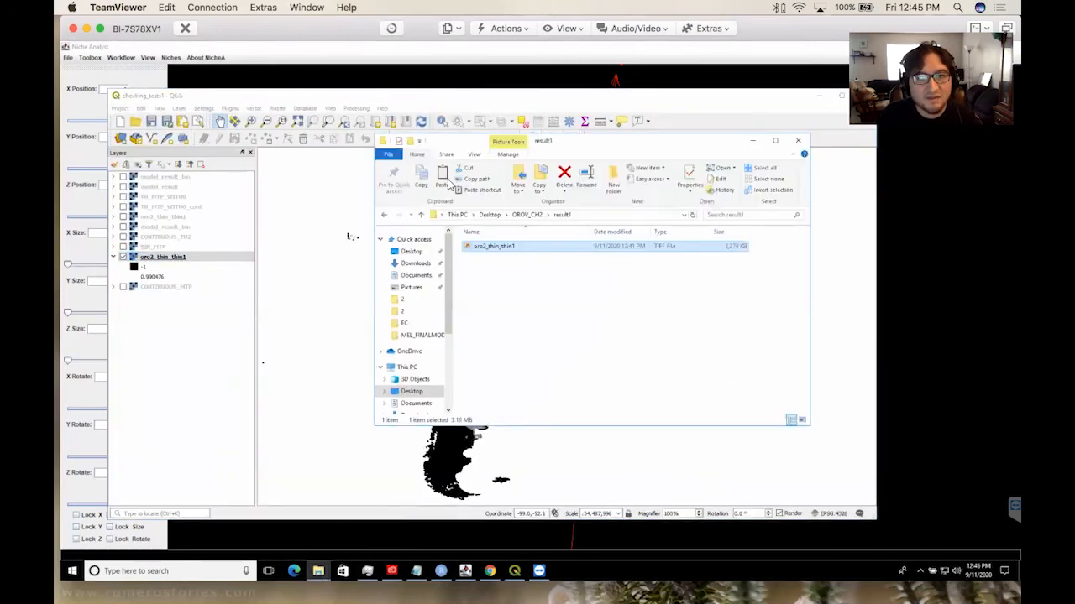
click(387, 216)
double_click(504, 291)
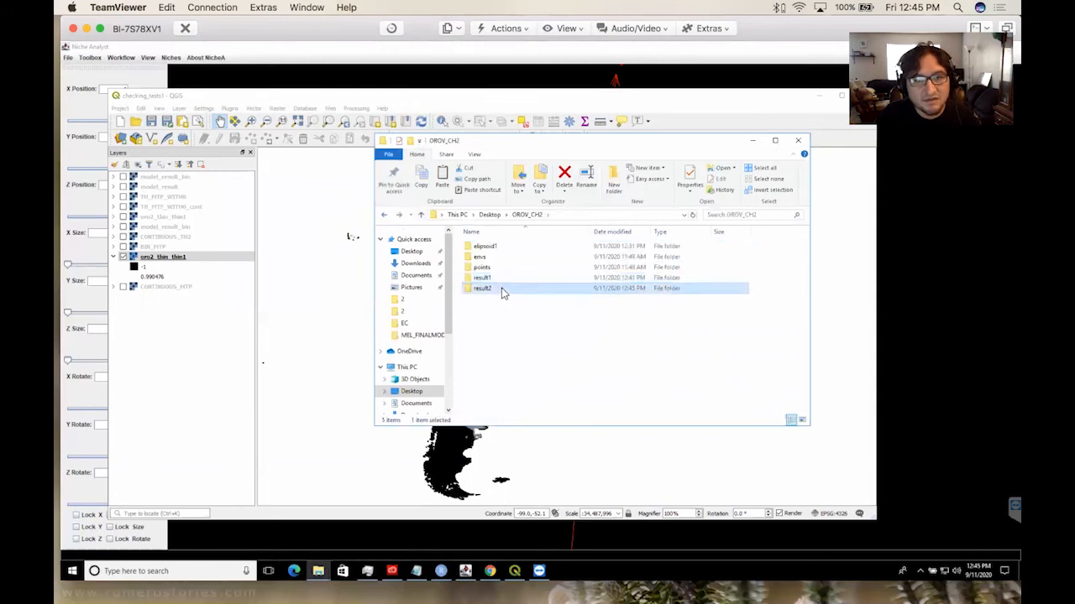
- Hide the oro2_thin_thin1 layer in QGIS and collapse its legend
click(153, 259)
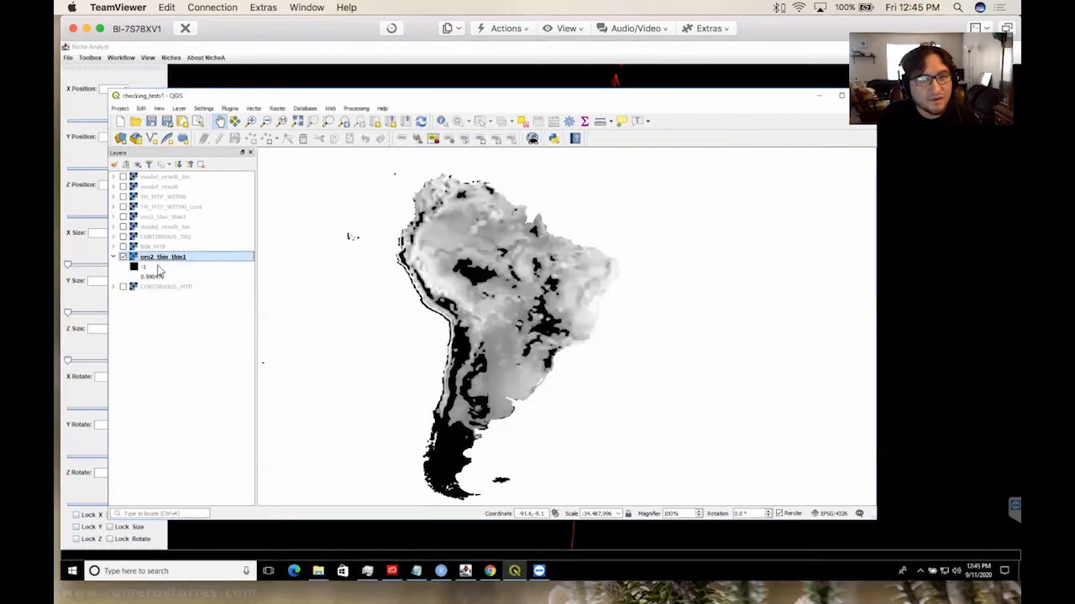
click(123, 257)
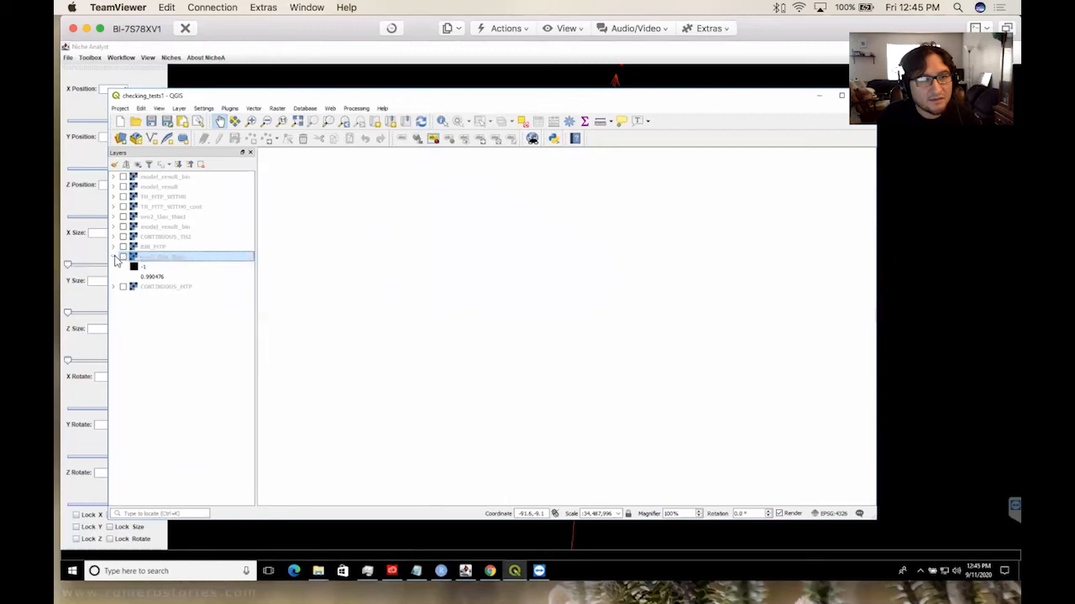
click(114, 256)
- Open the occurrences log from the oro2_thin_thin1.tiff folder inside result2 in Notepad++
mouse_move(319, 573)
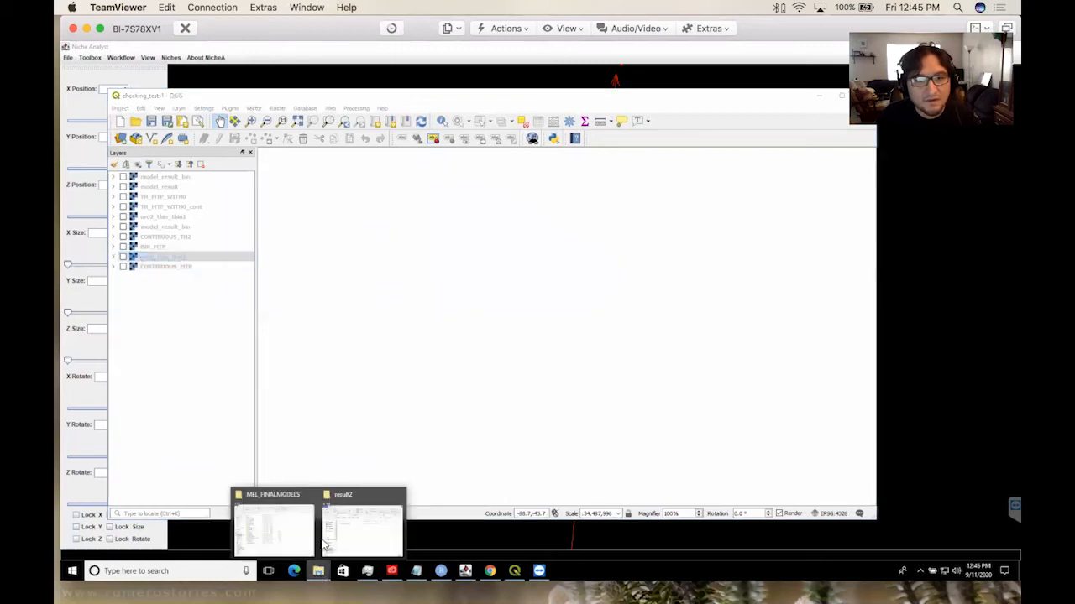
click(355, 528)
double_click(512, 248)
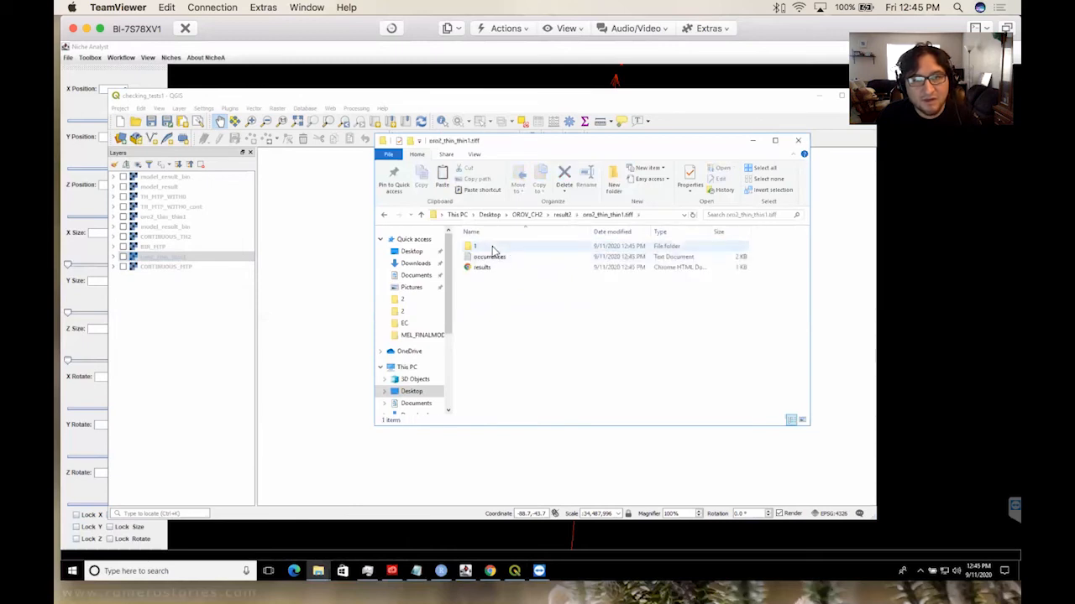
click(508, 258)
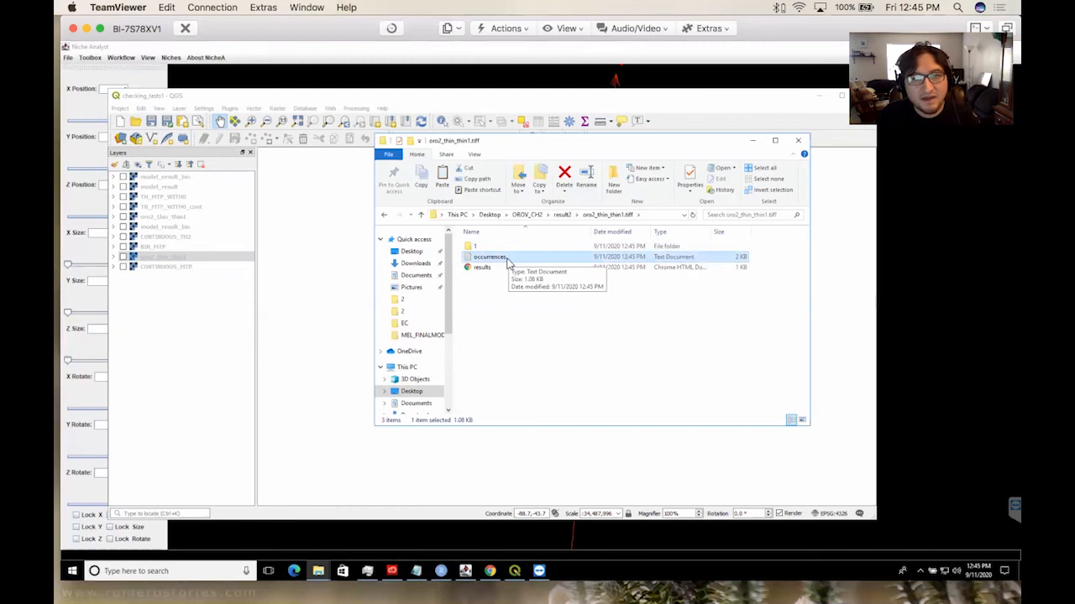
right_click(507, 263)
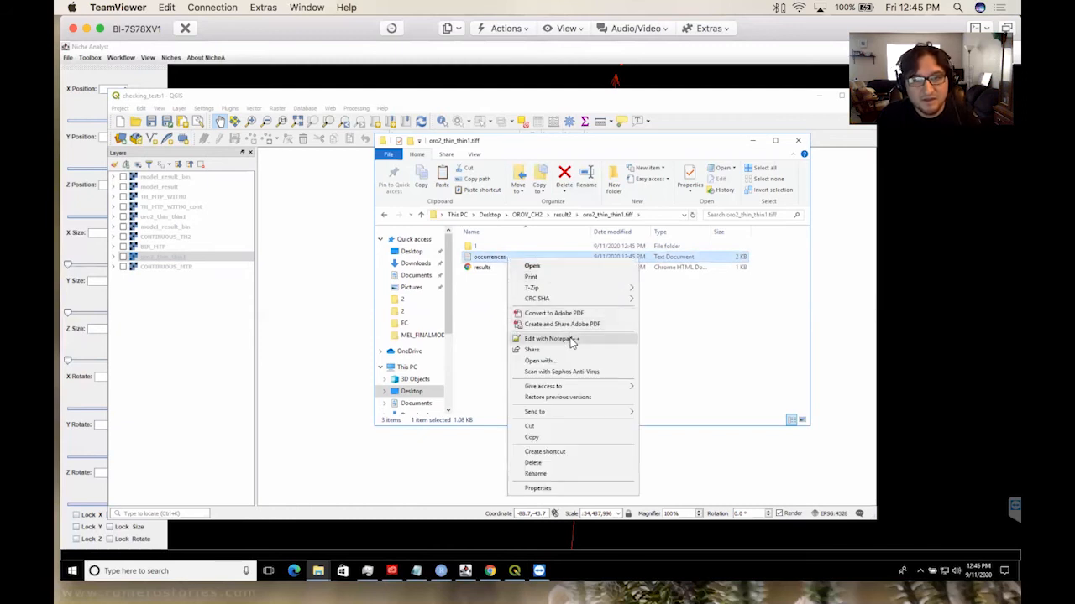
click(571, 340)
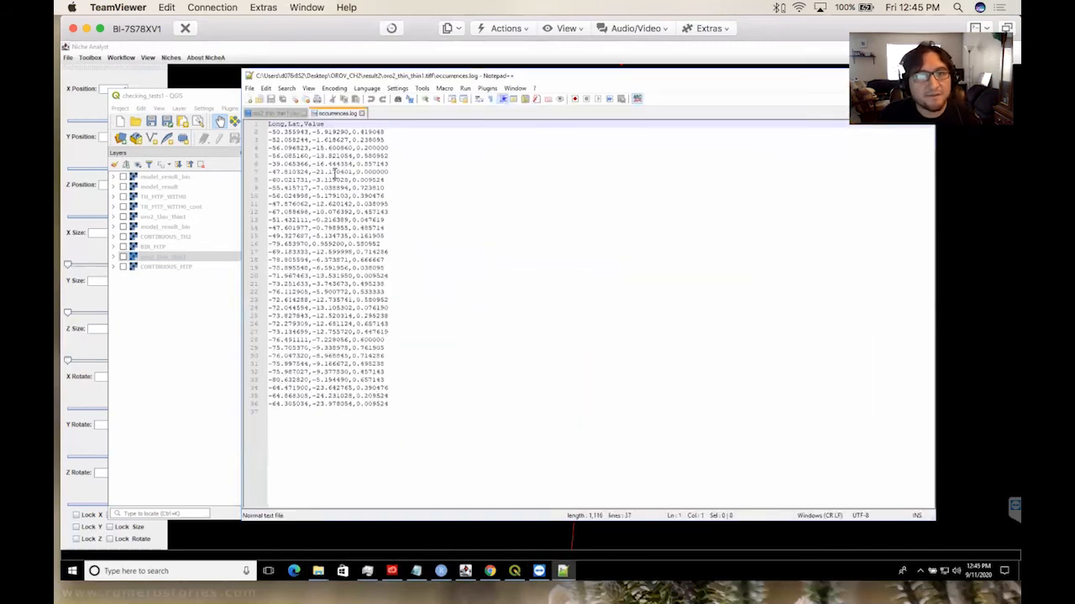
- Examine the longitude, latitude and model value of each occurrence in the log, and put Notepad++ away
click(273, 132)
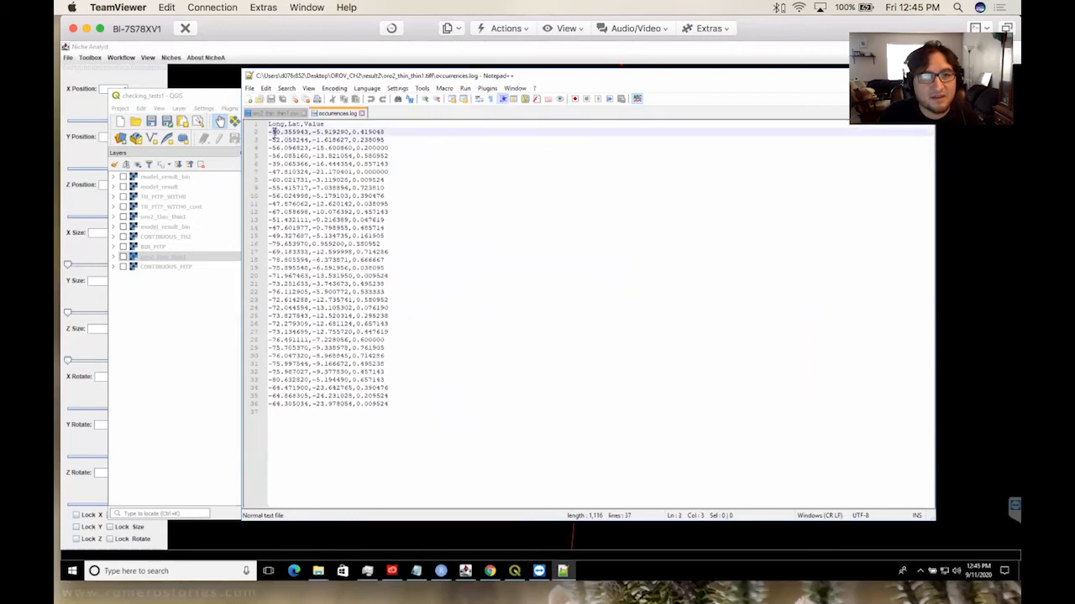
click(322, 132)
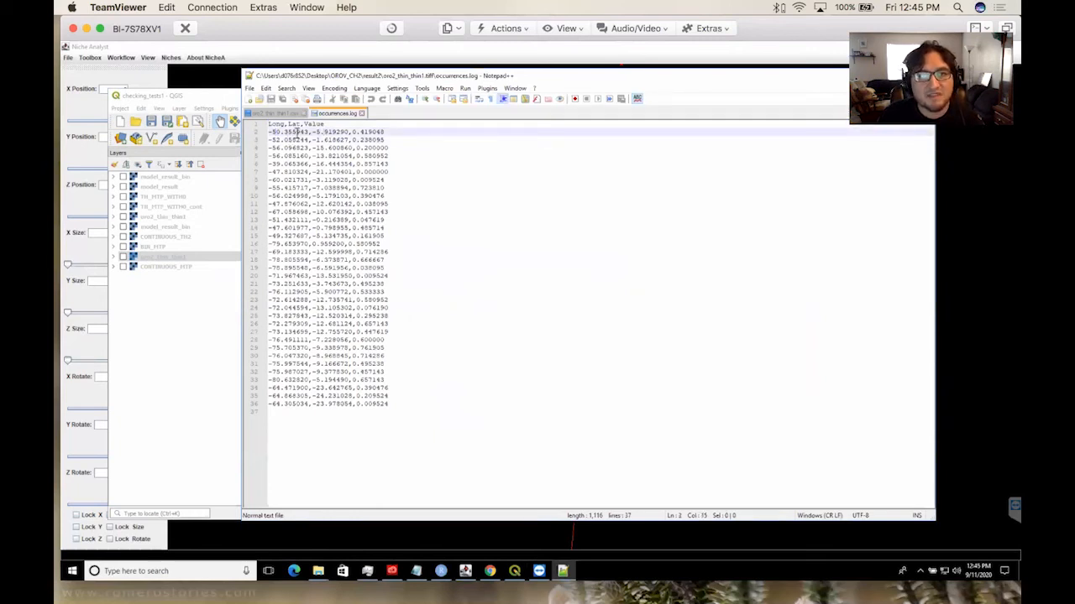
click(371, 147)
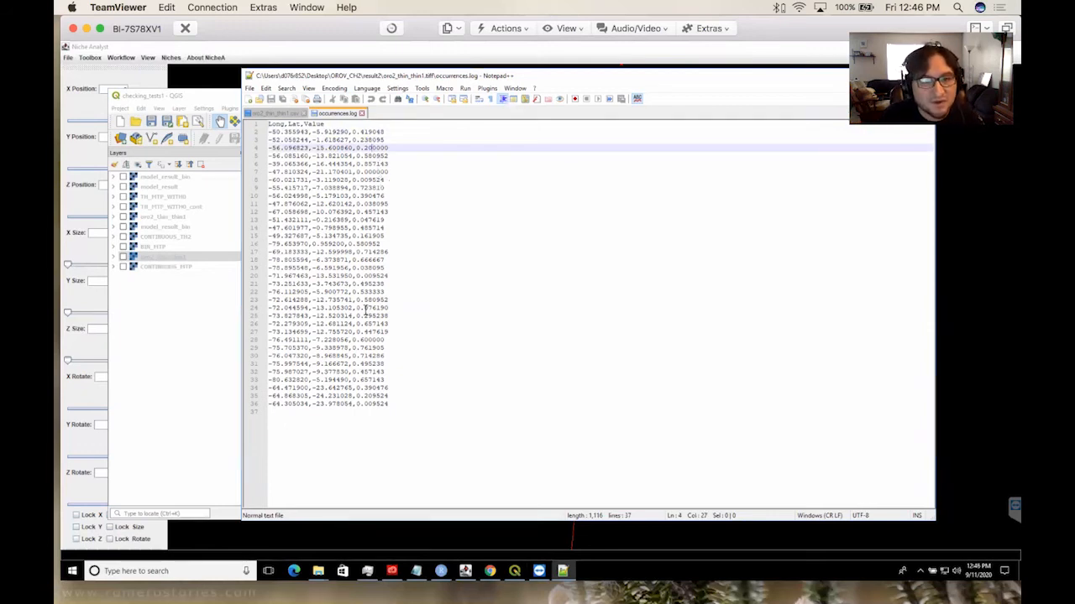
drag(642, 131, 619, 151)
click(619, 164)
drag(418, 77, 420, 84)
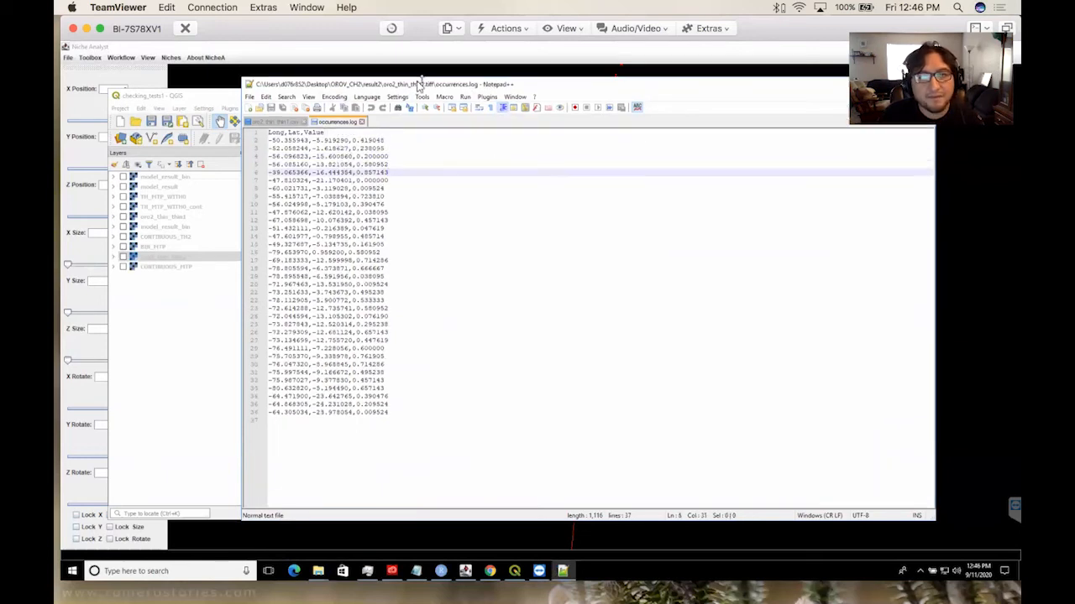
drag(878, 84, 825, 151)
click(826, 152)
- Add model_result_bin from folder 1 of the threshold results to the QGIS project with the WGS 84 (EPSG:4326) coordinate system
double_click(480, 250)
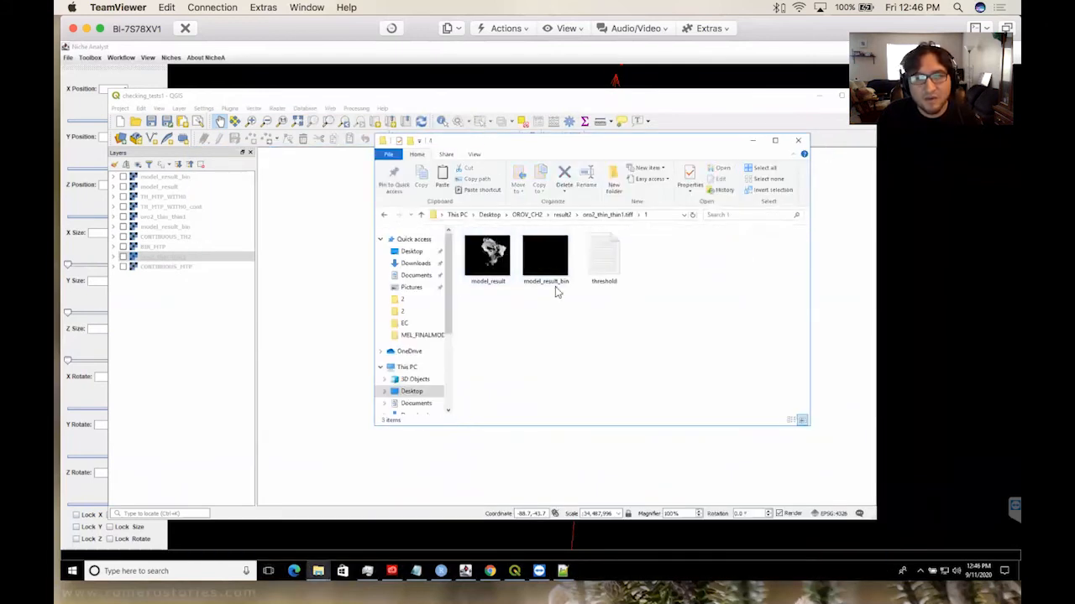
click(500, 262)
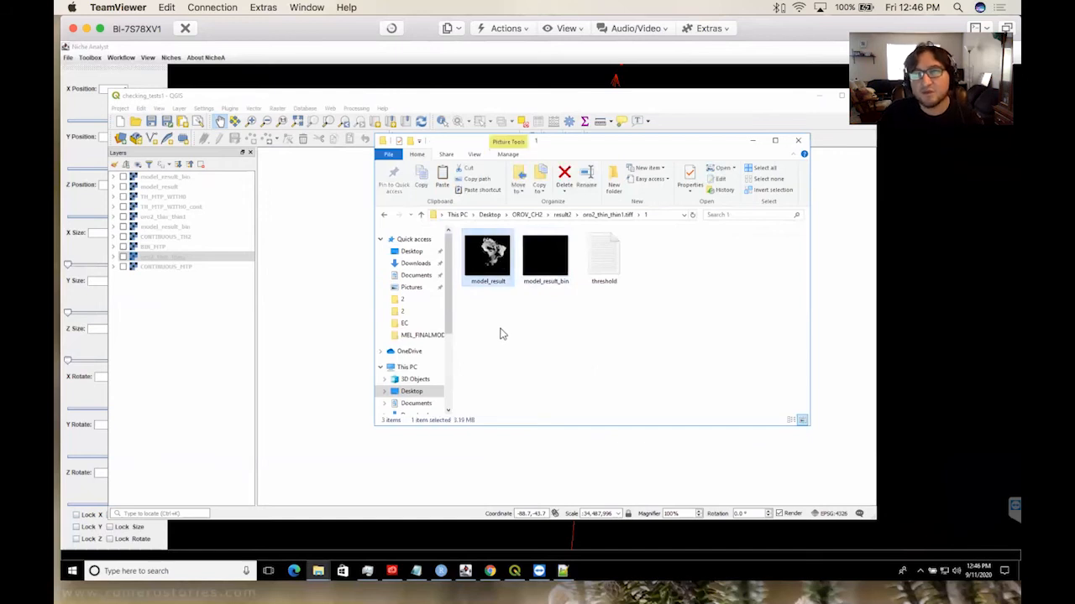
click(535, 266)
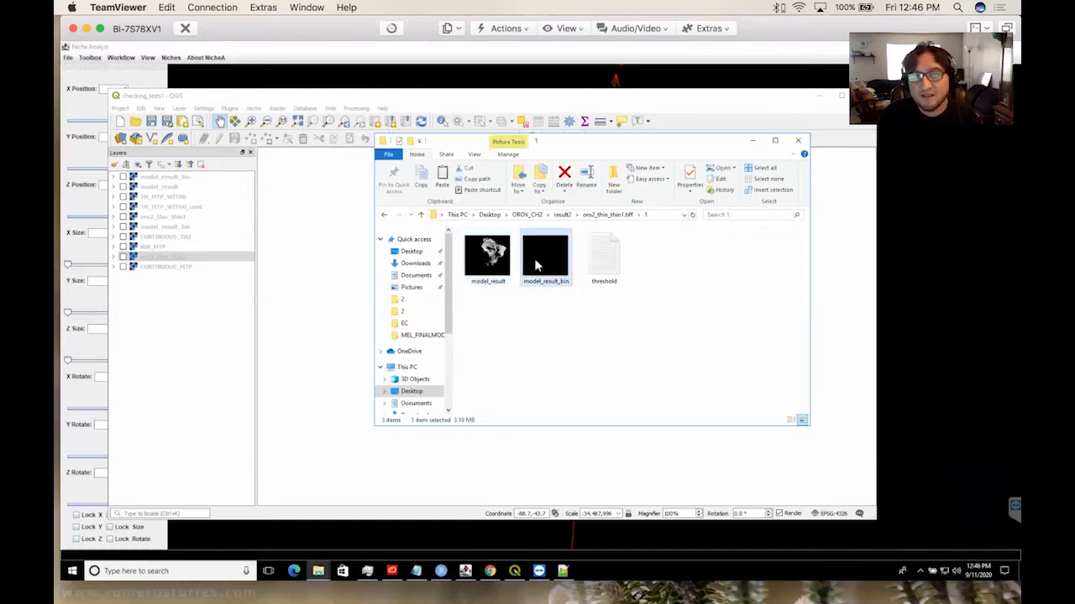
drag(542, 266, 201, 355)
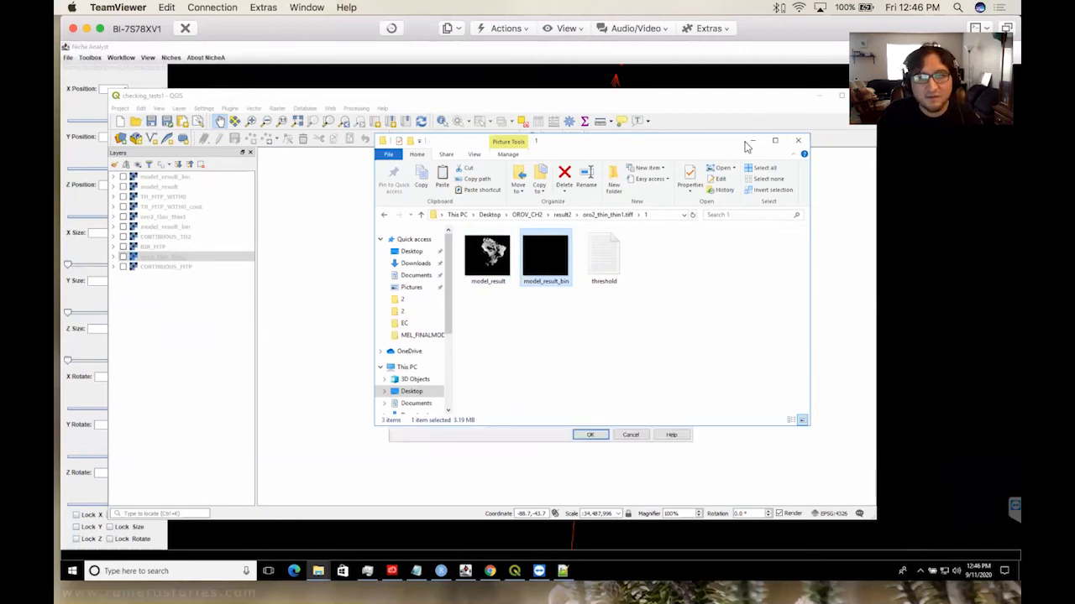
click(753, 144)
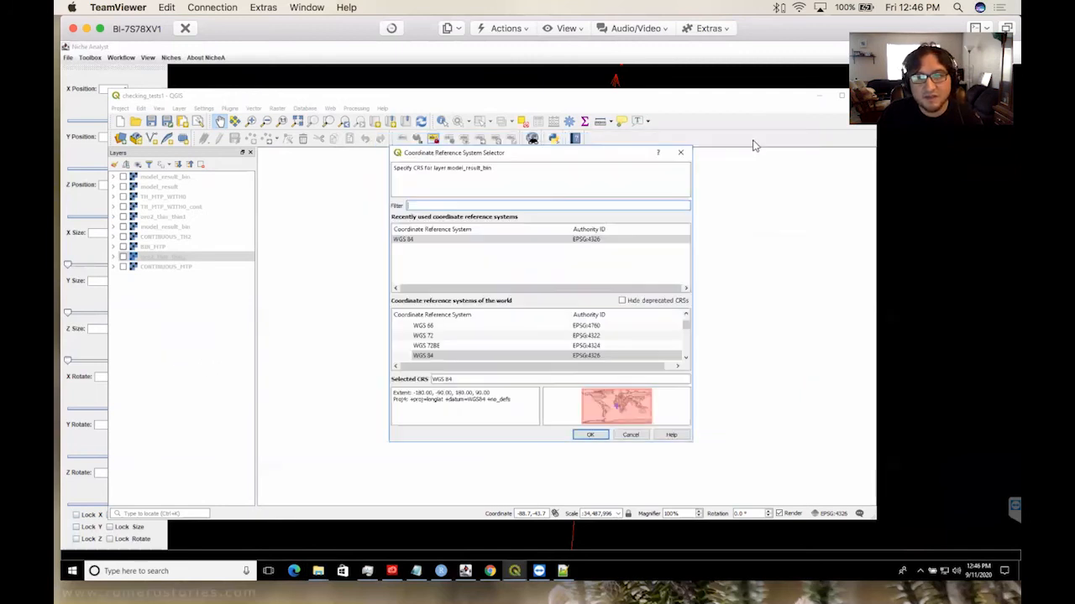
click(589, 435)
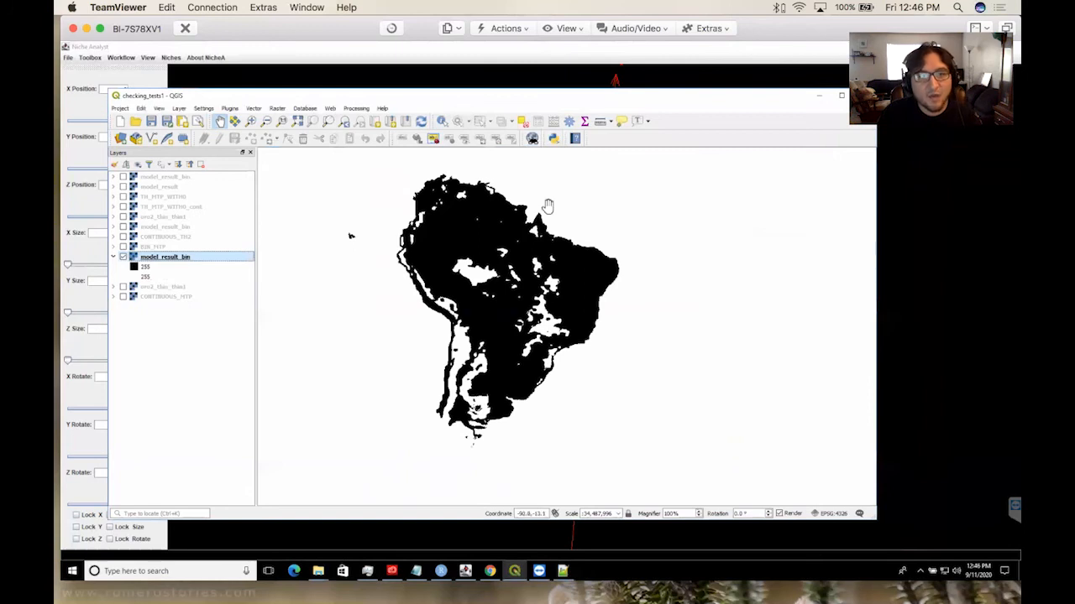
- Compare the new model_result_bin layer with the continuous oro2_thin_thin1 layer by toggling their visibility
click(123, 287)
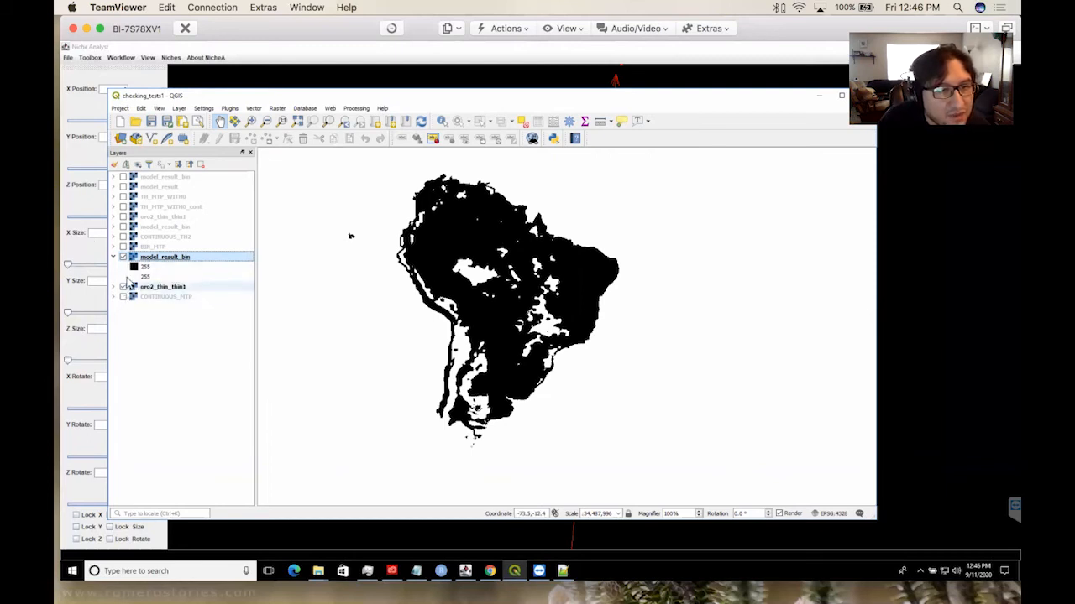
click(123, 257)
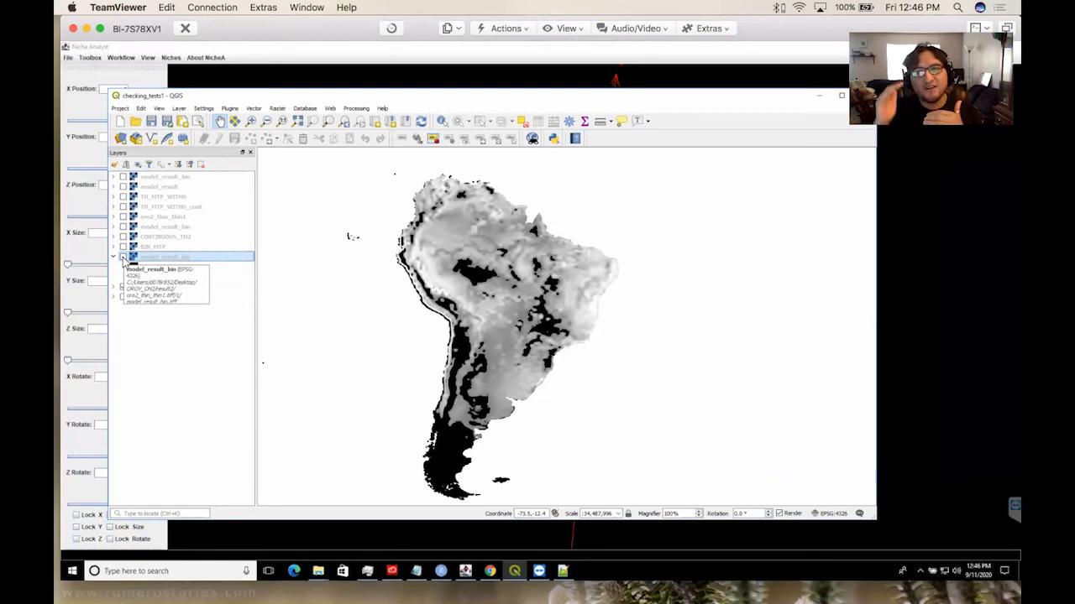
click(123, 257)
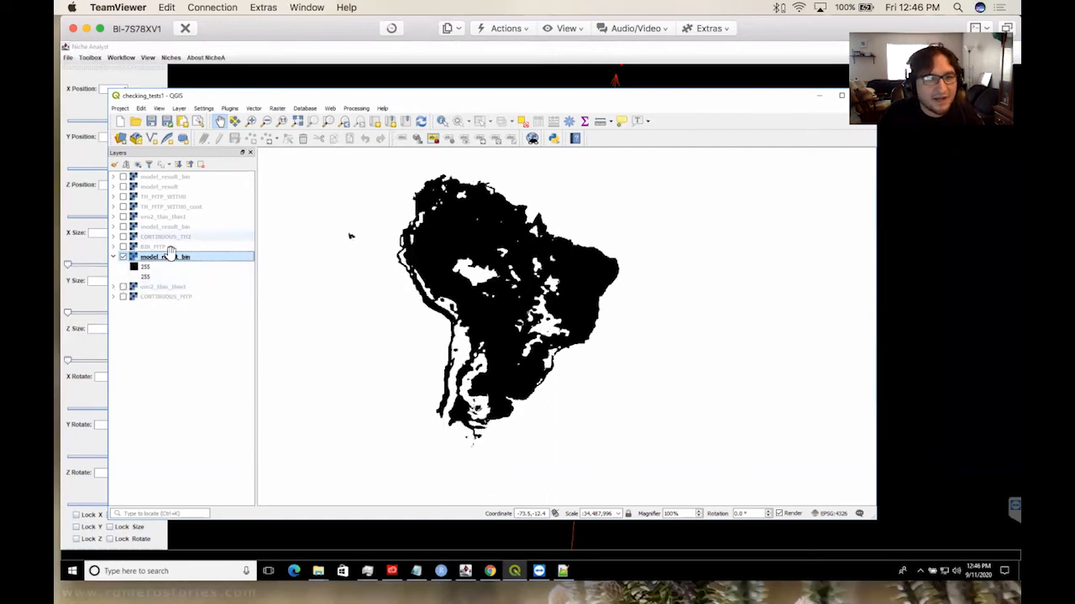
- Set the visible model_result_bin layer to singleband pseudocolor with two manual colour entries, making the first one white (#ffffff)
double_click(159, 257)
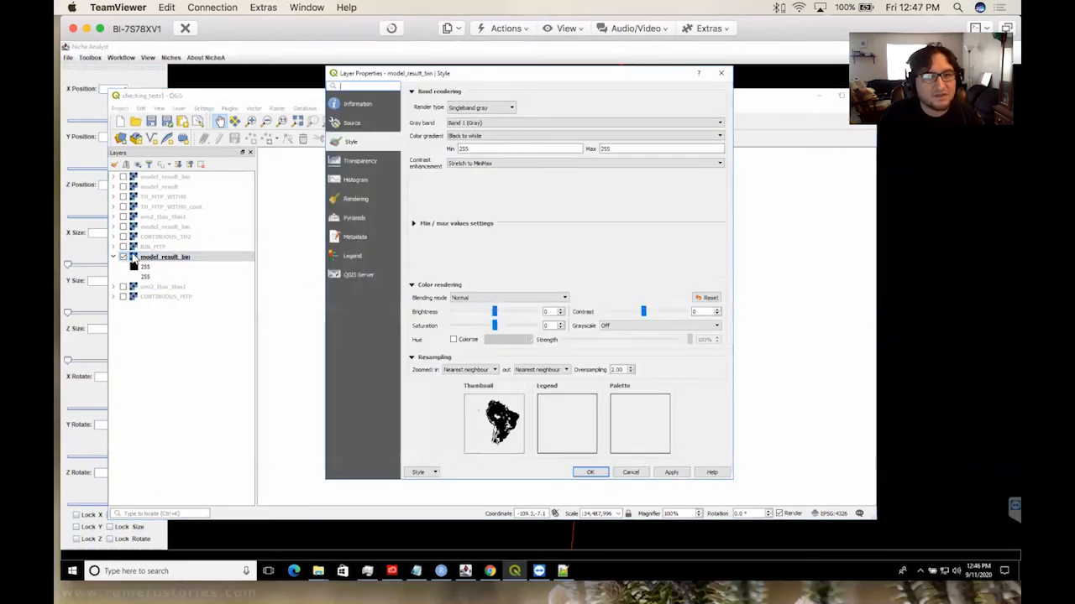
click(495, 108)
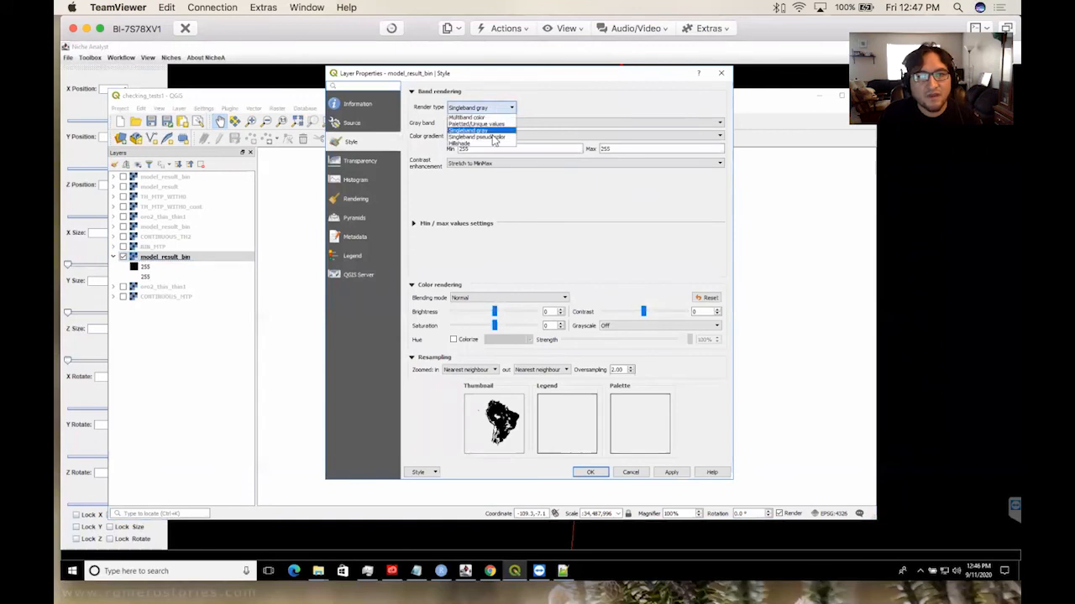
click(477, 125)
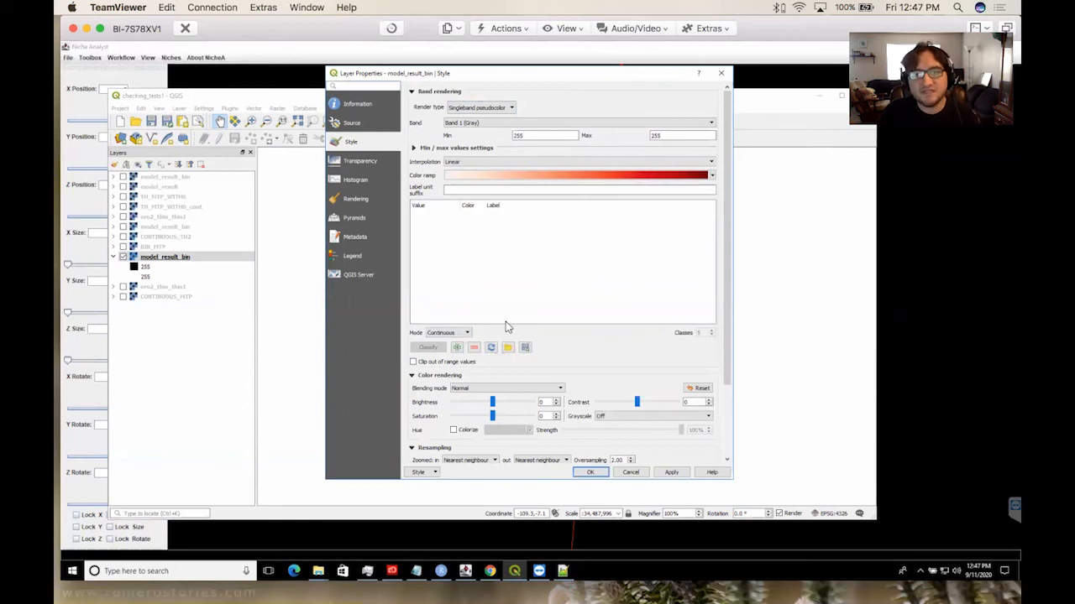
click(456, 348)
click(457, 348)
double_click(470, 218)
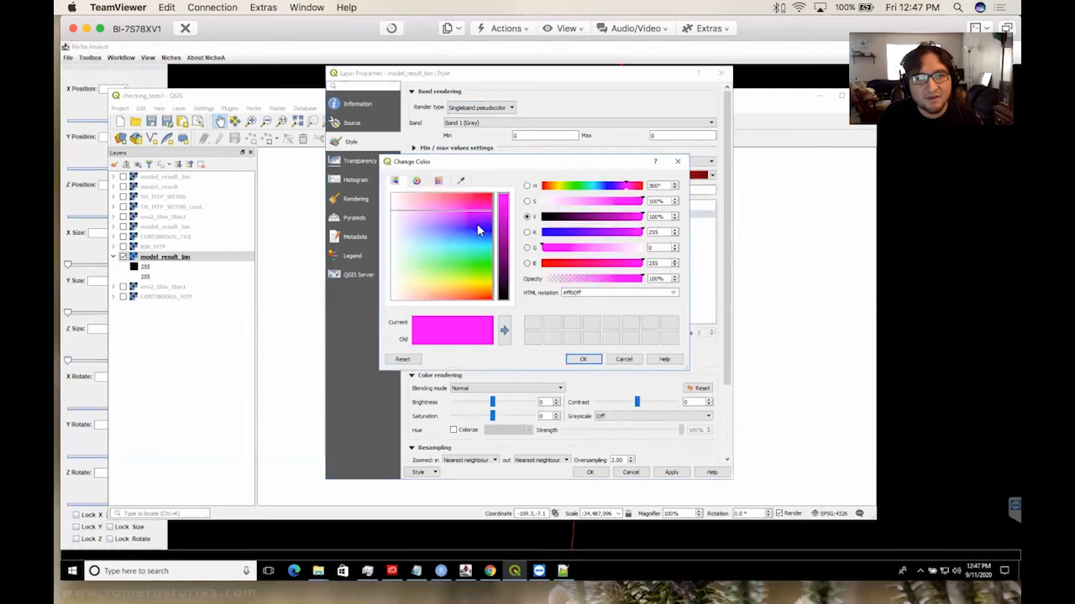
click(390, 199)
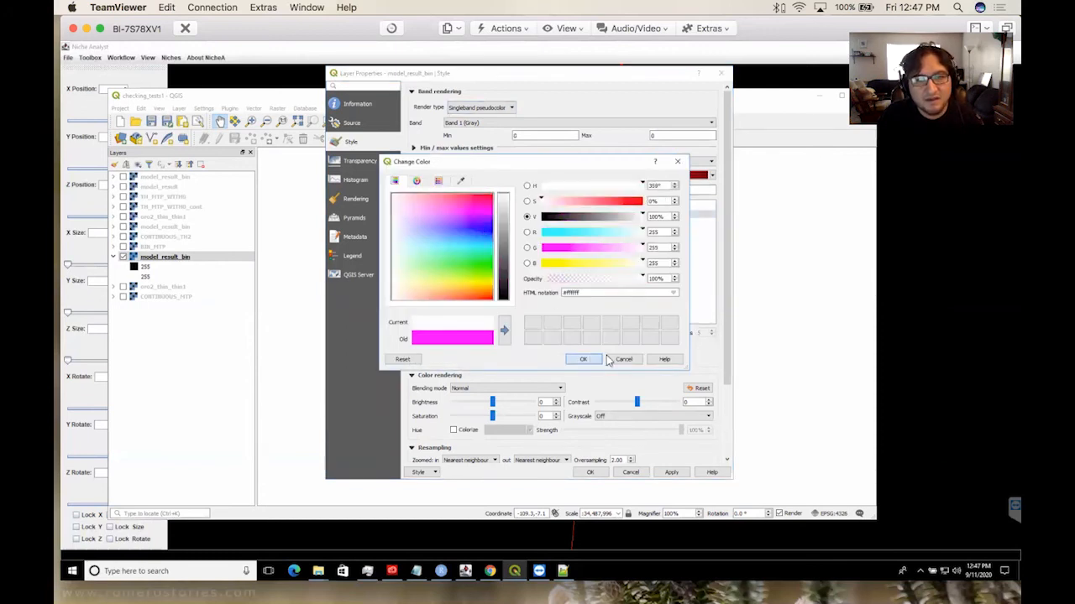
click(584, 359)
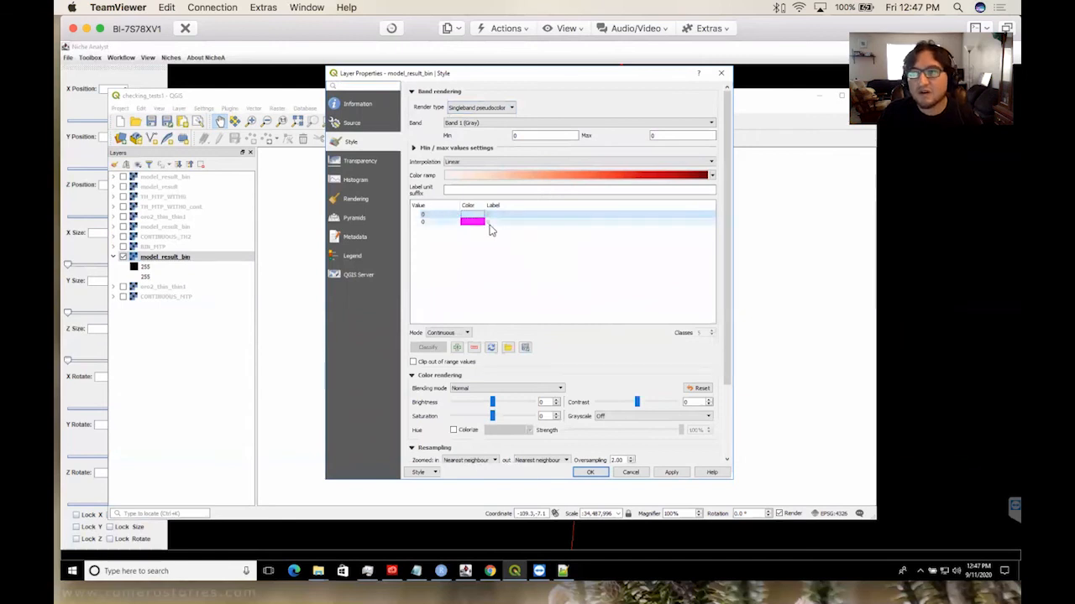
- Set the value of the second, magenta colour entry to 255 and apply the style to model_result_bin
double_click(432, 221)
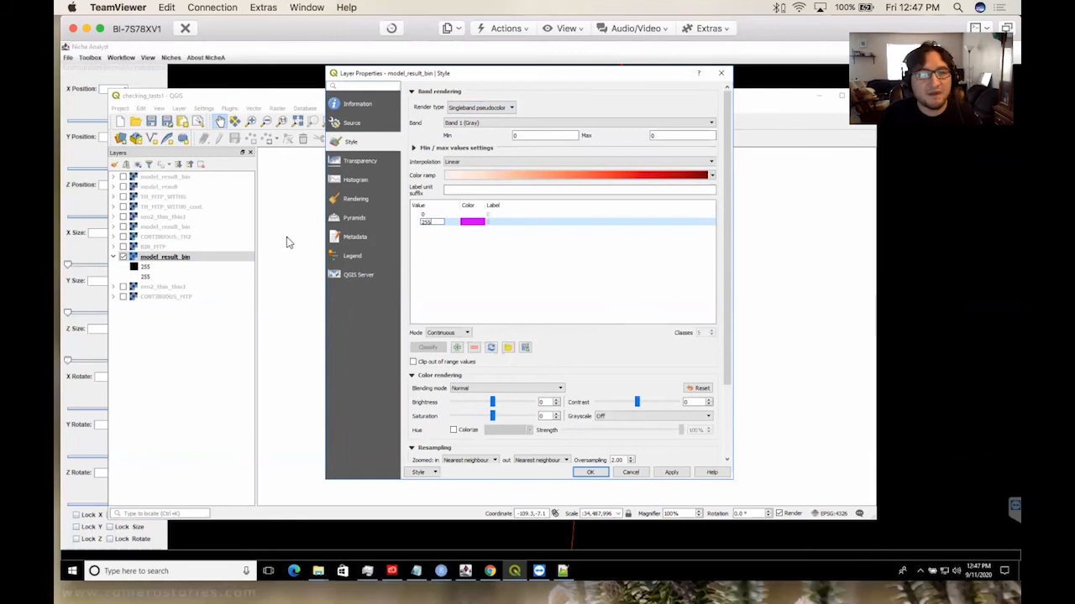
key(Return)
click(573, 296)
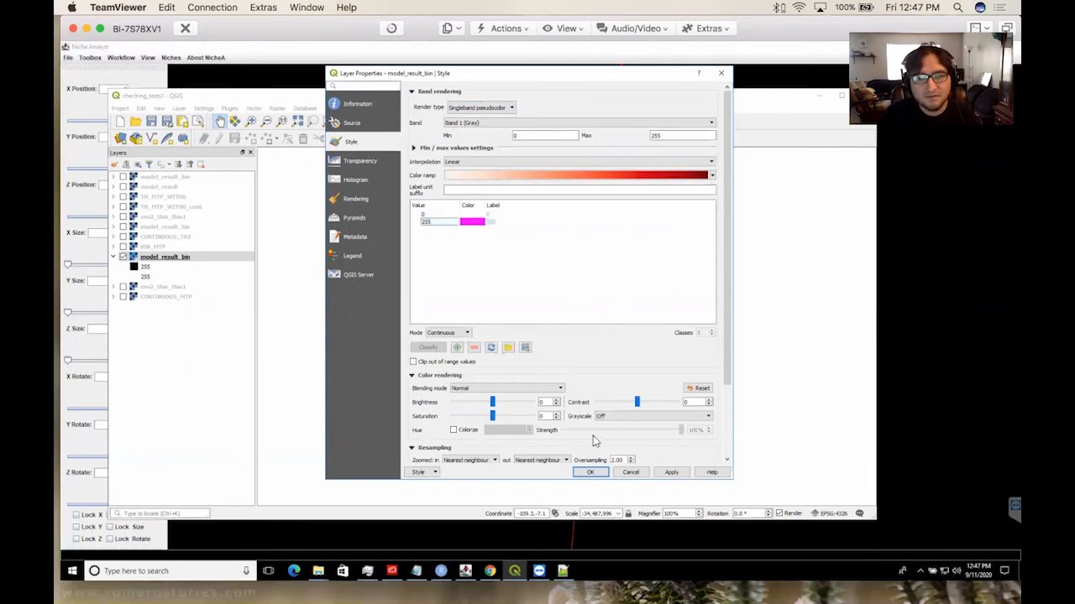
click(591, 473)
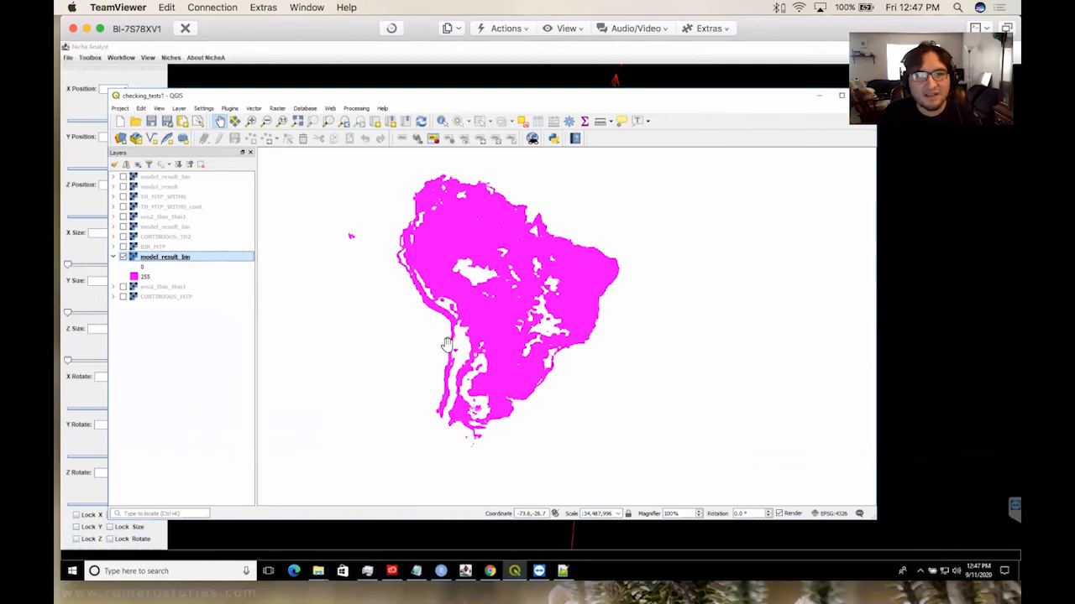
- Show oro2_thin_thin1 instead of model_result_bin and style it as singleband pseudocolor with the red ramp, classified in Continuous mode
click(124, 257)
click(123, 287)
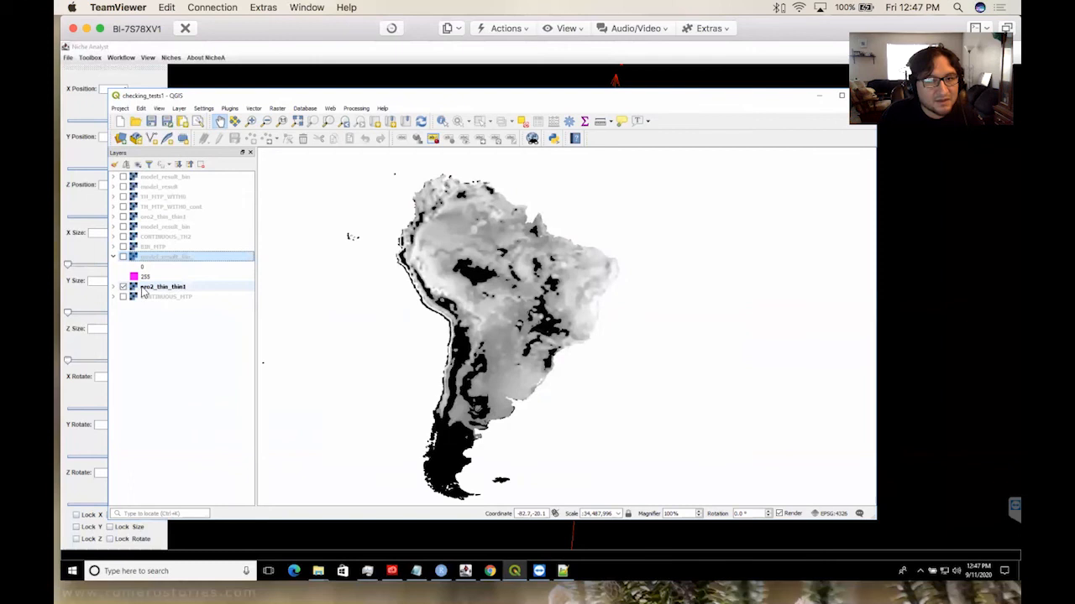
double_click(143, 289)
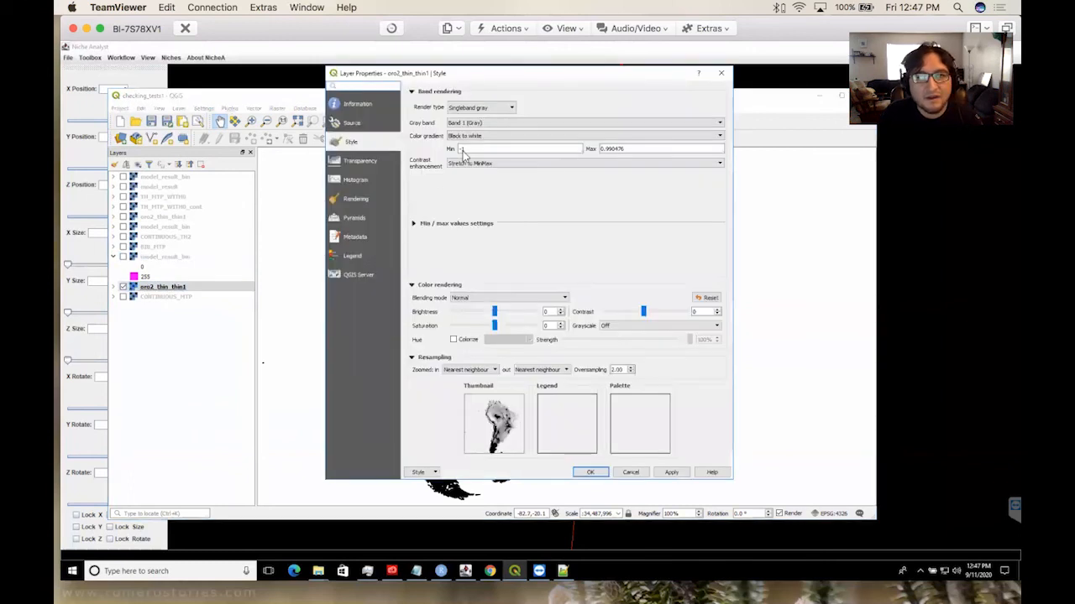
click(480, 107)
click(496, 137)
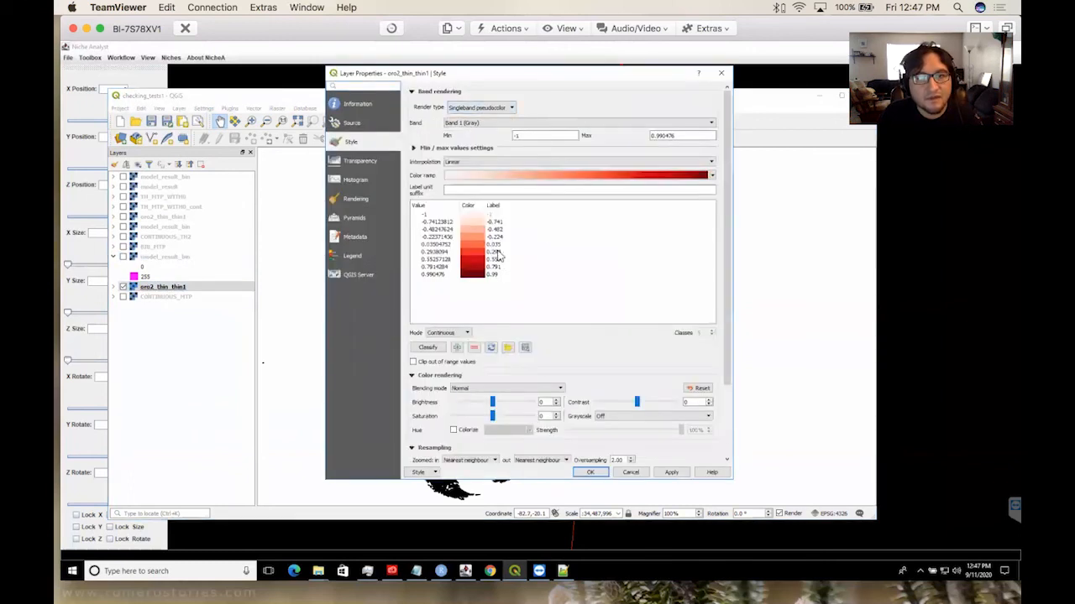
click(434, 347)
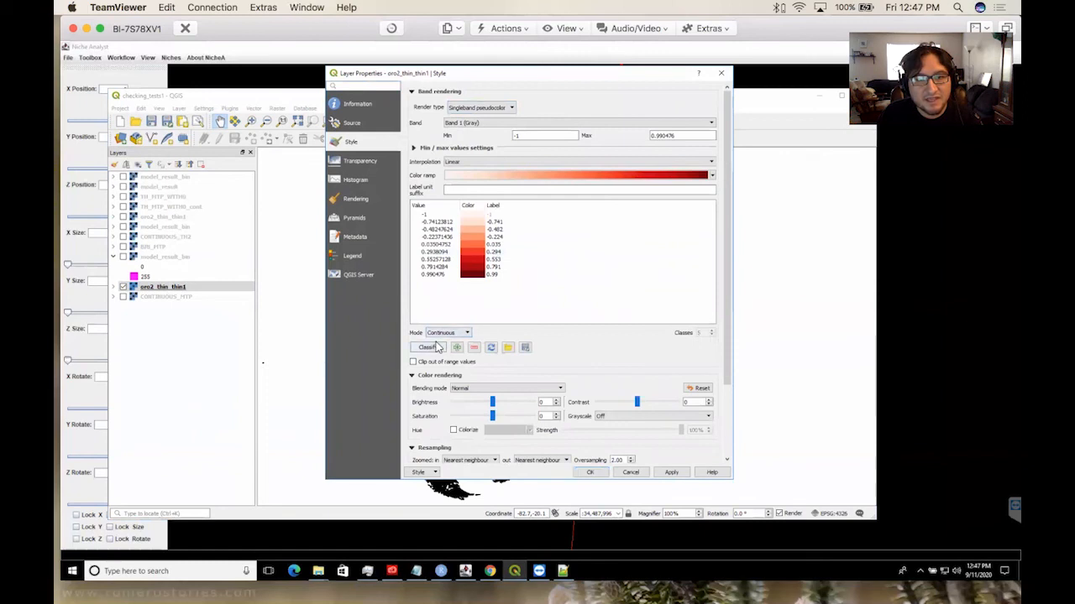
click(588, 473)
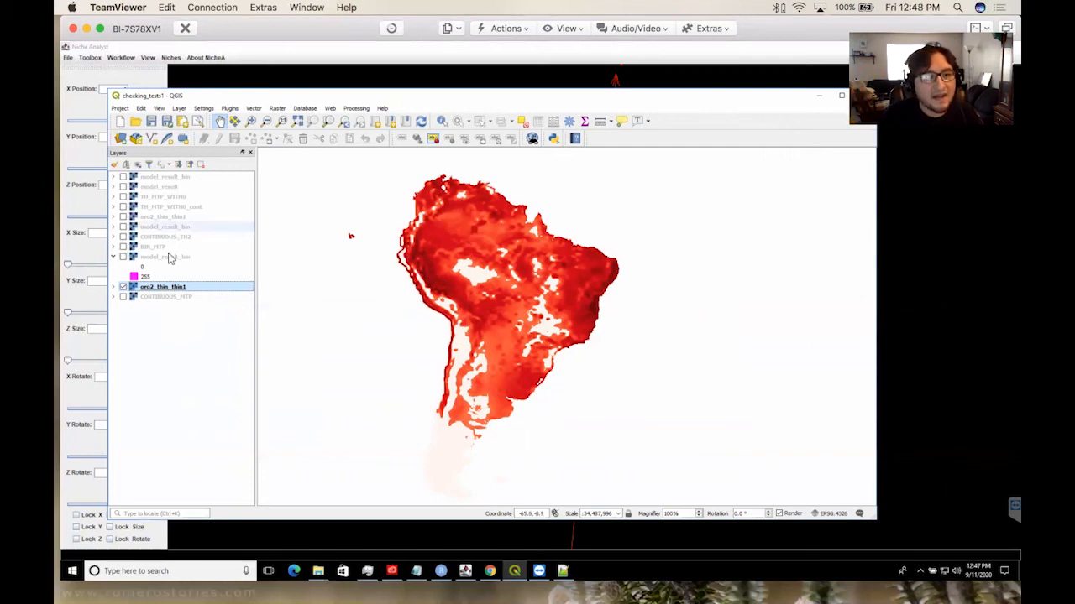
- Compare the magenta model_result_bin layer with the red oro2_thin_thin1 layer by toggling their visibility, leaving both shown
click(124, 257)
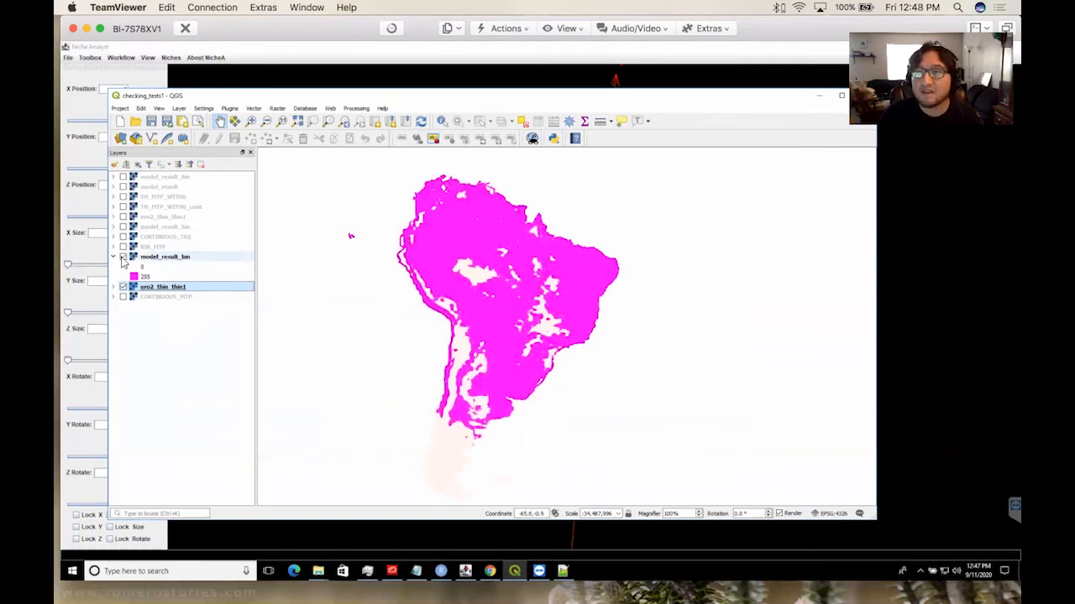
click(152, 258)
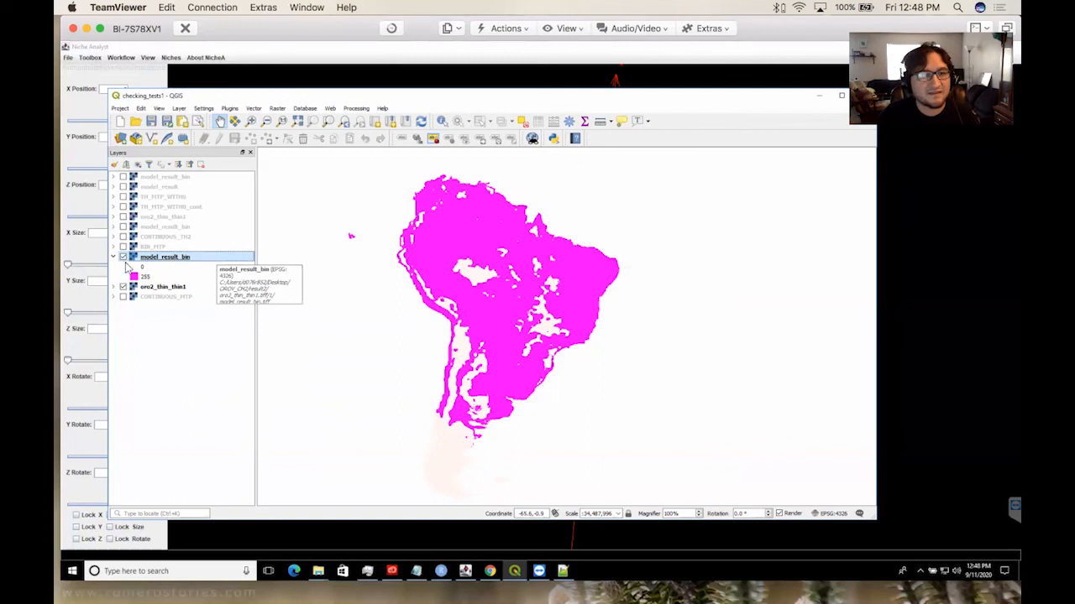
click(124, 257)
click(123, 287)
click(123, 287)
click(123, 257)
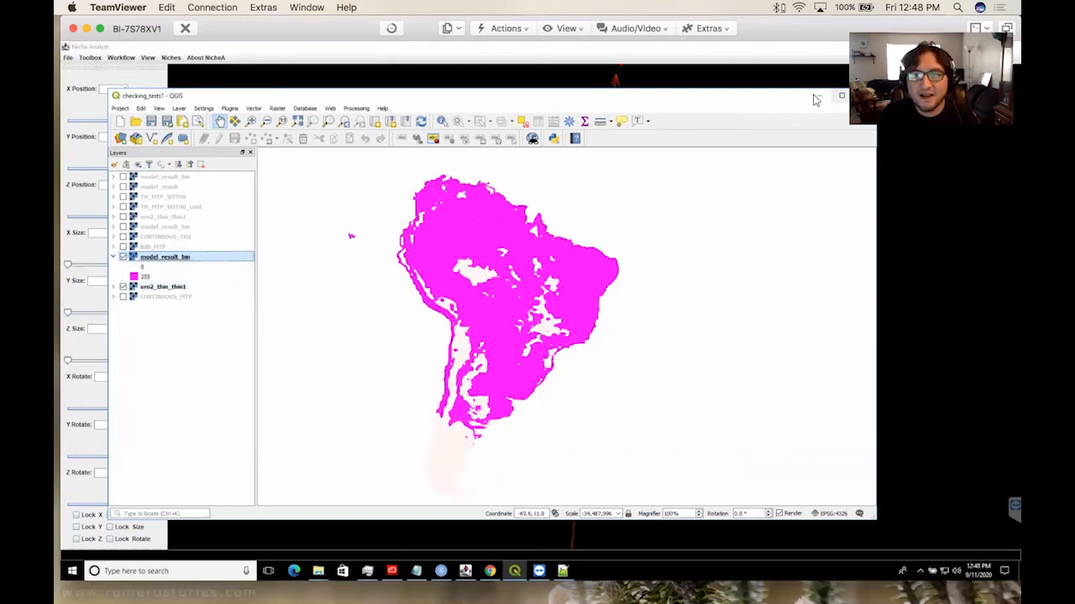
- Put QGIS away, dismiss the Threshold calculator report, and open the threshold file from result folder 1 in Notepad++
click(814, 100)
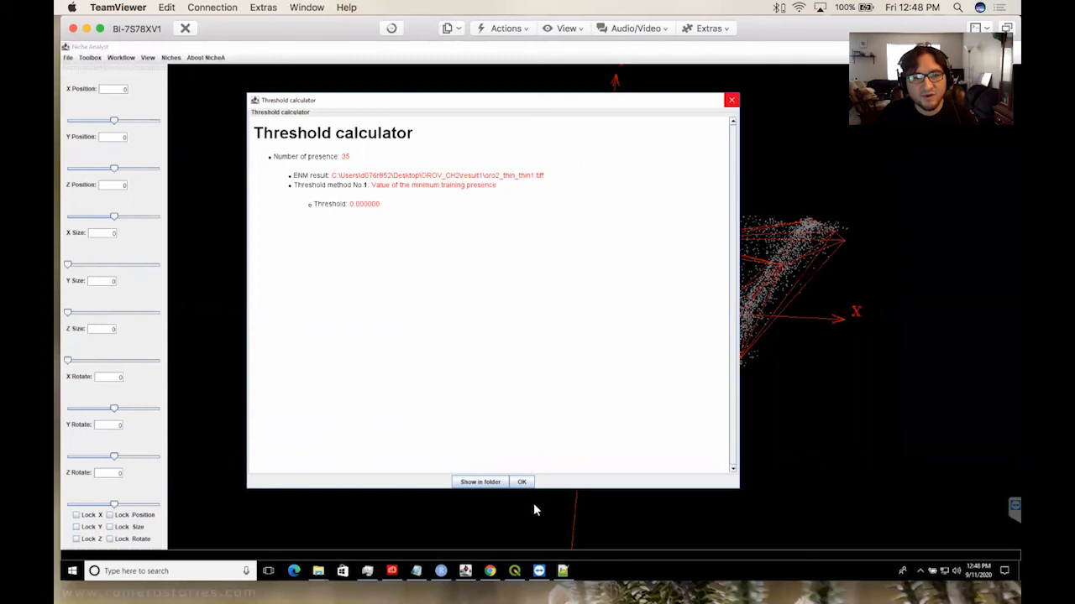
click(522, 482)
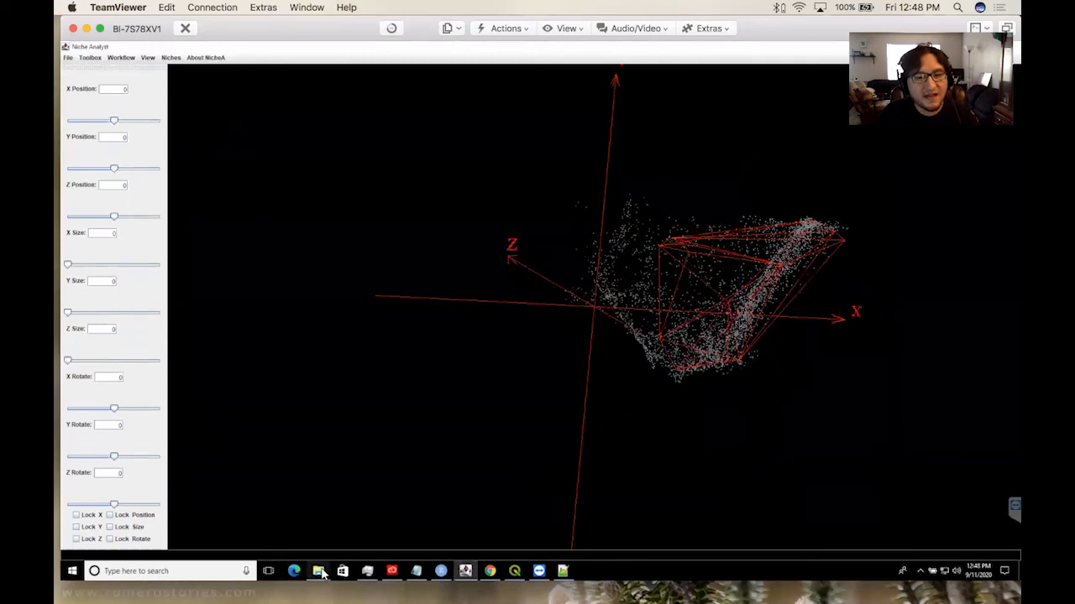
mouse_move(318, 571)
click(354, 538)
click(602, 267)
right_click(609, 267)
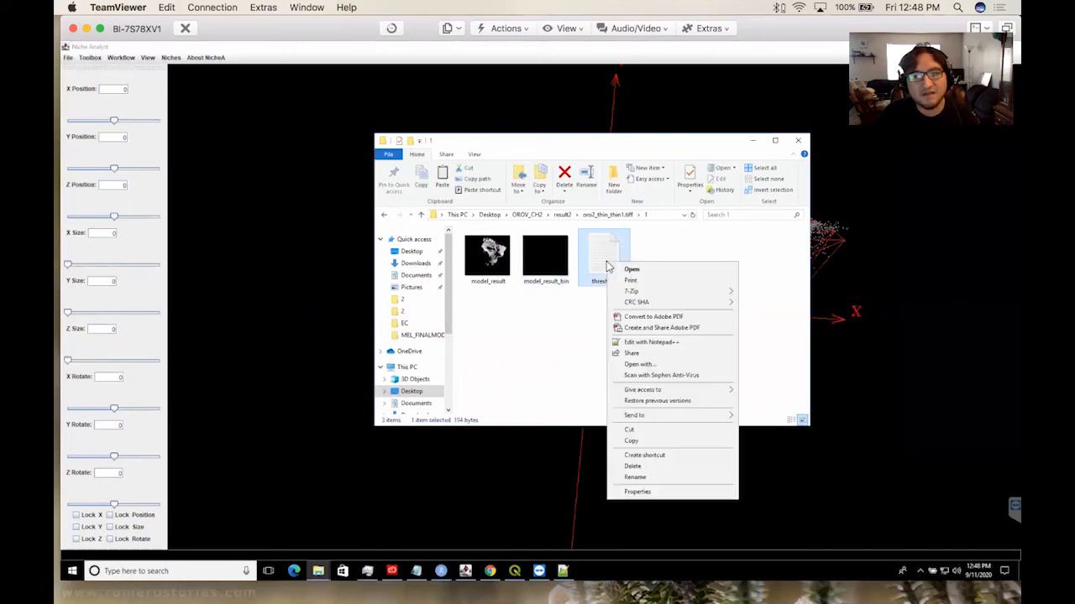
click(653, 344)
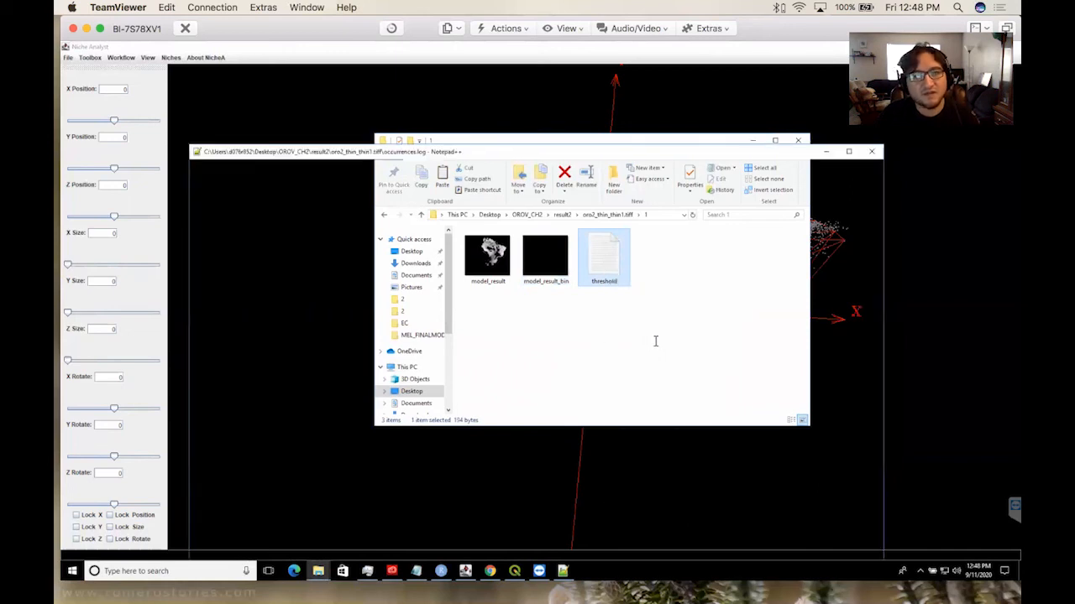
- Inspect the threshold file's contents, close Notepad++, and put the result folder away
click(406, 217)
double_click(275, 210)
click(461, 255)
click(871, 152)
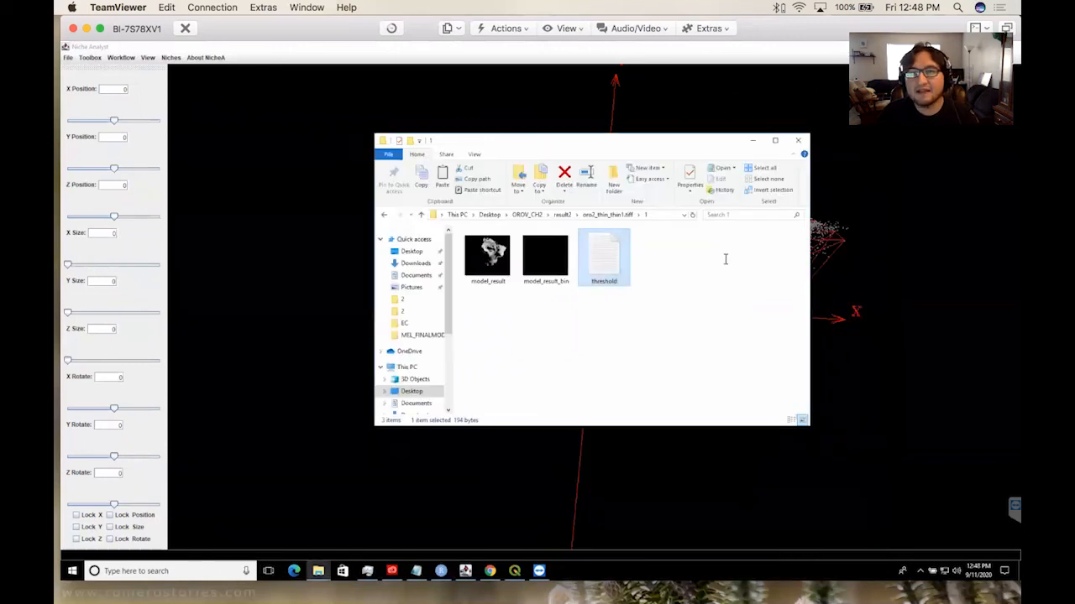
click(754, 143)
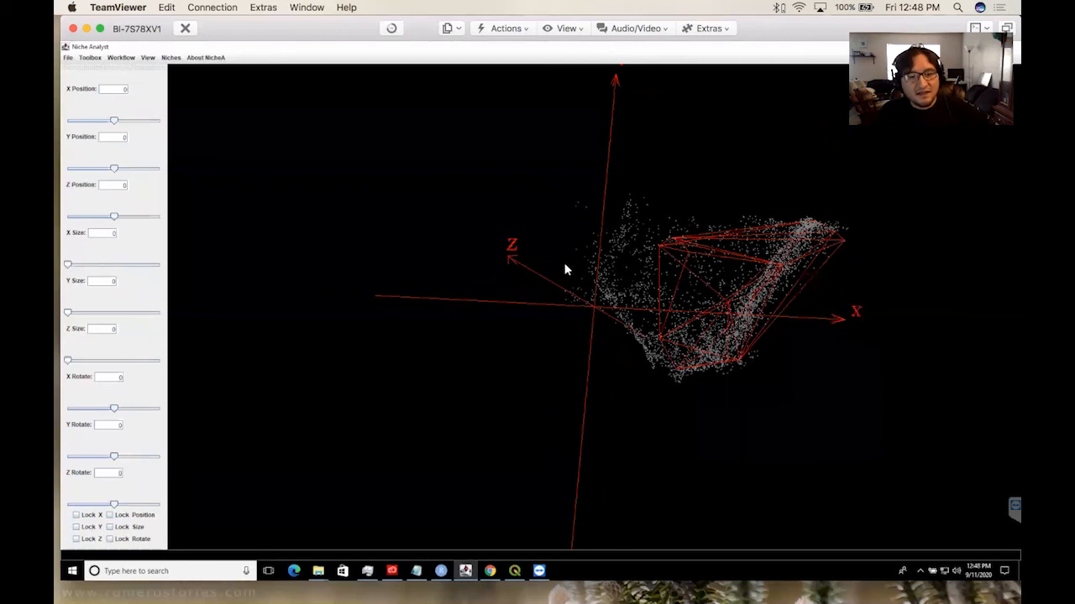
- Switch to Chrome and look over the NicheA tutorial manual post with its Spanish and English PDF versions
click(490, 569)
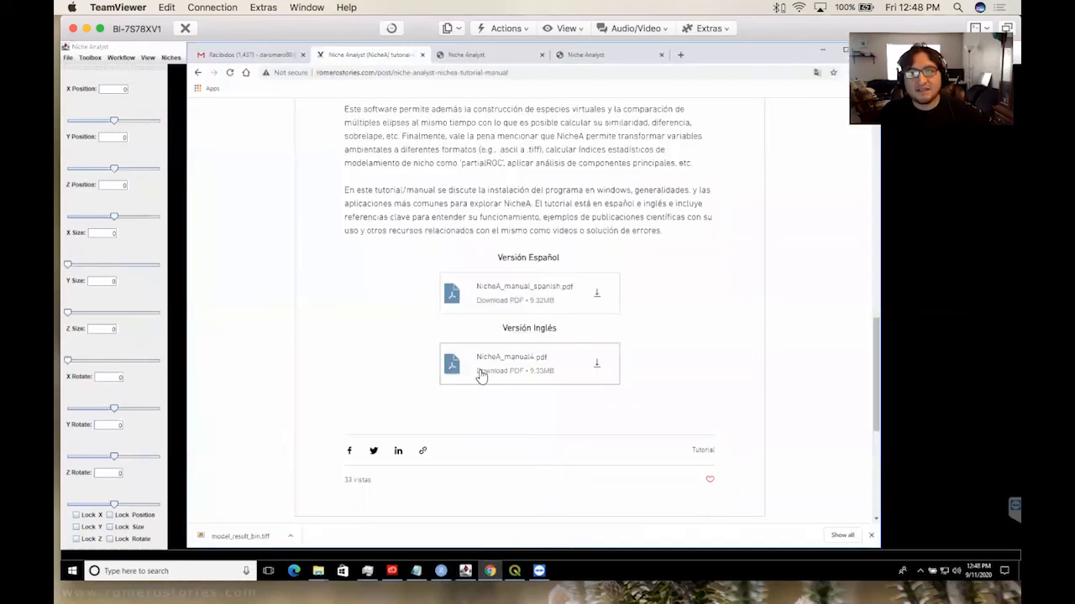
scroll(480, 377, down, 1)
scroll(481, 382, up, 8)
scroll(480, 382, up, 4)
scroll(481, 381, down, 7)
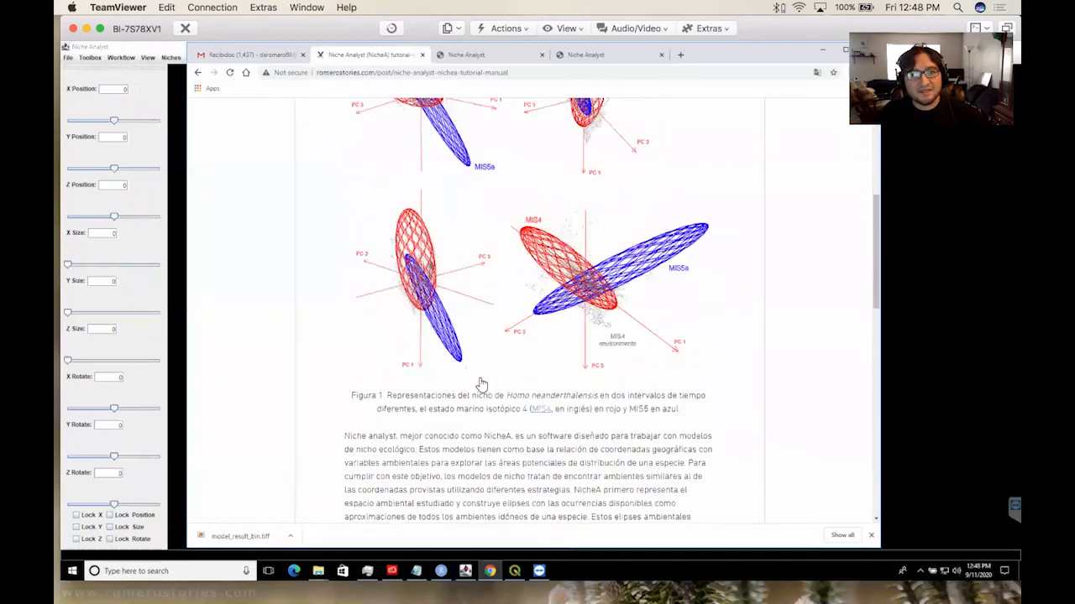
scroll(480, 383, down, 3)
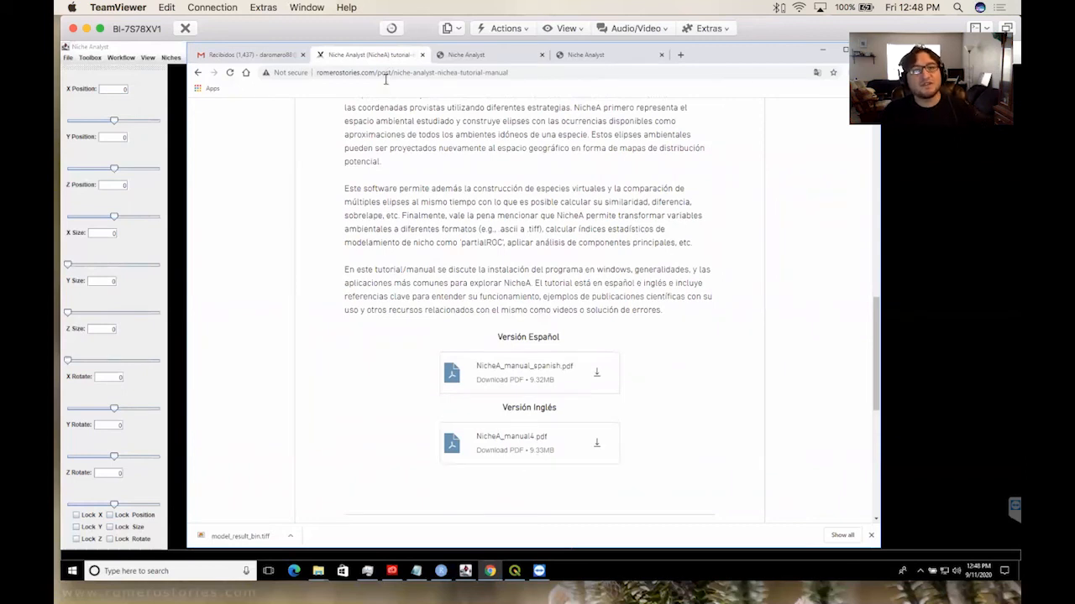
click(524, 461)
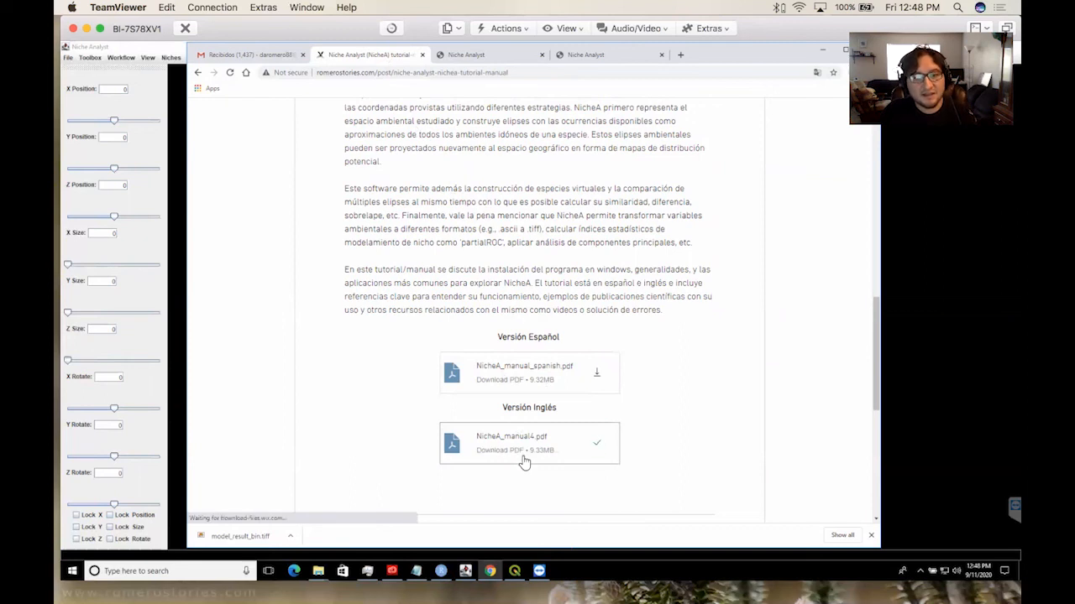
click(291, 537)
click(313, 520)
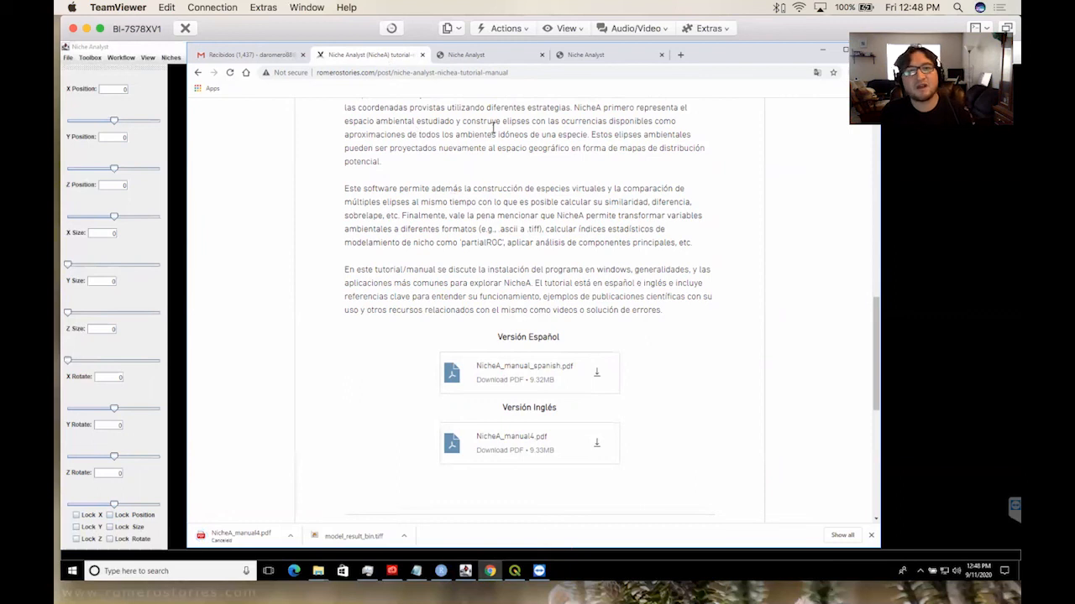
- Review the list of NicheA functions on the Niche Analyst website and the Export N to ENM help page
click(489, 55)
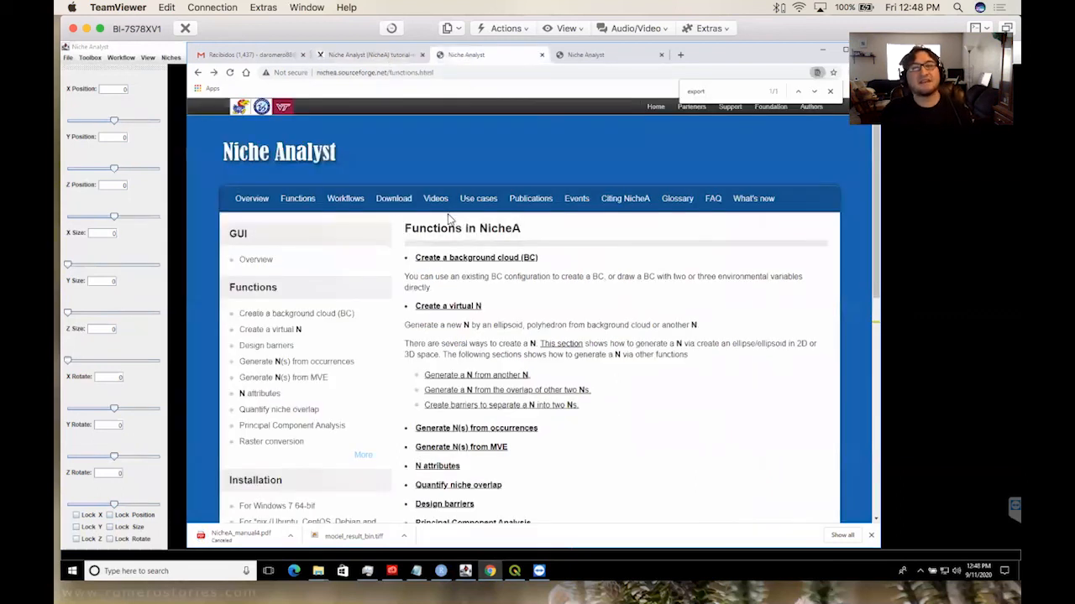
scroll(469, 250, down, 1)
scroll(470, 250, up, 1)
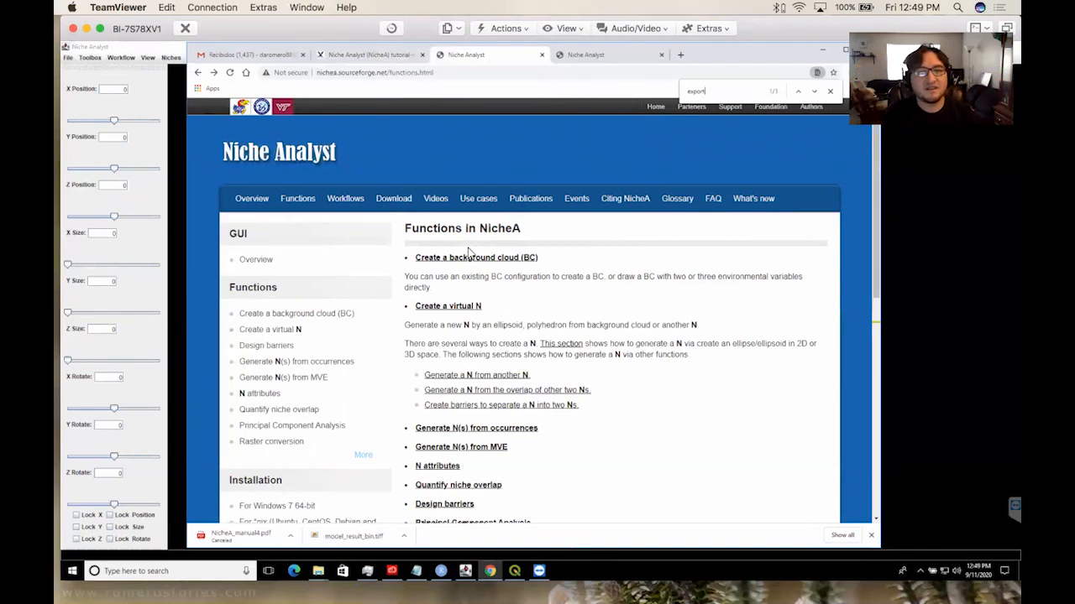
scroll(445, 282, down, 3)
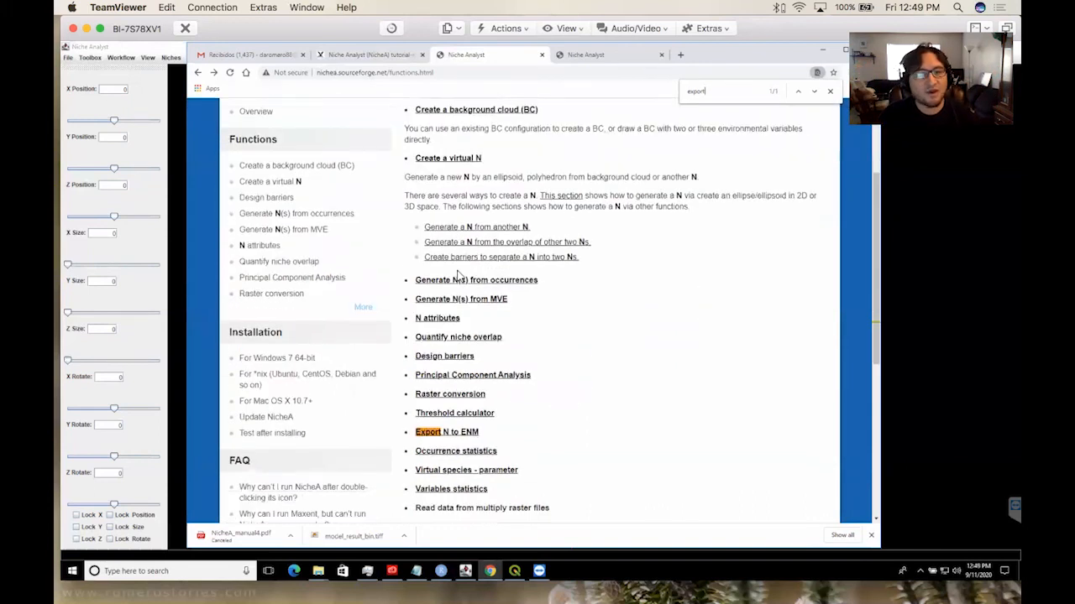
scroll(520, 294, down, 1)
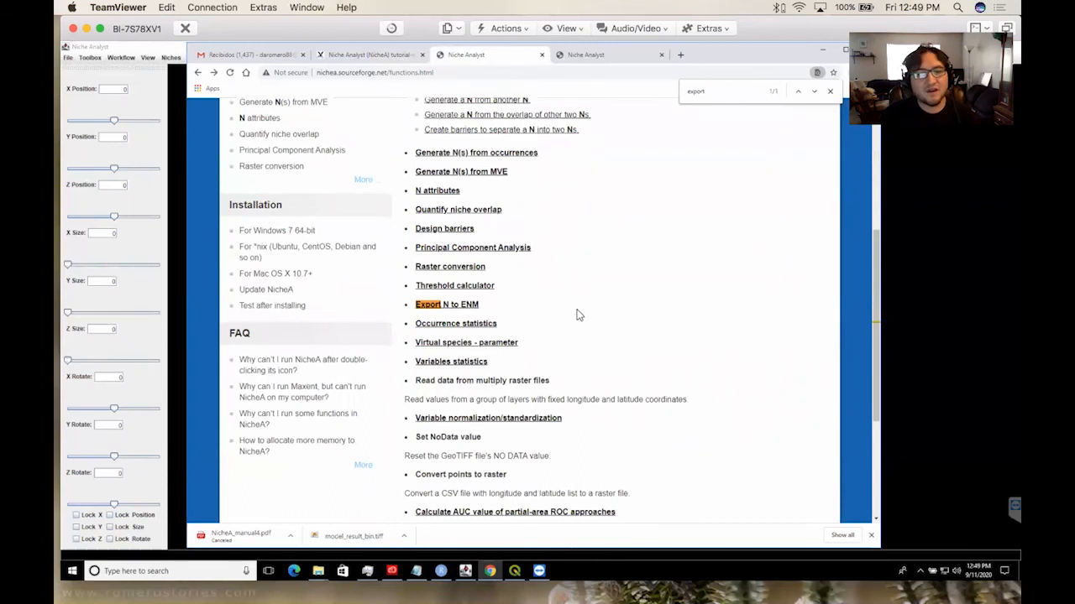
scroll(577, 315, down, 3)
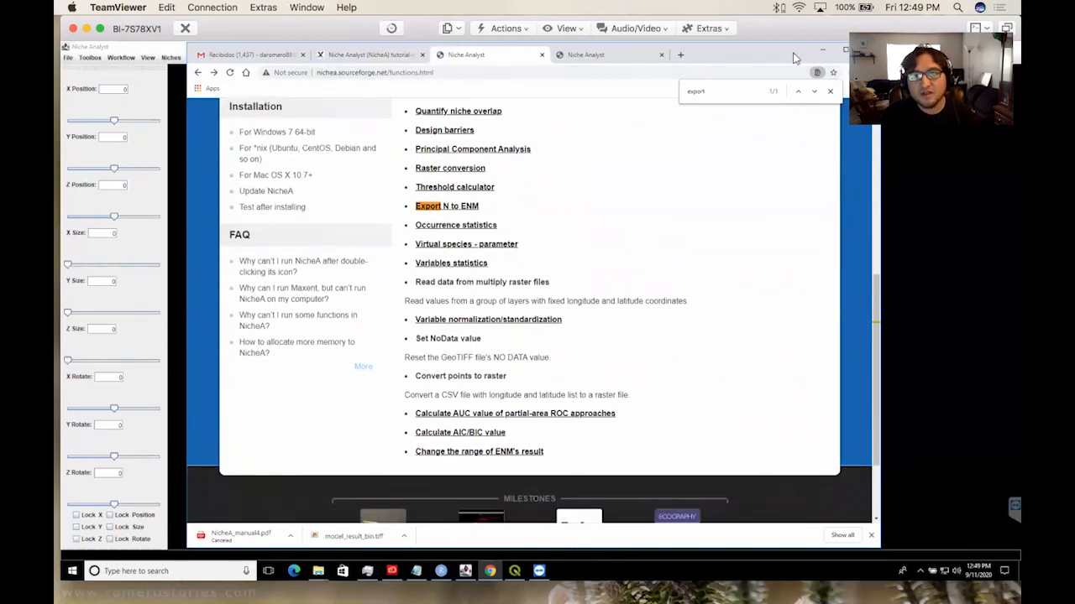
scroll(581, 213, up, 10)
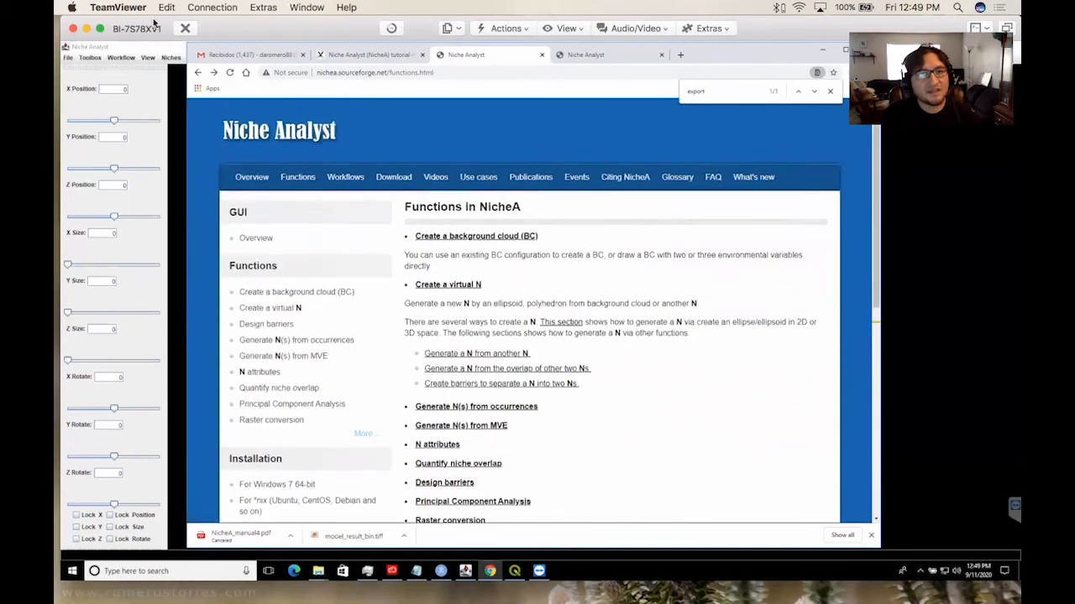
click(585, 55)
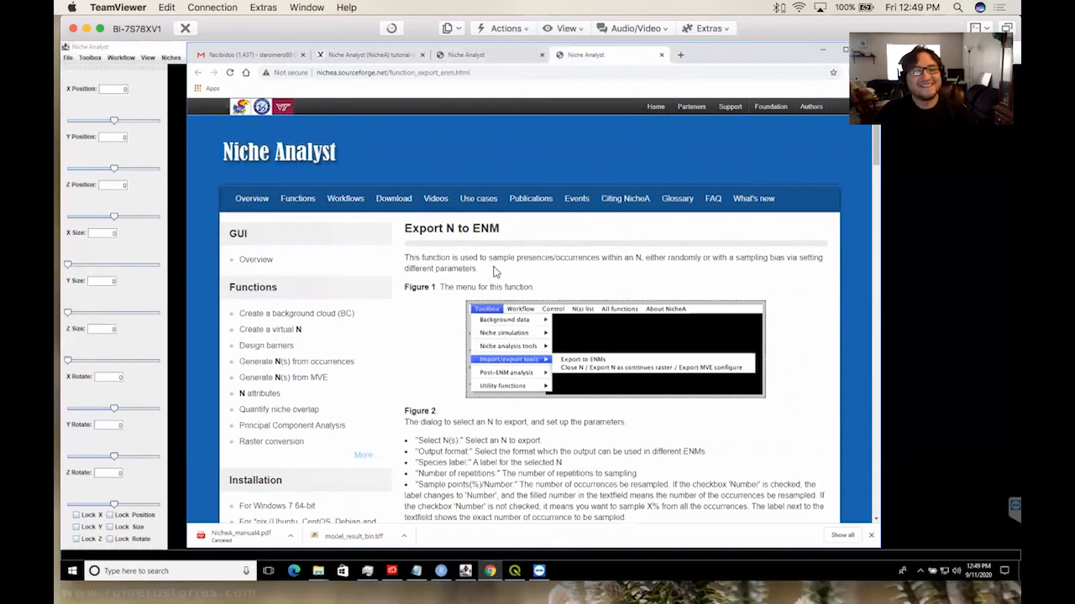
scroll(494, 271, down, 3)
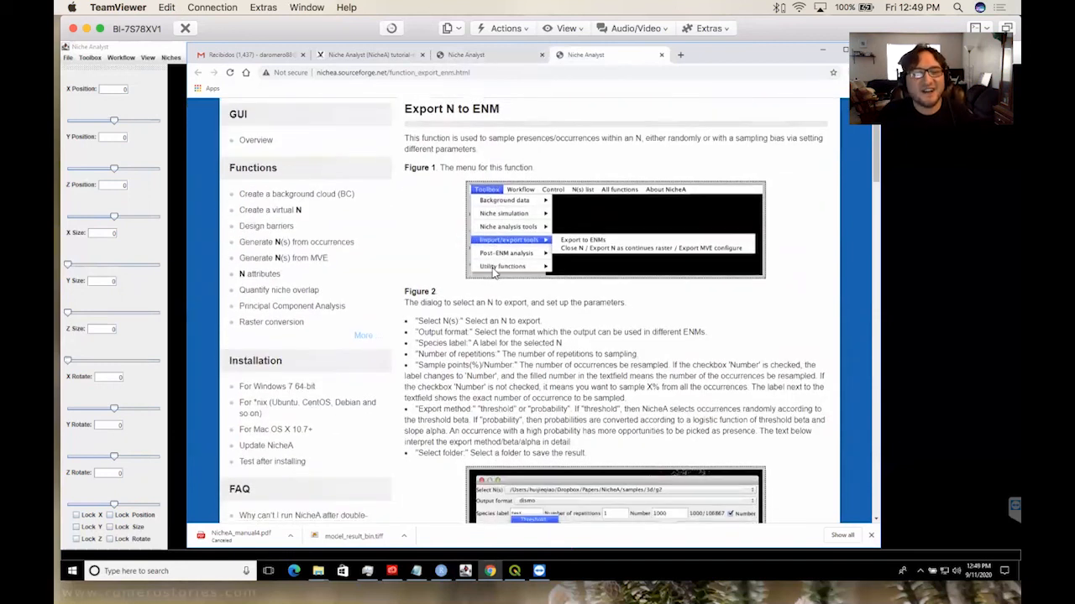
- Open the Threshold calculator help page from the functions list and examine its threshold methods and example figure
click(496, 56)
scroll(541, 281, down, 5)
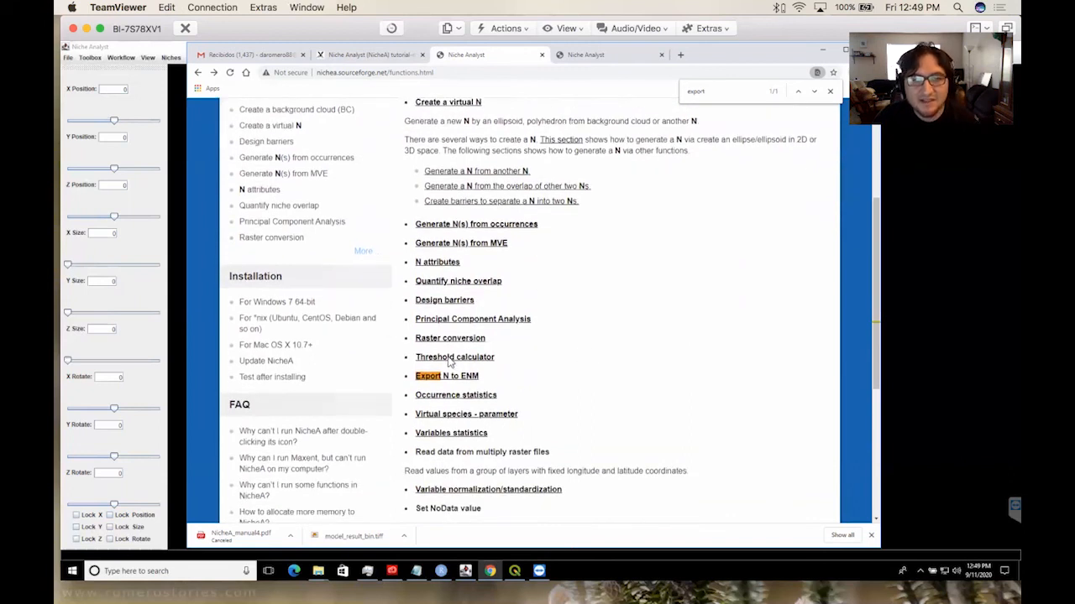
click(450, 360)
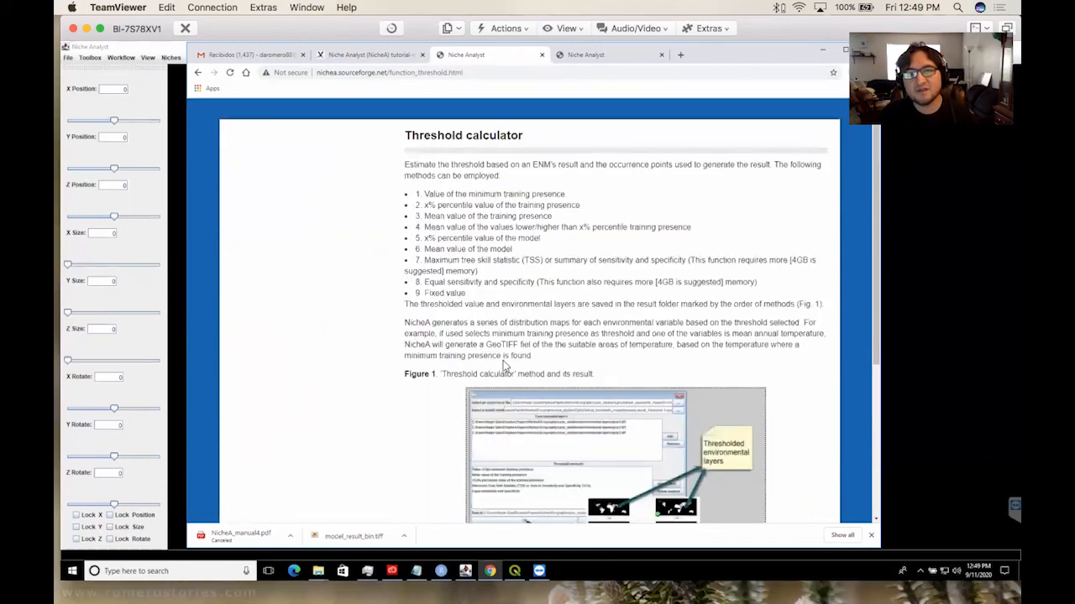
scroll(505, 363, down, 3)
scroll(505, 362, down, 2)
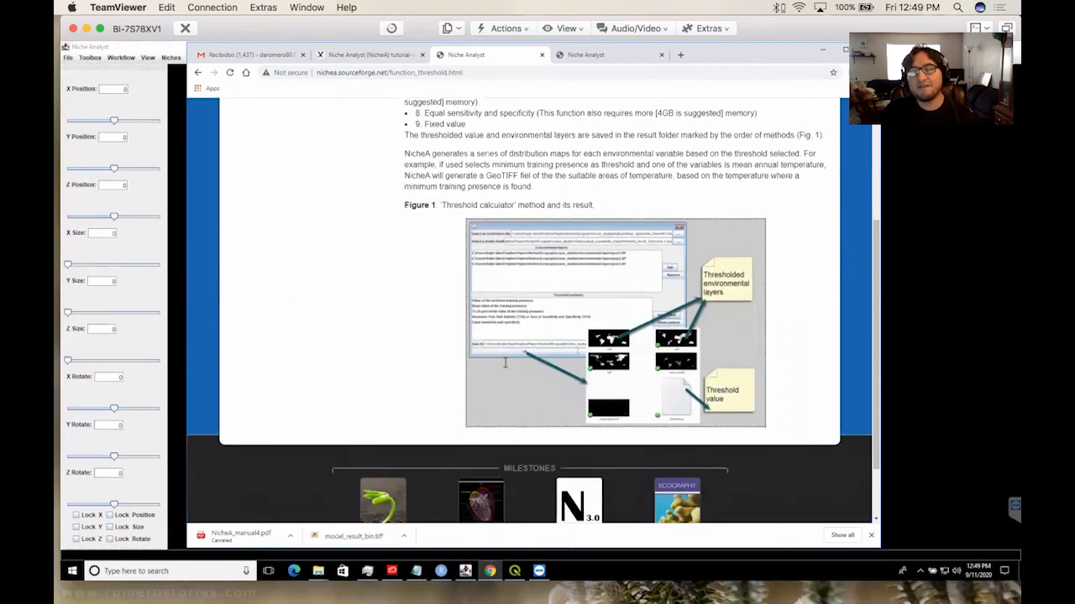